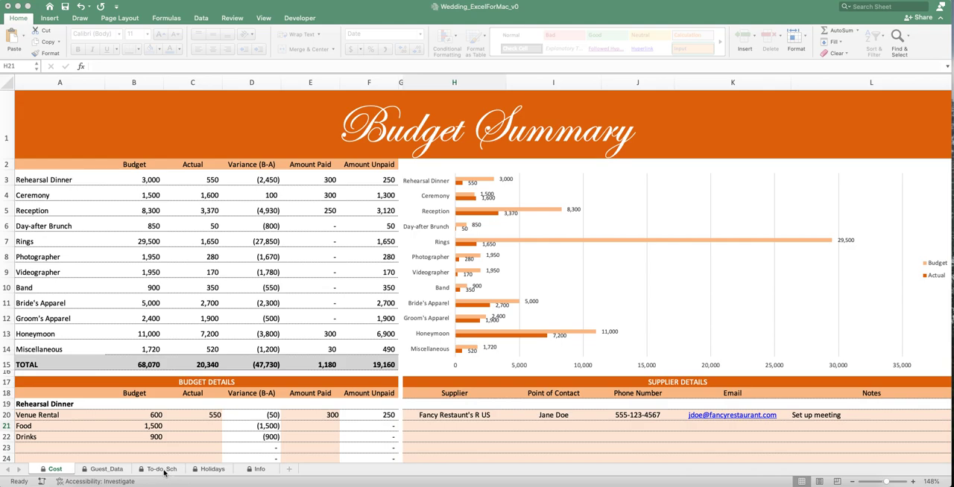
- Look through the To-do_Sch, Holidays and Guest_Data sheets of the wedding workbook
{"action": "left_click", "coordinate": [164, 473]}
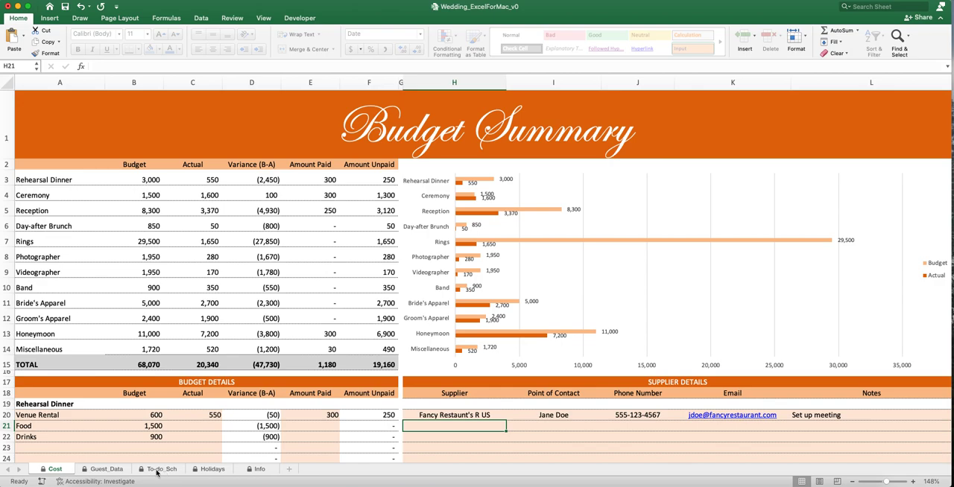
{"action": "left_click", "coordinate": [158, 470]}
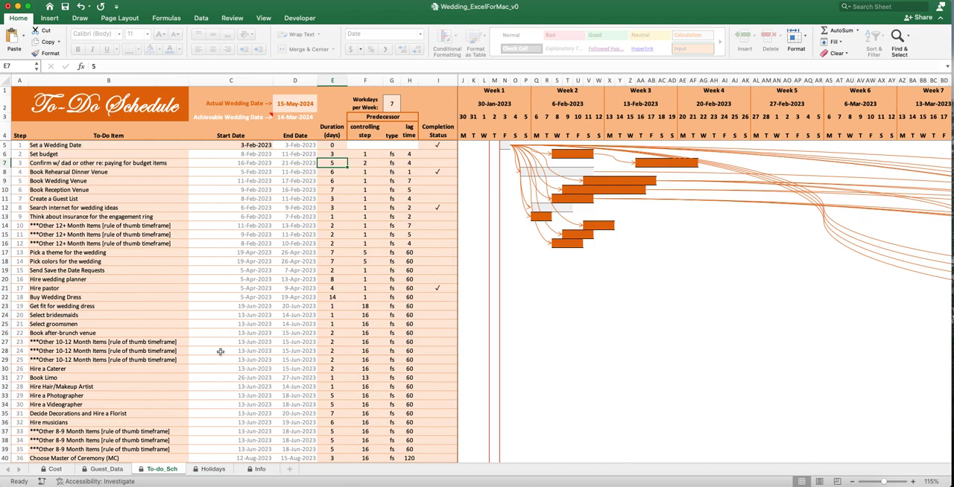
{"action": "left_click", "coordinate": [214, 470]}
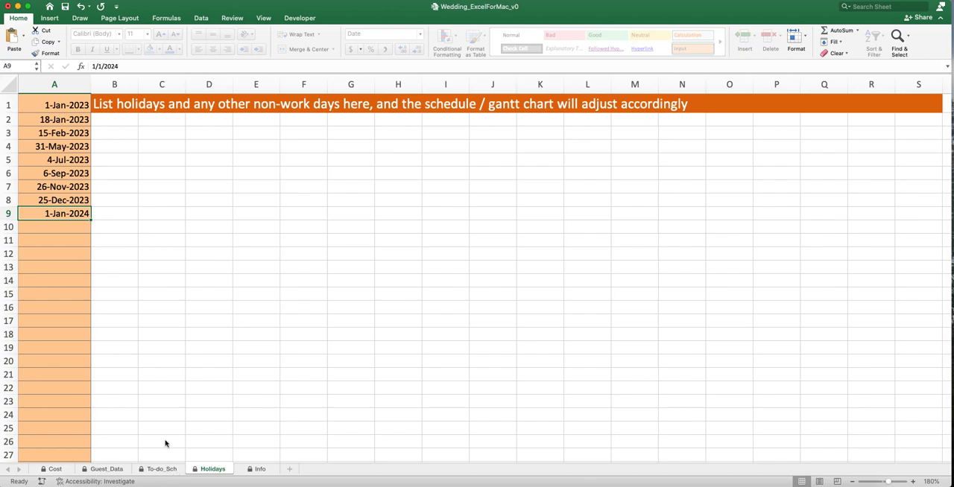
{"action": "left_click", "coordinate": [161, 470]}
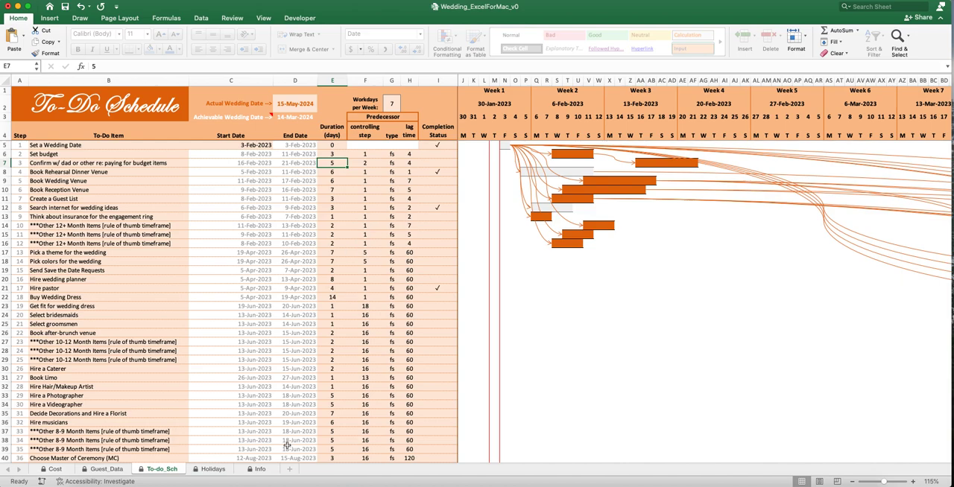
{"action": "left_click", "coordinate": [105, 470]}
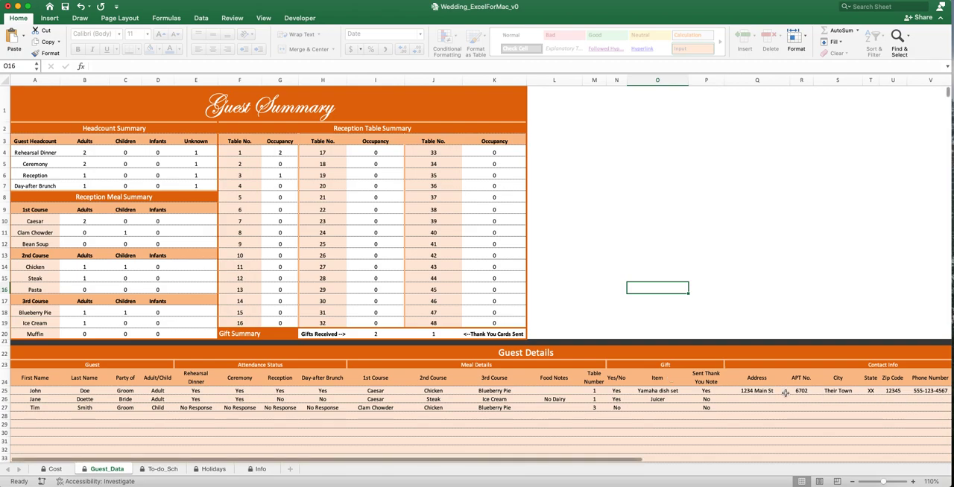
- Open the Cost sheet and look over its budget summary and the budget details below it
{"action": "left_click", "coordinate": [64, 471]}
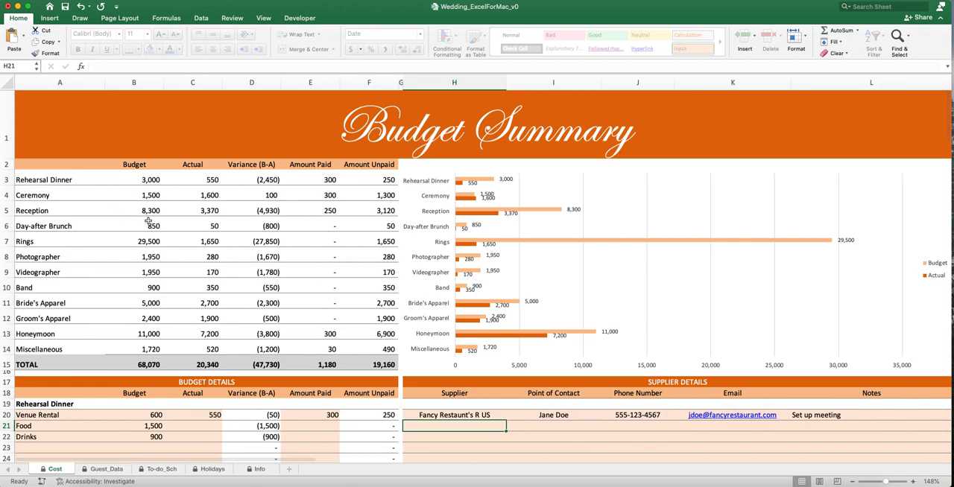
{"action": "scroll", "coordinate": [191, 257], "scroll_direction": "down", "scroll_amount": 1}
{"action": "scroll", "coordinate": [191, 257], "scroll_direction": "down", "scroll_amount": 2}
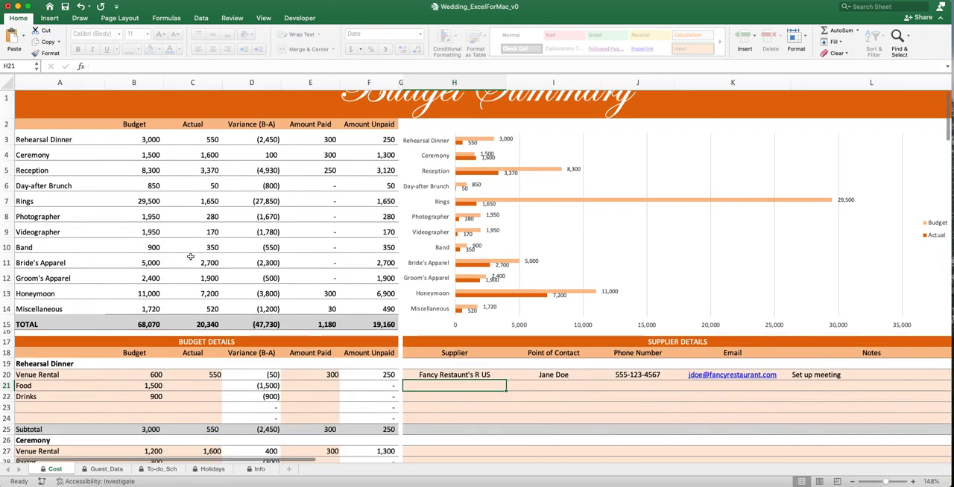
{"action": "scroll", "coordinate": [191, 256], "scroll_direction": "down", "scroll_amount": 3}
{"action": "scroll", "coordinate": [191, 256], "scroll_direction": "up", "scroll_amount": 5}
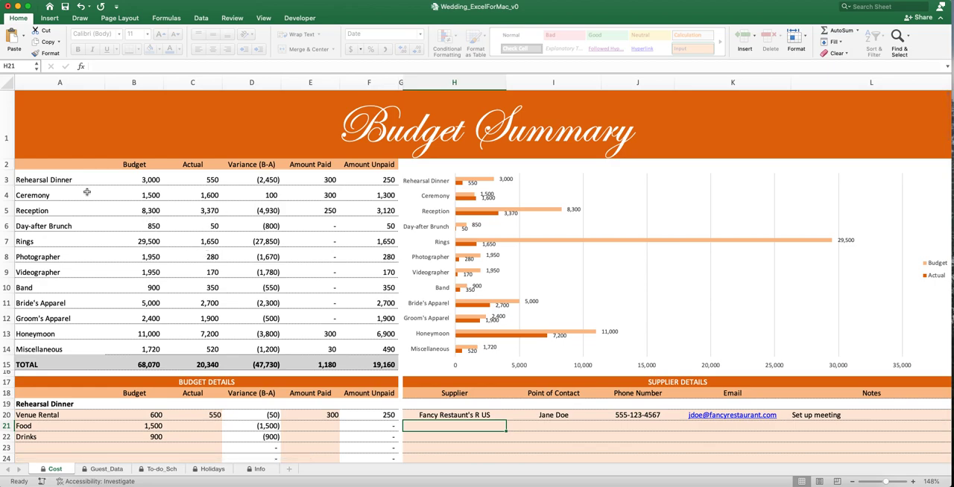
- Examine the Rehearsal Dinner summary row's budget, actual, variance, amount paid and amount unpaid
{"action": "left_click", "coordinate": [34, 179]}
{"action": "left_click_drag", "start_coordinate": [56, 177], "coordinate": [381, 177]}
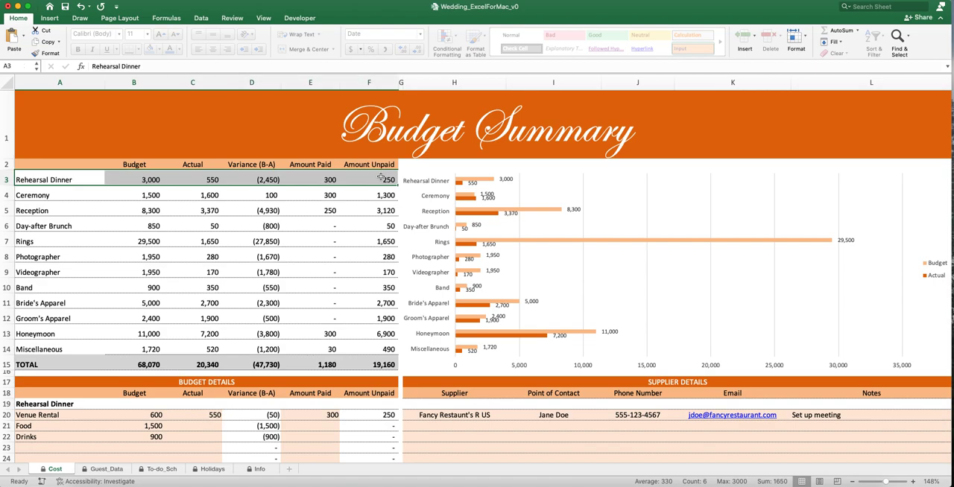
{"action": "left_click_drag", "start_coordinate": [90, 182], "coordinate": [158, 179]}
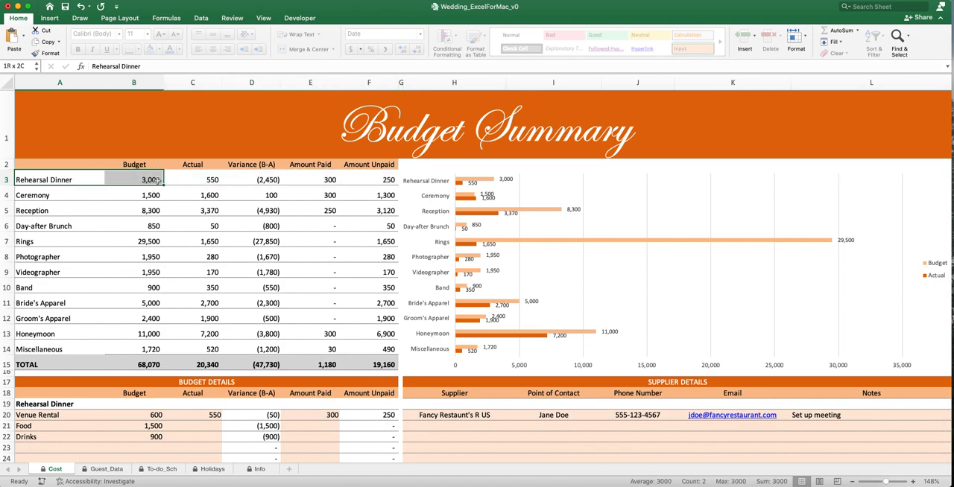
{"action": "left_click", "coordinate": [193, 180]}
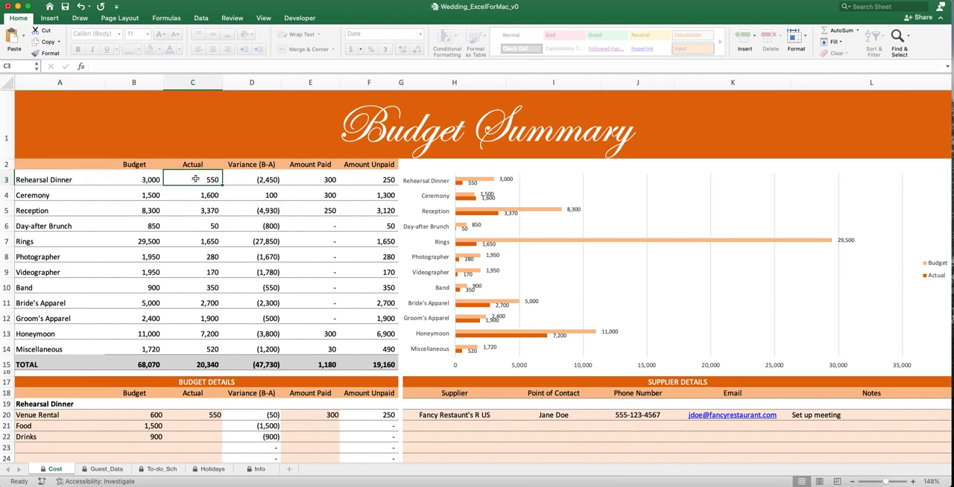
{"action": "left_click", "coordinate": [262, 177]}
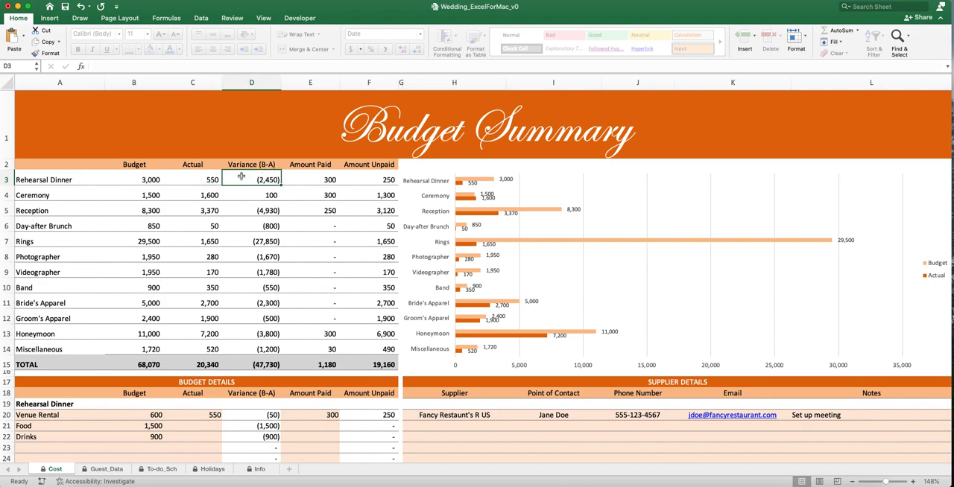
{"action": "left_click", "coordinate": [318, 176]}
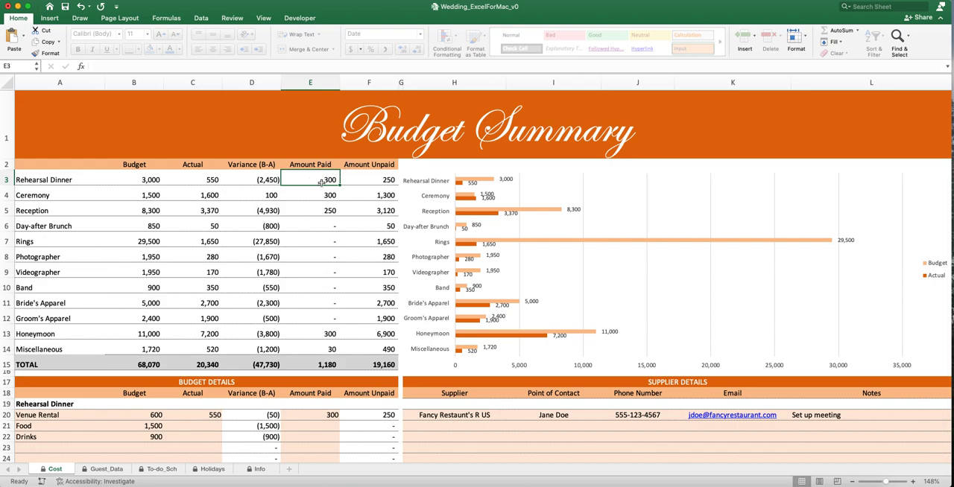
{"action": "left_click", "coordinate": [378, 181]}
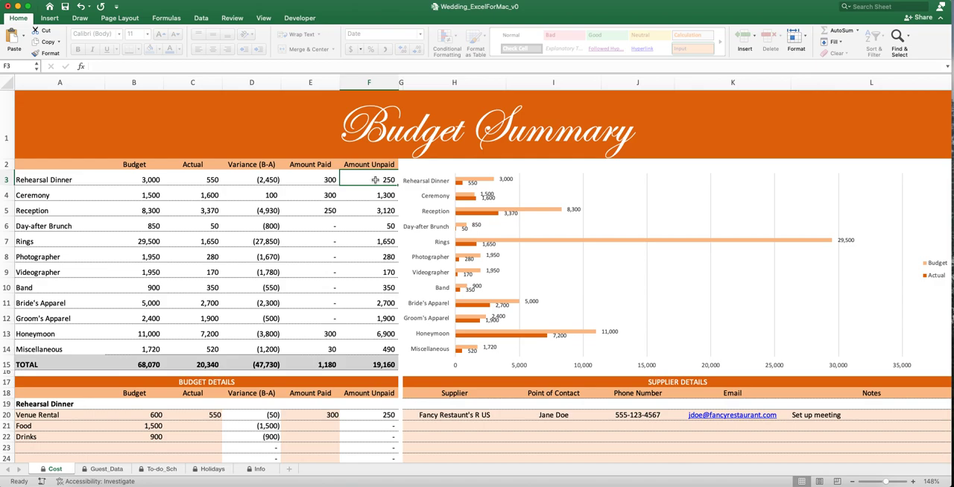
- Compare the Rehearsal Dinner's paid and unpaid amounts with its actual cost, and check its bars in the chart
{"action": "left_click_drag", "start_coordinate": [358, 181], "coordinate": [317, 181]}
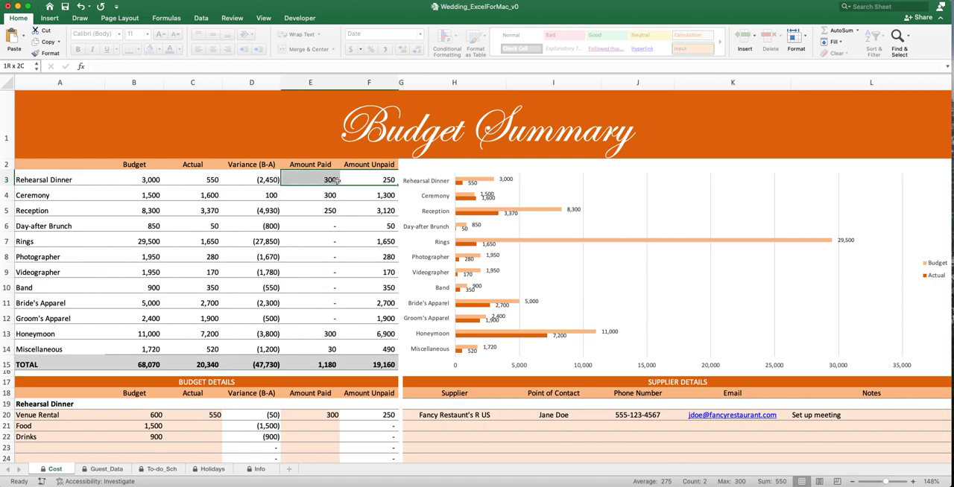
{"action": "left_click", "coordinate": [206, 181]}
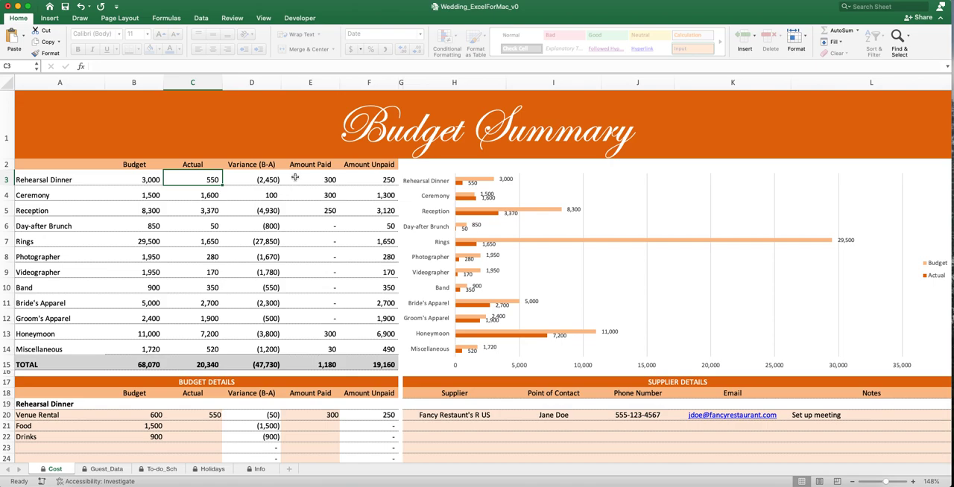
{"action": "left_click_drag", "start_coordinate": [79, 180], "coordinate": [356, 178]}
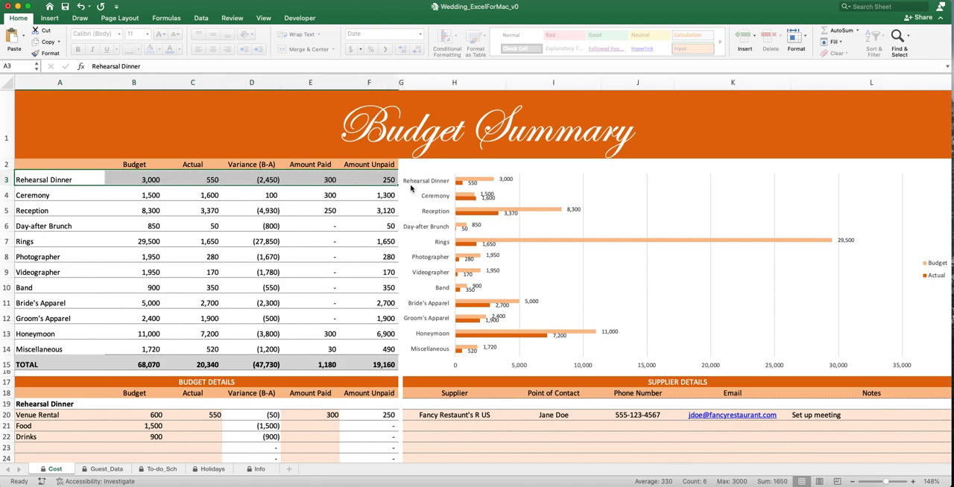
{"action": "mouse_move", "coordinate": [467, 182]}
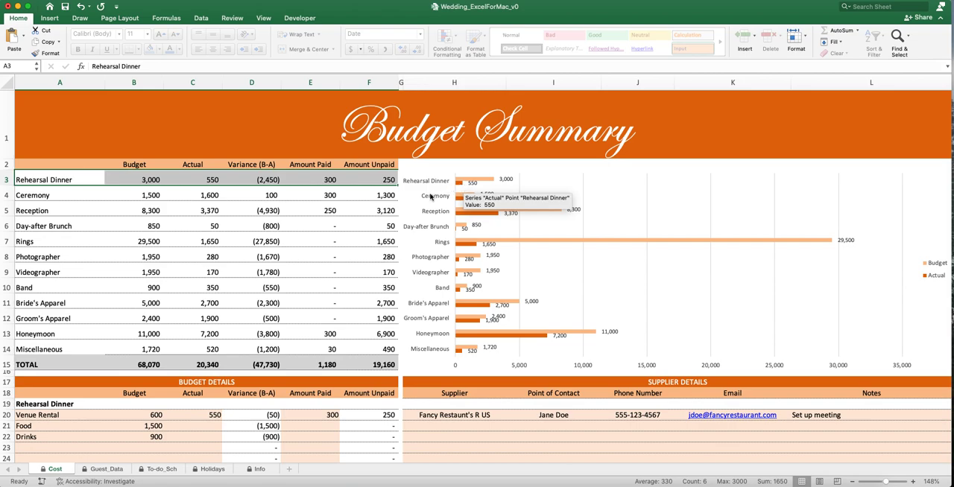
- Examine the Rehearsal Dinner section of the budget details, covering the venue rental, food and drinks rows
{"action": "left_click", "coordinate": [39, 198]}
{"action": "left_click", "coordinate": [65, 184]}
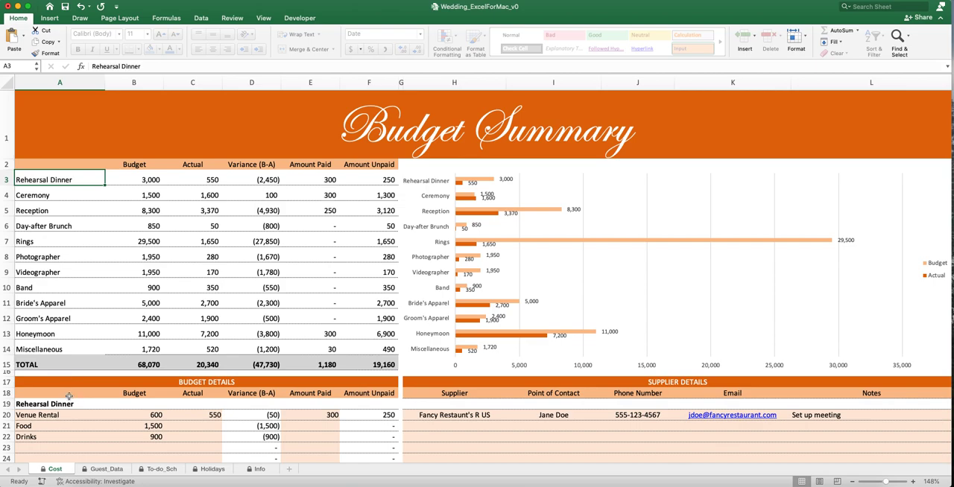
{"action": "scroll", "coordinate": [69, 398], "scroll_direction": "down", "scroll_amount": 1}
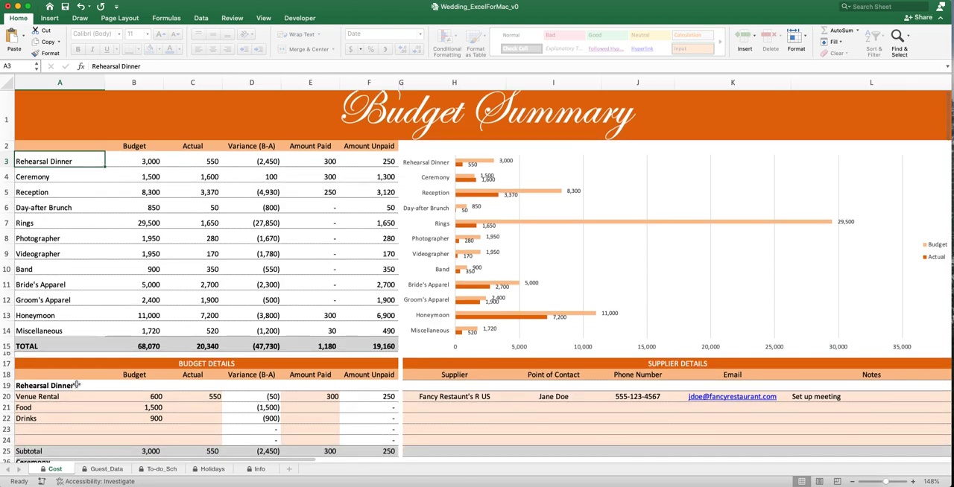
{"action": "left_click_drag", "start_coordinate": [28, 388], "coordinate": [380, 440]}
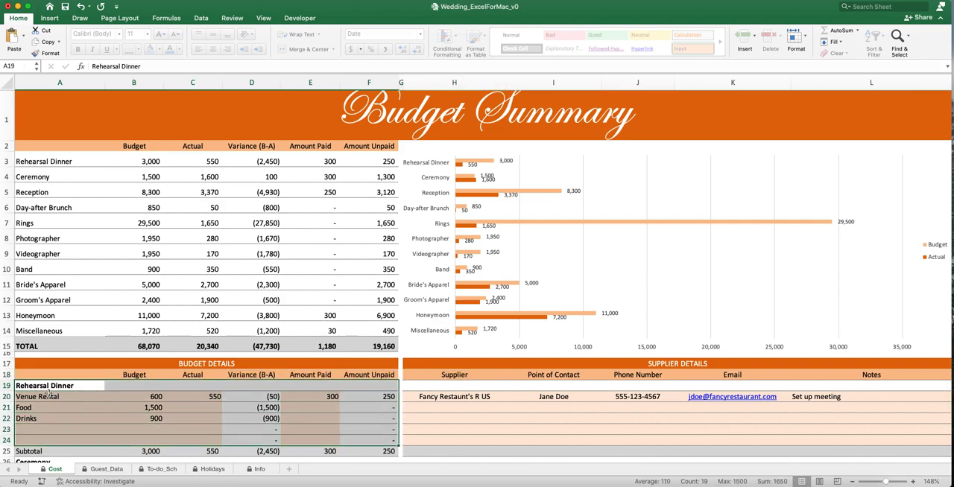
{"action": "left_click_drag", "start_coordinate": [34, 397], "coordinate": [213, 398]}
{"action": "left_click_drag", "start_coordinate": [40, 411], "coordinate": [198, 409]}
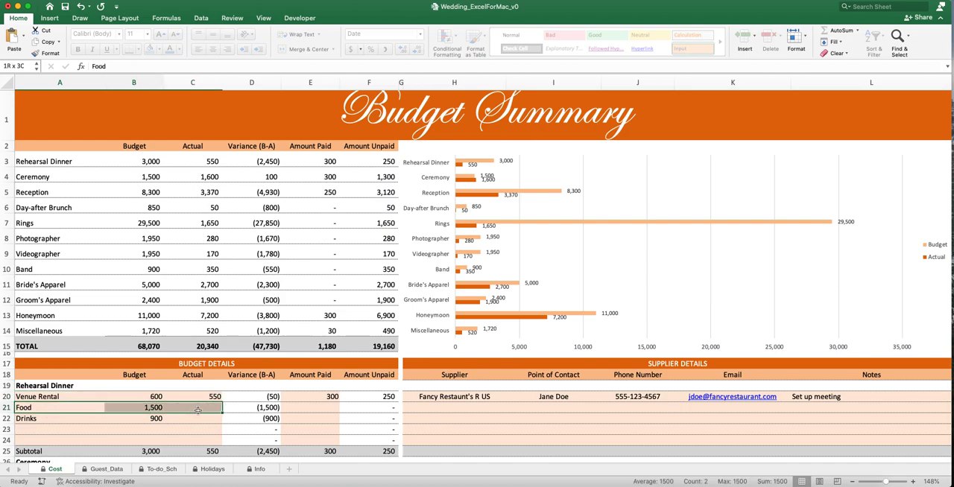
{"action": "left_click_drag", "start_coordinate": [33, 418], "coordinate": [206, 419]}
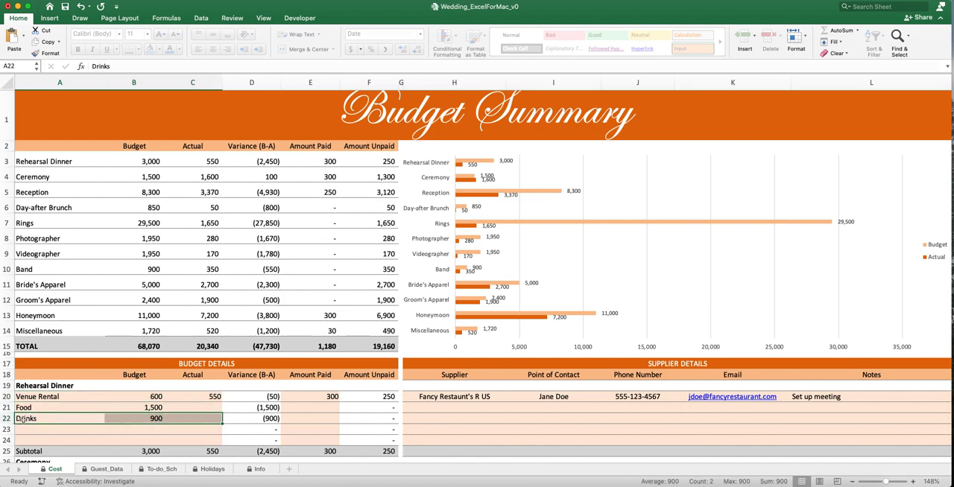
- Inspect the spare input rows 23 and 24 below Drinks and check the options available for row 23
{"action": "left_click_drag", "start_coordinate": [30, 430], "coordinate": [216, 430]}
{"action": "left_click_drag", "start_coordinate": [61, 439], "coordinate": [194, 440]}
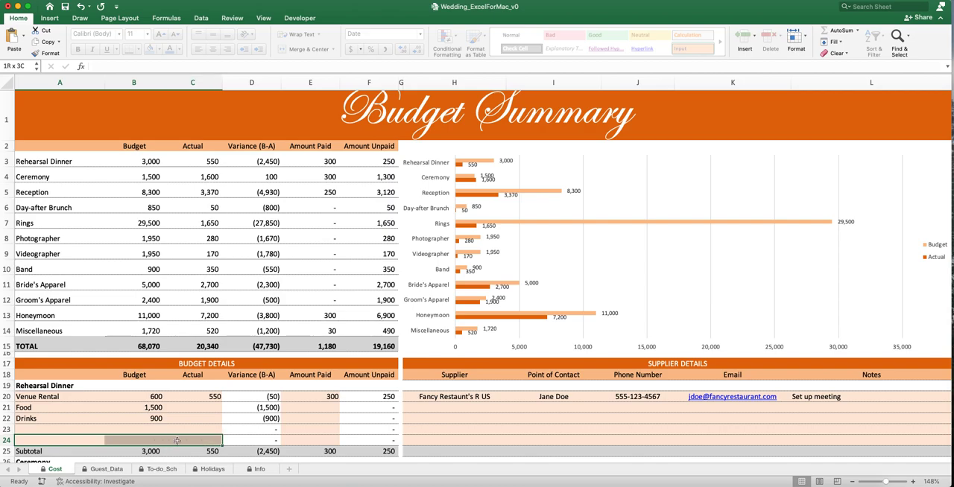
{"action": "right_click", "coordinate": [11, 431]}
{"action": "left_click", "coordinate": [140, 433]}
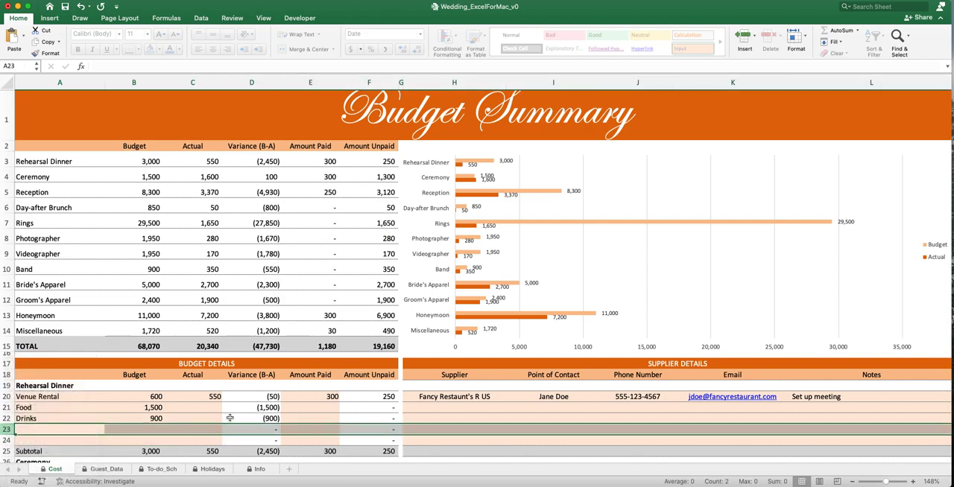
{"action": "left_click", "coordinate": [178, 430]}
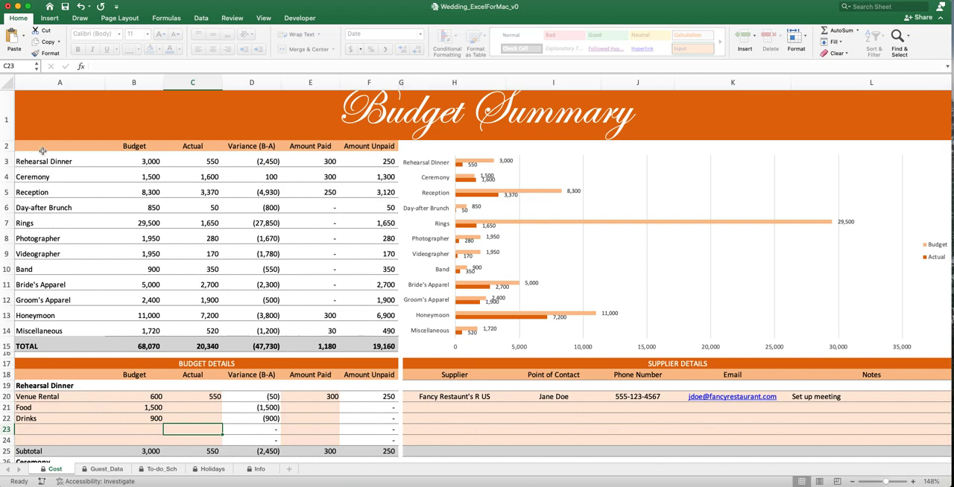
- Review the Rehearsal Dinner and Ceremony summary rows, and examine the Ceremony details for venue rental, pastor and the first spare row
{"action": "left_click_drag", "start_coordinate": [25, 163], "coordinate": [361, 164]}
{"action": "left_click_drag", "start_coordinate": [20, 178], "coordinate": [376, 177]}
{"action": "scroll", "coordinate": [209, 282], "scroll_direction": "down", "scroll_amount": 3}
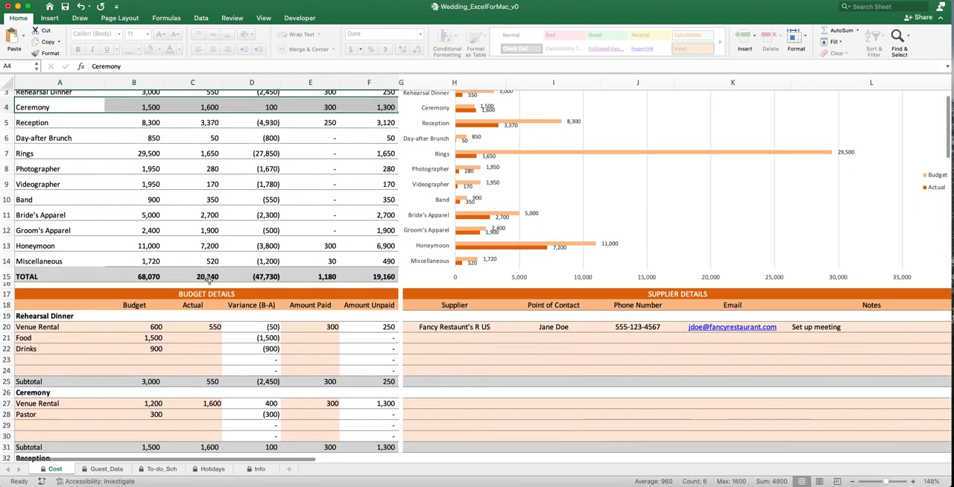
{"action": "left_click_drag", "start_coordinate": [32, 405], "coordinate": [195, 403]}
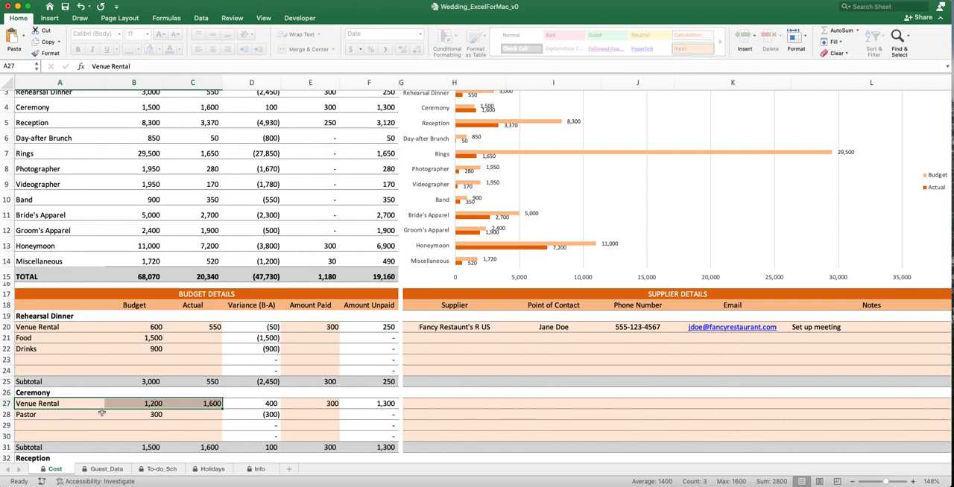
{"action": "left_click", "coordinate": [35, 414]}
{"action": "left_click_drag", "start_coordinate": [35, 414], "coordinate": [202, 415]}
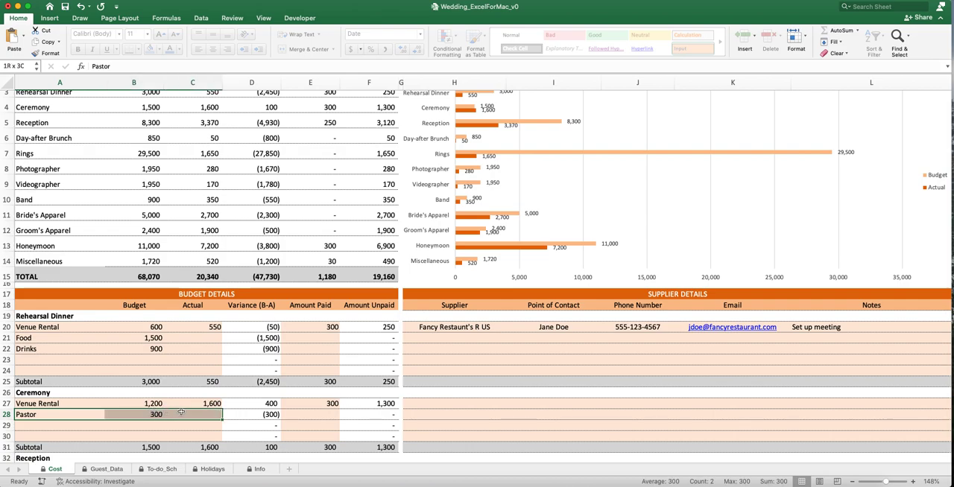
{"action": "left_click_drag", "start_coordinate": [23, 426], "coordinate": [189, 426]}
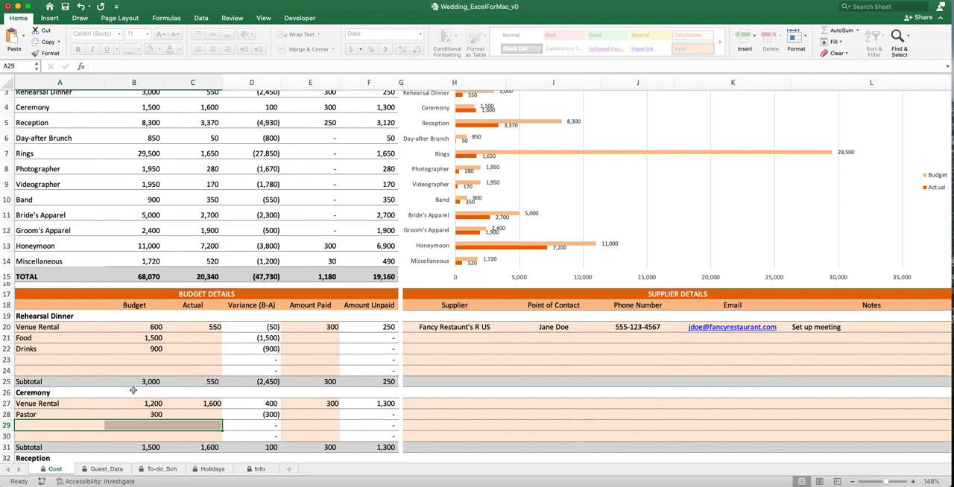
- Examine the Reception summary row and its detail rows from venue rental to wedding cake
{"action": "left_click_drag", "start_coordinate": [35, 124], "coordinate": [250, 127]}
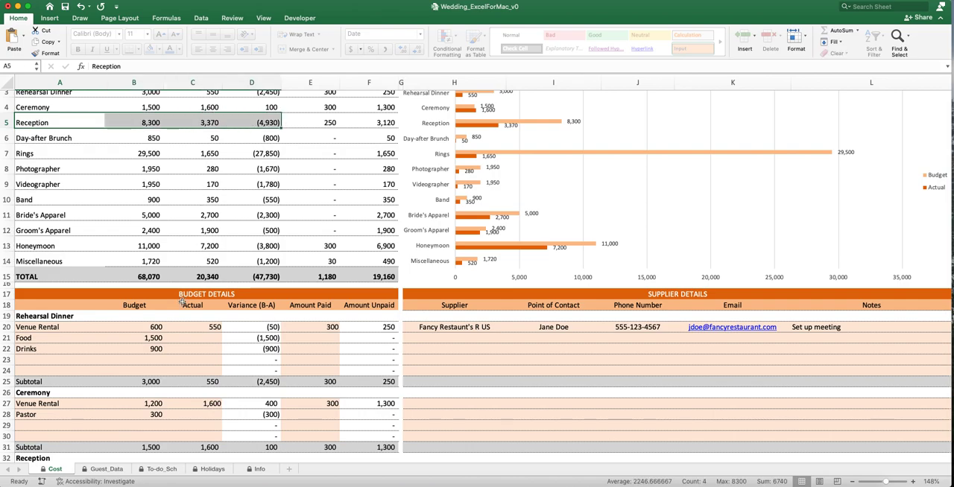
{"action": "scroll", "coordinate": [169, 341], "scroll_direction": "down", "scroll_amount": 5}
{"action": "scroll", "coordinate": [169, 347], "scroll_direction": "down", "scroll_amount": 1}
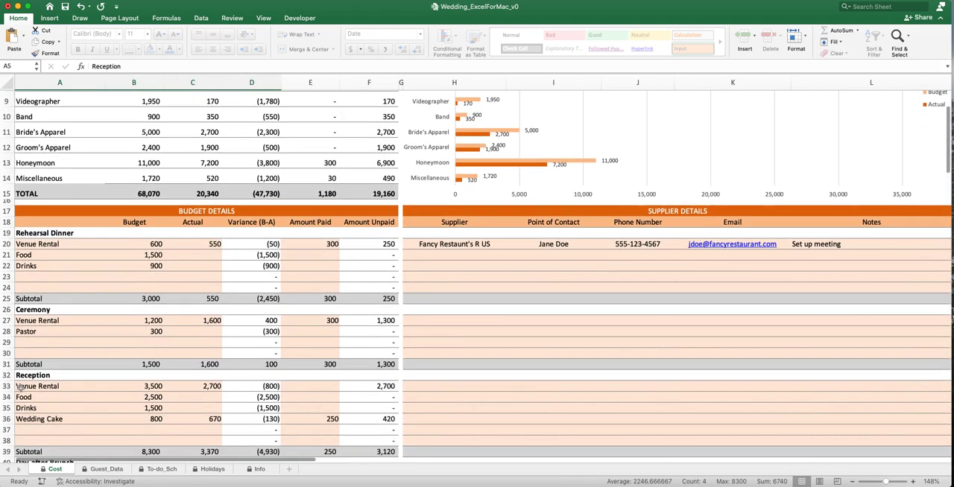
{"action": "left_click_drag", "start_coordinate": [28, 375], "coordinate": [186, 415]}
{"action": "left_click", "coordinate": [78, 419]}
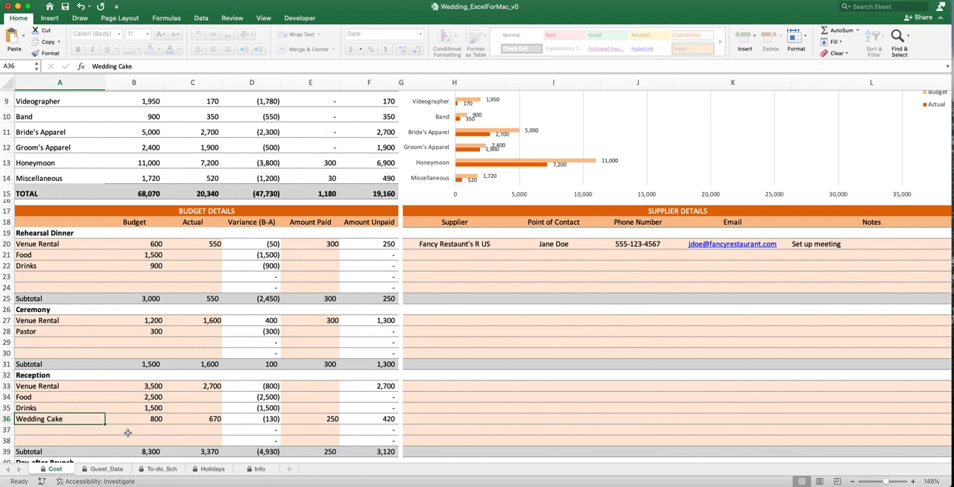
- Review the Budget Summary category rows from Day-after Brunch through Honeymoon, comparing their budget, actual and variance columns
{"action": "scroll", "coordinate": [176, 414], "scroll_direction": "up", "scroll_amount": 10}
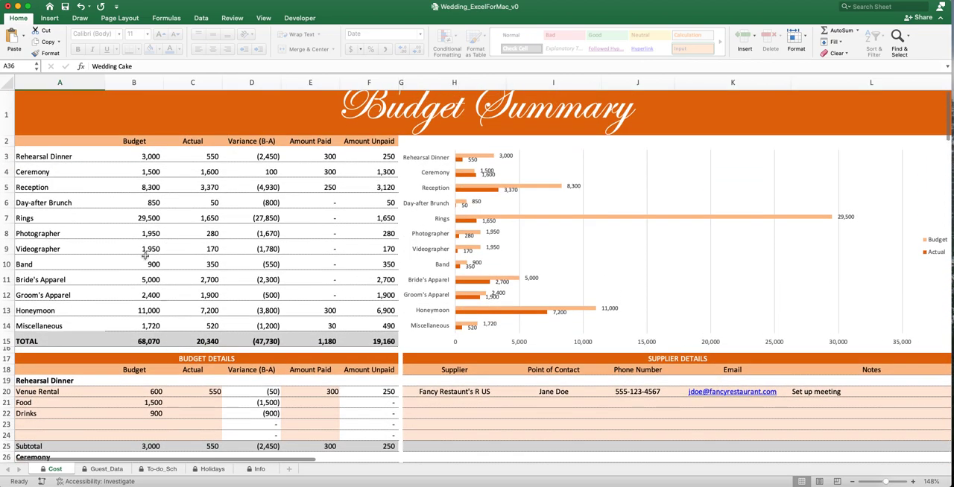
{"action": "left_click_drag", "start_coordinate": [33, 219], "coordinate": [240, 217]}
{"action": "left_click_drag", "start_coordinate": [31, 202], "coordinate": [238, 202]}
{"action": "left_click_drag", "start_coordinate": [30, 236], "coordinate": [195, 248]}
{"action": "left_click_drag", "start_coordinate": [24, 263], "coordinate": [237, 265]}
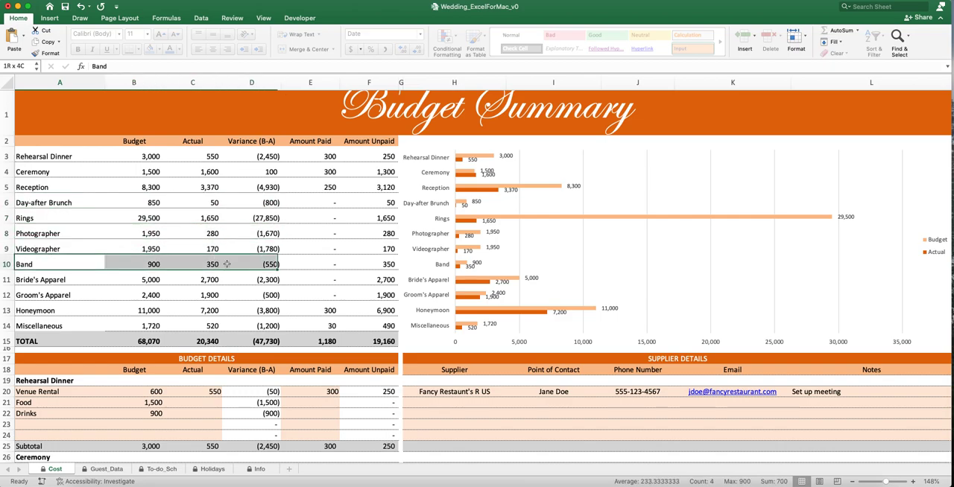
{"action": "left_click_drag", "start_coordinate": [41, 281], "coordinate": [263, 279]}
{"action": "left_click_drag", "start_coordinate": [40, 296], "coordinate": [265, 295]}
{"action": "left_click_drag", "start_coordinate": [41, 311], "coordinate": [67, 319]}
{"action": "left_click", "coordinate": [134, 279]}
{"action": "scroll", "coordinate": [171, 287], "scroll_direction": "up", "scroll_amount": 2}
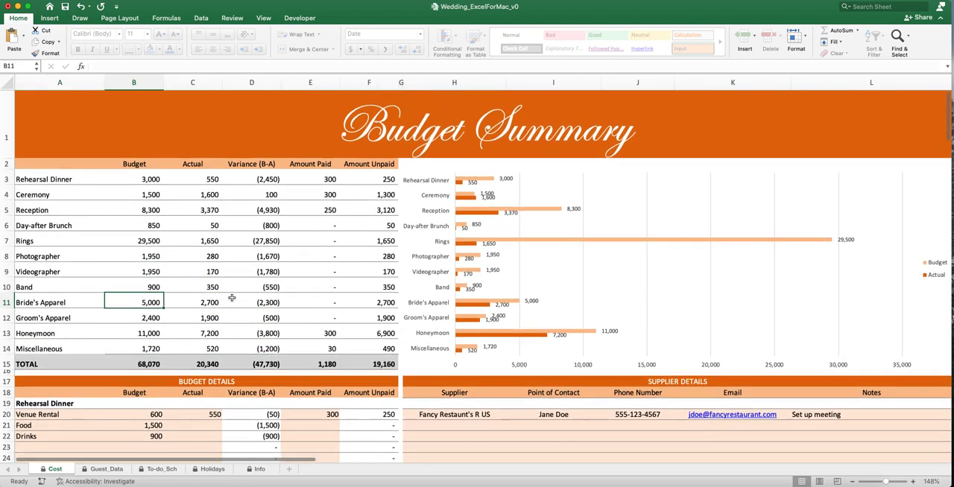
{"action": "scroll", "coordinate": [201, 287], "scroll_direction": "up", "scroll_amount": 3}
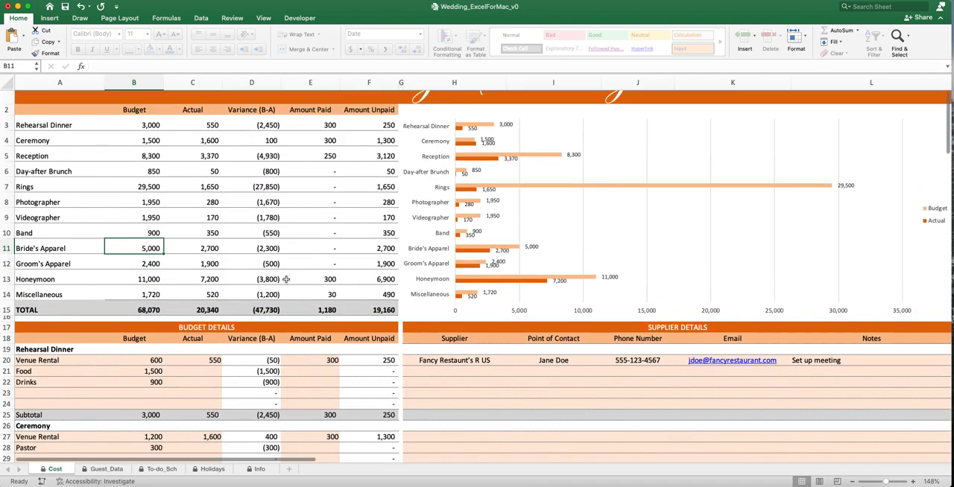
- Examine the Supplier Details block and the Rehearsal Dinner venue rental row across to its supplier notes
{"action": "left_click_drag", "start_coordinate": [423, 341], "coordinate": [636, 410]}
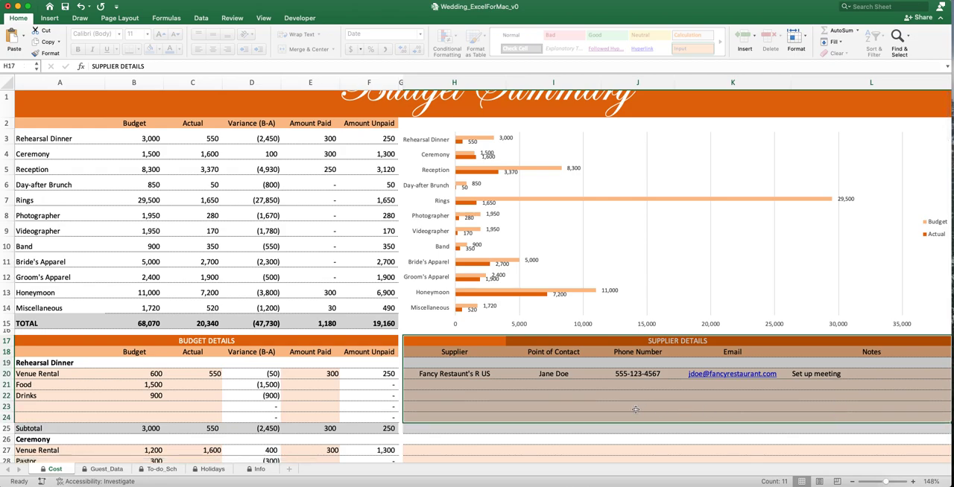
{"action": "left_click", "coordinate": [592, 399]}
{"action": "left_click", "coordinate": [56, 375]}
{"action": "left_click_drag", "start_coordinate": [64, 374], "coordinate": [865, 375]}
{"action": "left_click", "coordinate": [857, 375]}
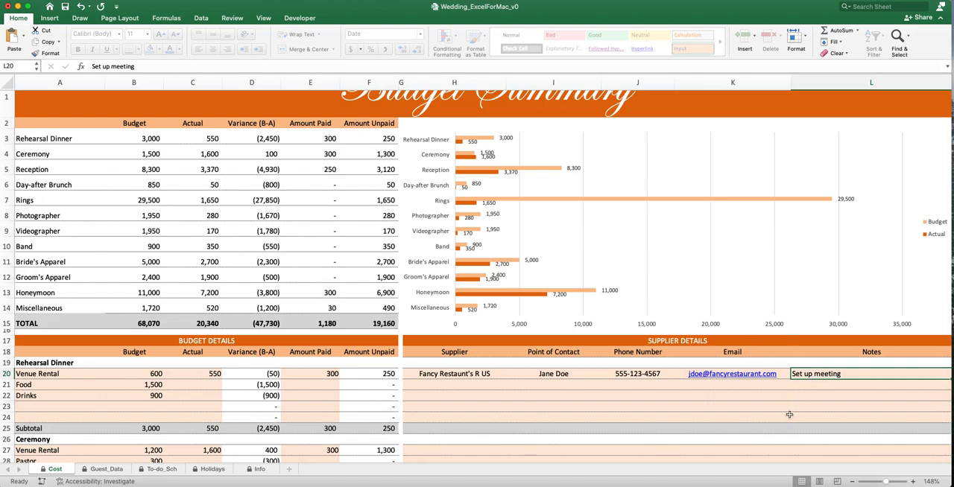
- Examine the Rehearsal Dinner Food and Drinks rows across to their supplier and contact columns
{"action": "left_click_drag", "start_coordinate": [39, 384], "coordinate": [610, 384]}
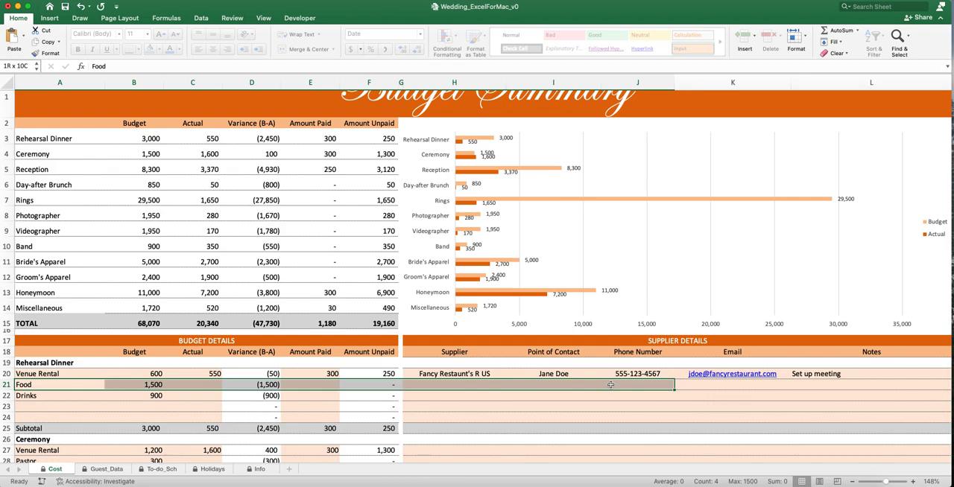
{"action": "left_click_drag", "start_coordinate": [610, 384], "coordinate": [690, 385]}
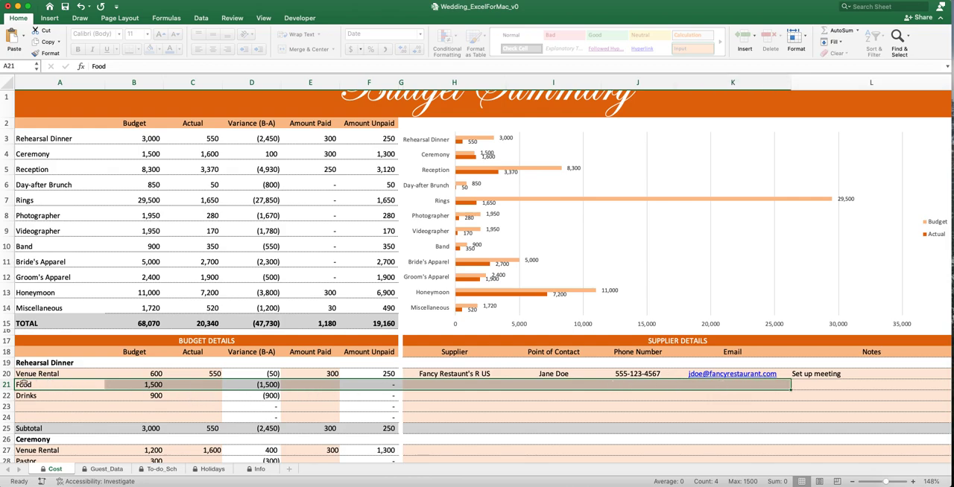
{"action": "left_click_drag", "start_coordinate": [26, 387], "coordinate": [548, 386]}
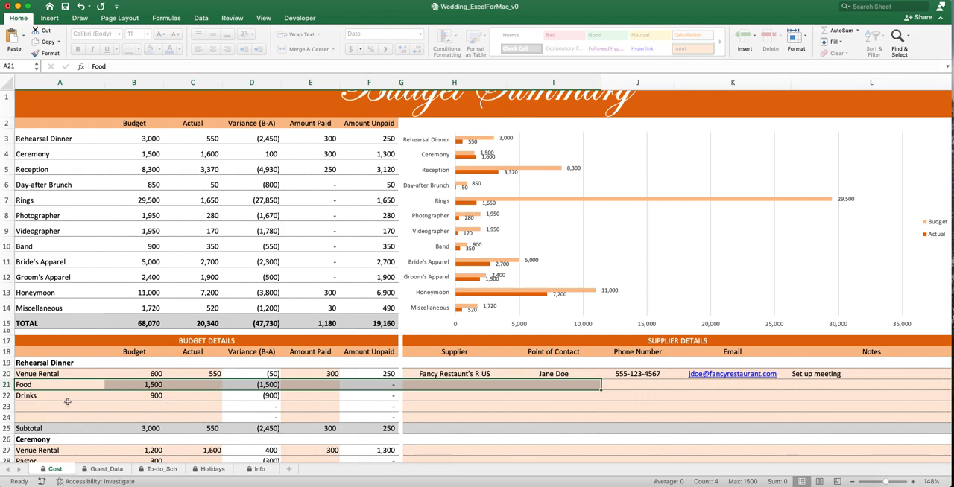
{"action": "left_click_drag", "start_coordinate": [29, 395], "coordinate": [656, 396]}
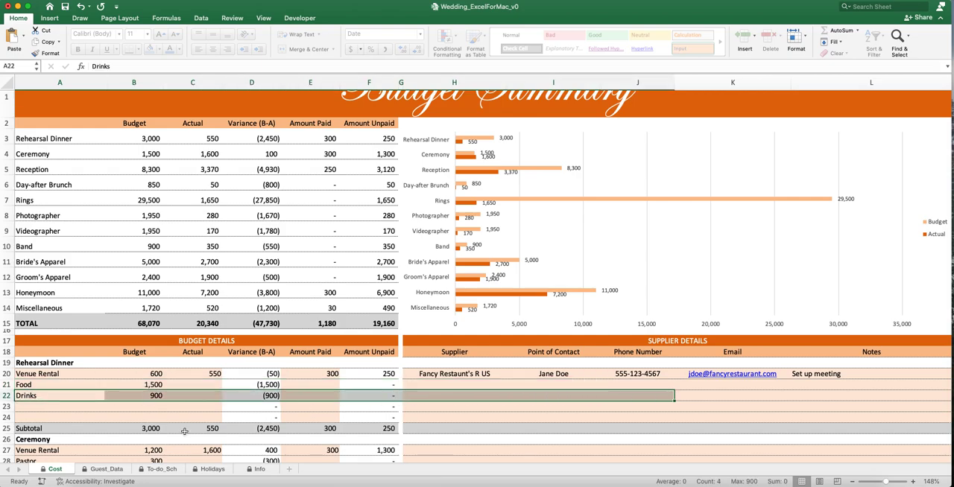
{"action": "left_click", "coordinate": [445, 386]}
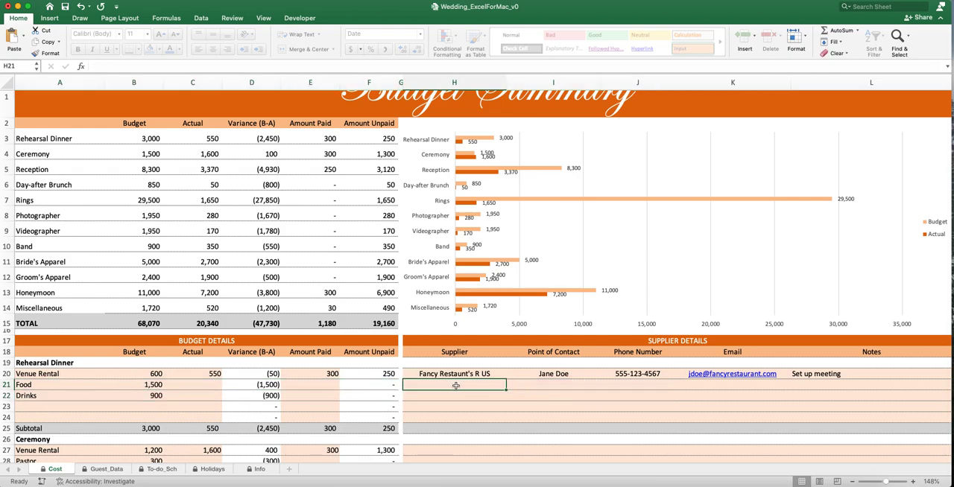
- Examine the Engagement Ring row in the Rings section across to its supplier columns
{"action": "scroll", "coordinate": [456, 385], "scroll_direction": "down", "scroll_amount": 1}
{"action": "scroll", "coordinate": [456, 385], "scroll_direction": "down", "scroll_amount": 12}
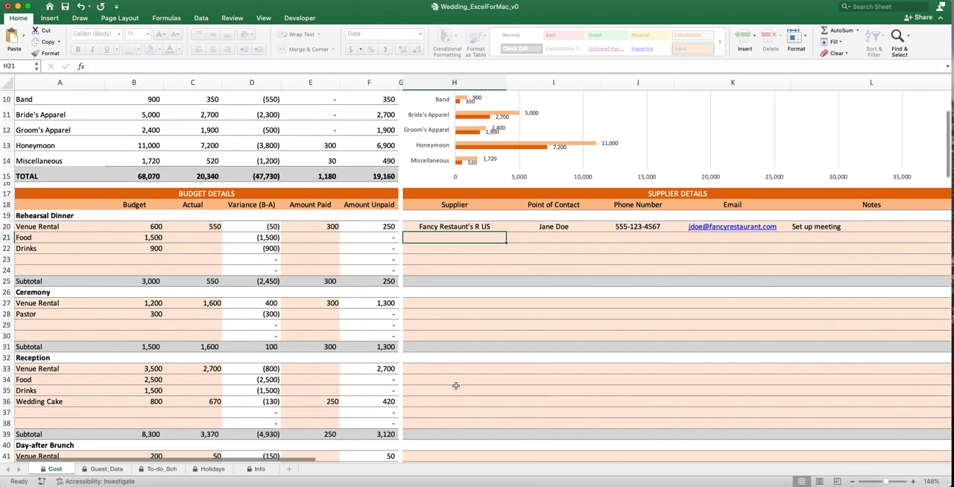
{"action": "scroll", "coordinate": [455, 385], "scroll_direction": "down", "scroll_amount": 7}
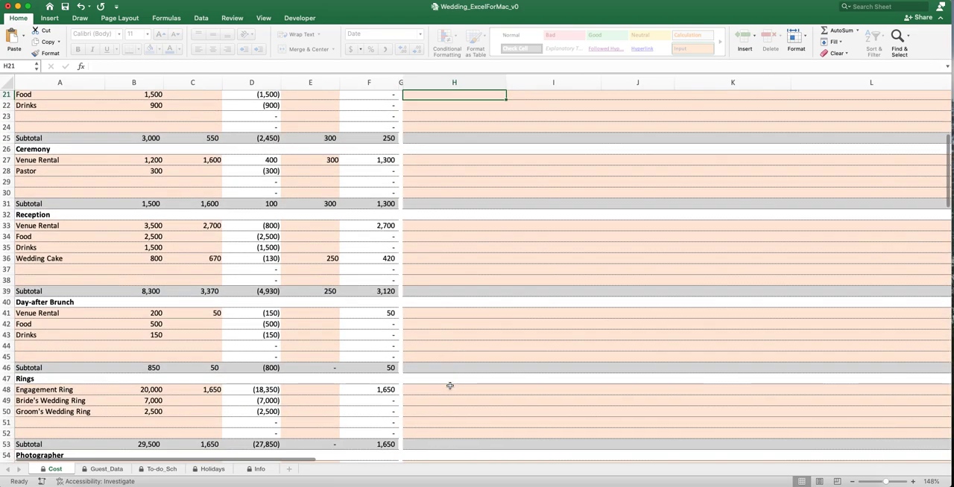
{"action": "left_click_drag", "start_coordinate": [28, 391], "coordinate": [642, 395]}
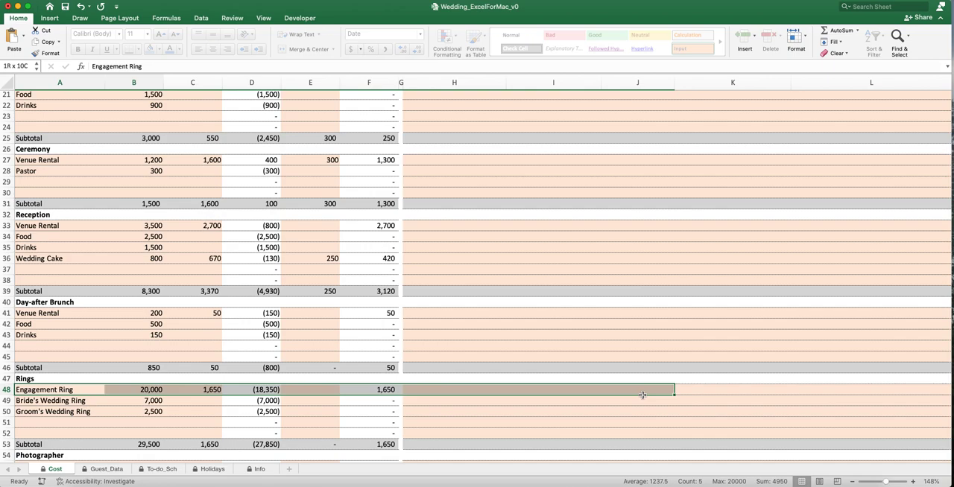
- Examine the Photographer section's rows from Engagement to Day-after Brunch, including their supplier columns
{"action": "scroll", "coordinate": [631, 375], "scroll_direction": "down", "scroll_amount": 7}
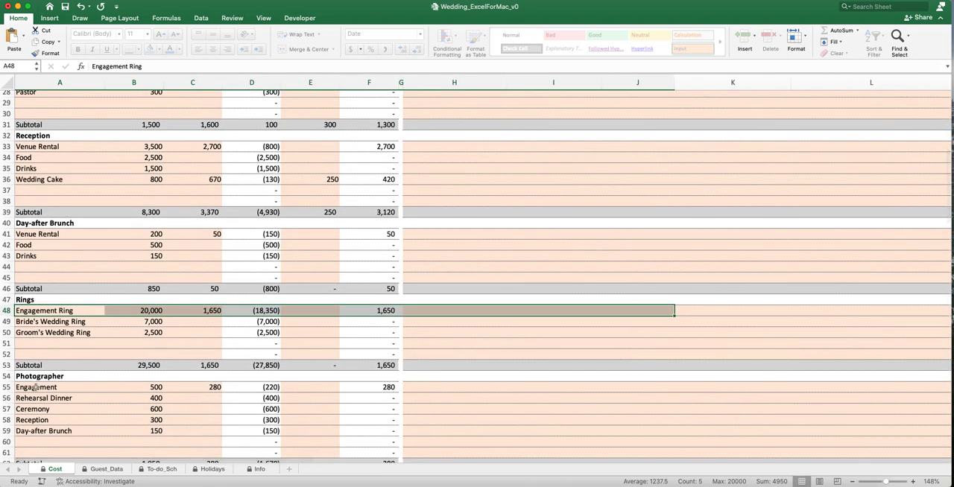
{"action": "left_click", "coordinate": [35, 388]}
{"action": "left_click_drag", "start_coordinate": [35, 387], "coordinate": [656, 386]}
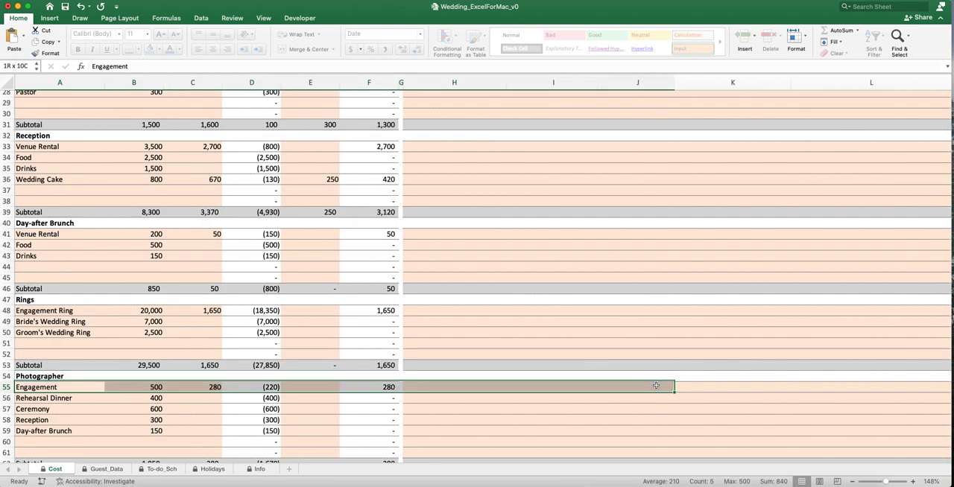
{"action": "left_click_drag", "start_coordinate": [38, 400], "coordinate": [613, 430]}
{"action": "left_click", "coordinate": [581, 420]}
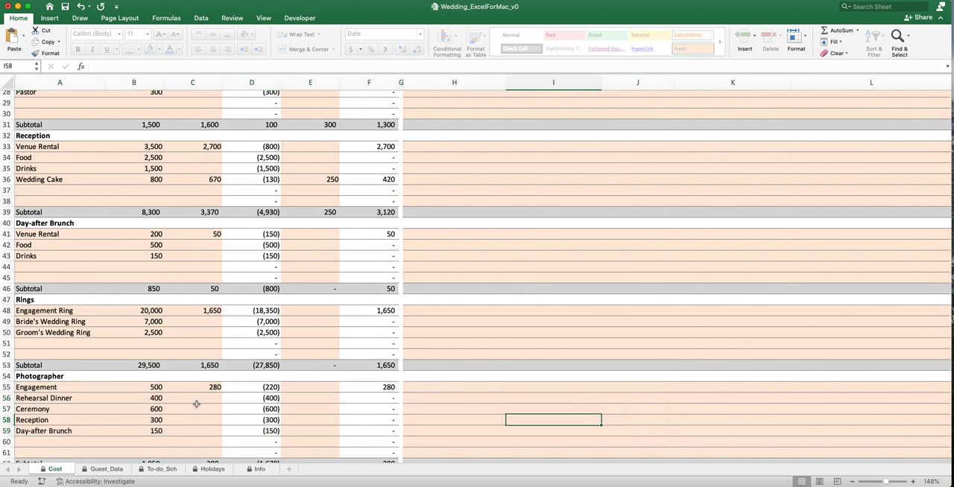
{"action": "left_click", "coordinate": [37, 386]}
{"action": "left_click_drag", "start_coordinate": [241, 386], "coordinate": [600, 388]}
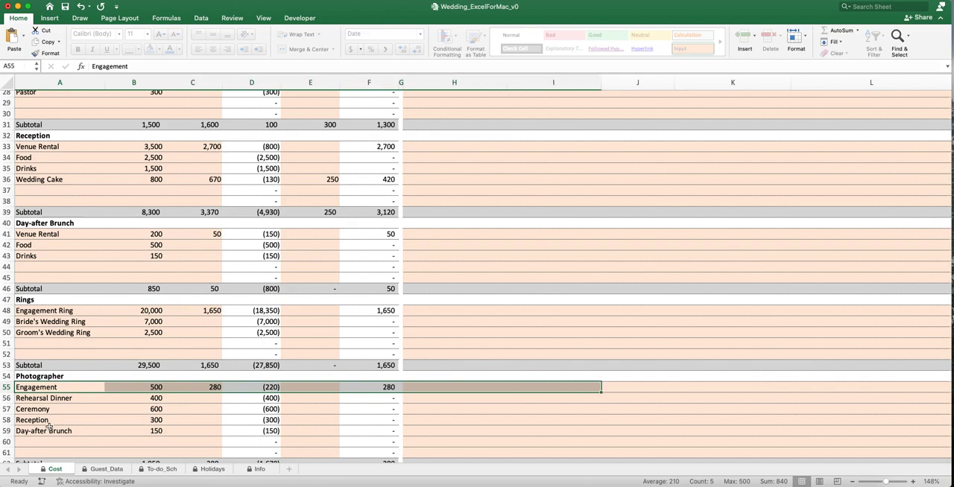
{"action": "left_click_drag", "start_coordinate": [39, 412], "coordinate": [514, 411]}
{"action": "left_click", "coordinate": [522, 410]}
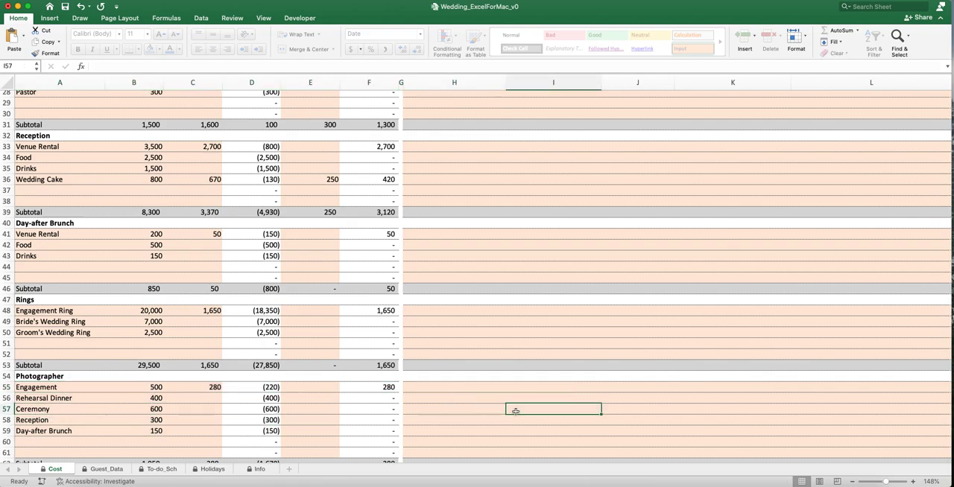
- Switch to the Guest_Data sheet and enlarge its view to 140%
{"action": "scroll", "coordinate": [553, 372], "scroll_direction": "up", "scroll_amount": 10}
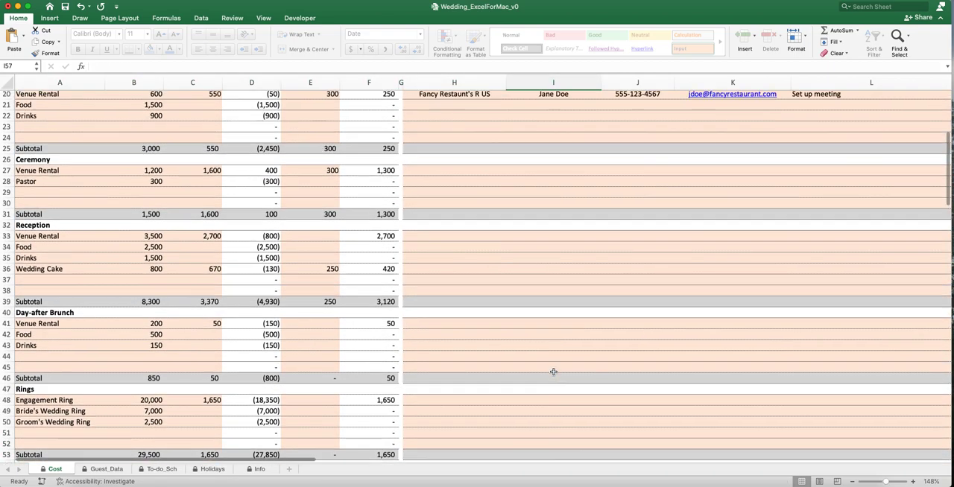
{"action": "scroll", "coordinate": [553, 371], "scroll_direction": "up", "scroll_amount": 3}
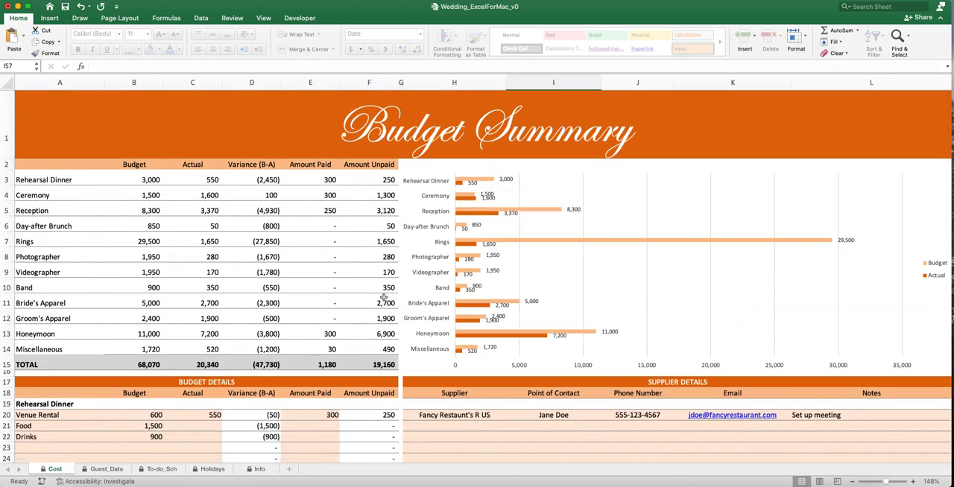
{"action": "left_click", "coordinate": [103, 471]}
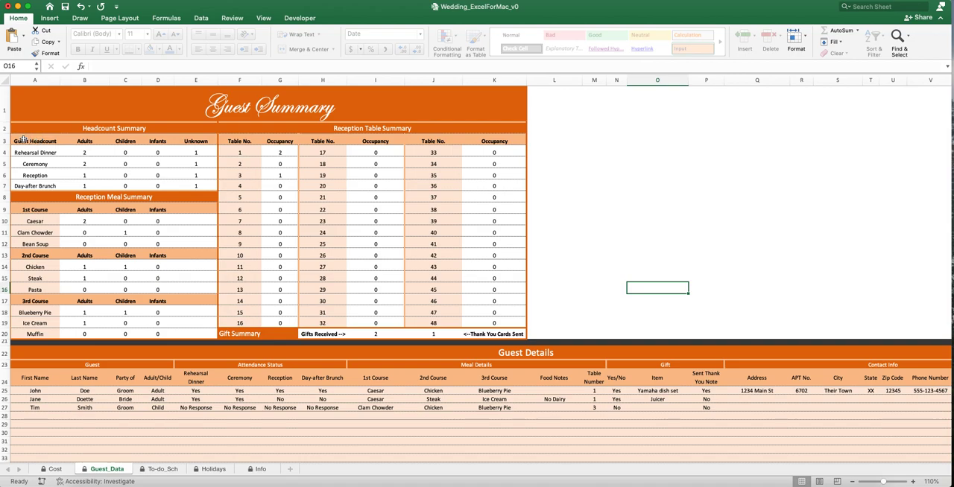
{"action": "left_click", "coordinate": [913, 483]}
{"action": "left_click", "coordinate": [913, 482]}
{"action": "left_click", "coordinate": [912, 482]}
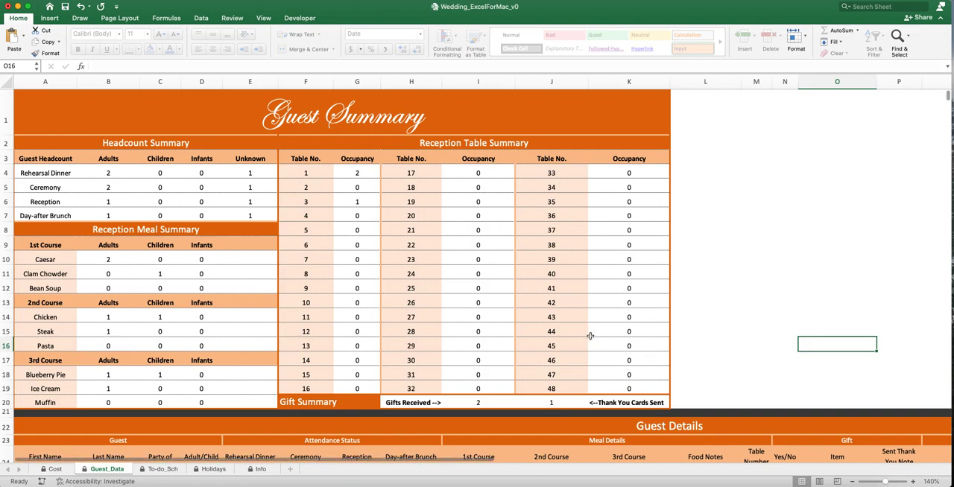
- Examine the Headcount Summary, covering the Rehearsal Dinner adult, children, infant and unknown counts and the rows for the other events
{"action": "left_click", "coordinate": [24, 173]}
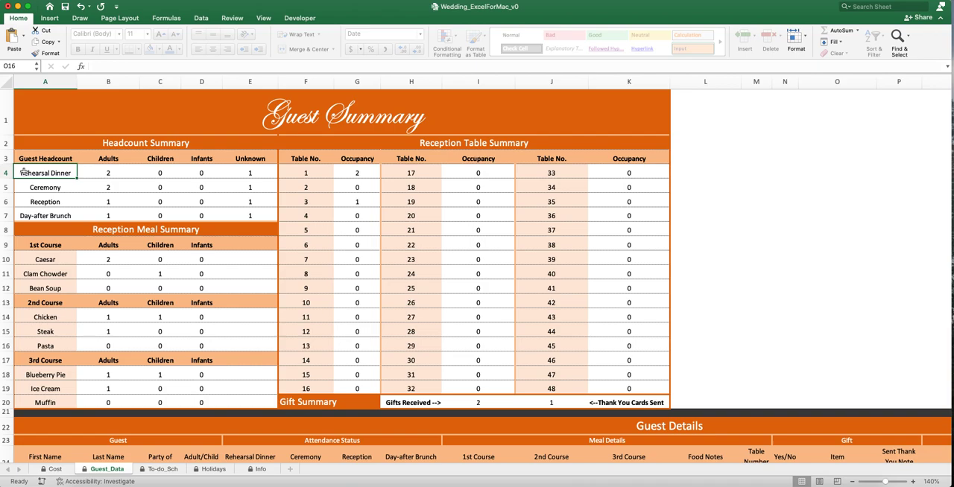
{"action": "left_click_drag", "start_coordinate": [24, 172], "coordinate": [119, 172]}
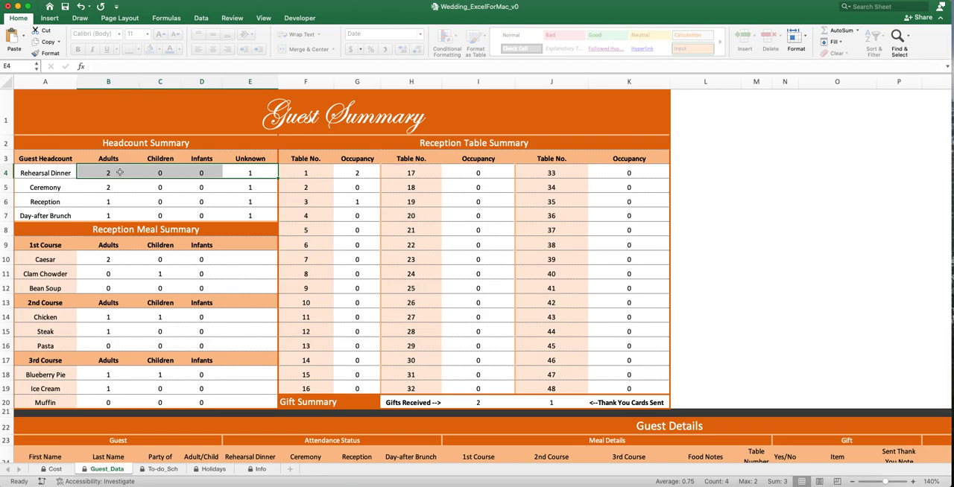
{"action": "scroll", "coordinate": [165, 340], "scroll_direction": "down", "scroll_amount": 4}
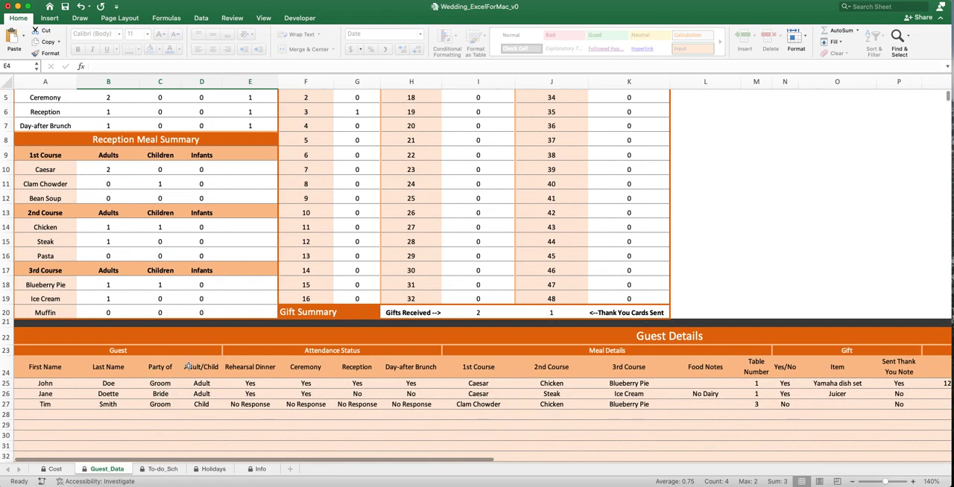
{"action": "scroll", "coordinate": [189, 367], "scroll_direction": "up", "scroll_amount": 4}
{"action": "left_click", "coordinate": [105, 172]}
{"action": "left_click", "coordinate": [161, 172]}
{"action": "left_click", "coordinate": [191, 174]}
{"action": "left_click", "coordinate": [254, 173]}
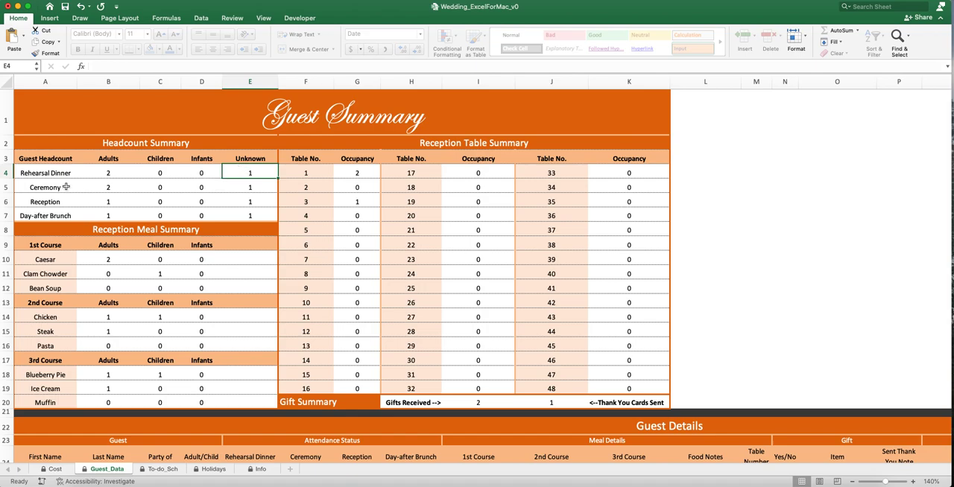
{"action": "left_click_drag", "start_coordinate": [42, 187], "coordinate": [225, 211]}
{"action": "left_click", "coordinate": [224, 201]}
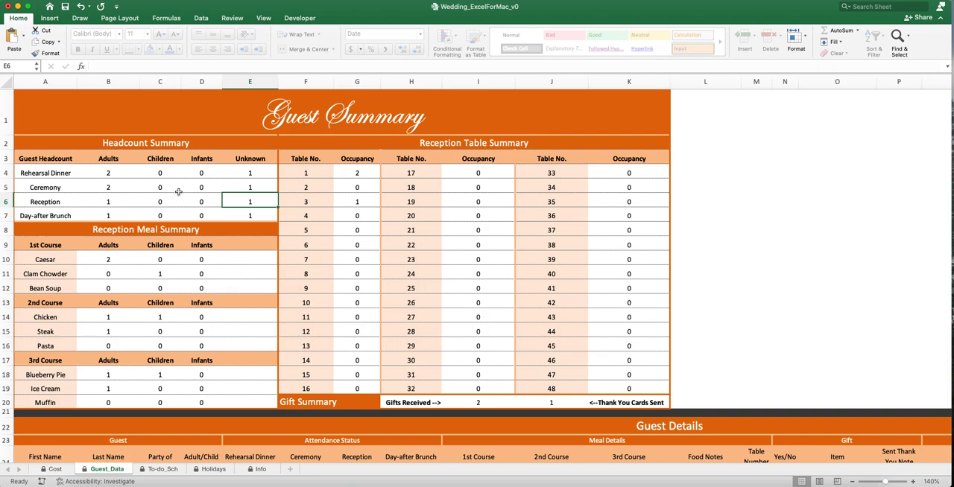
- Examine the Reception Meal Summary heading and its 1st Course options from Caesar to Bean Soup
{"action": "left_click_drag", "start_coordinate": [34, 229], "coordinate": [228, 235]}
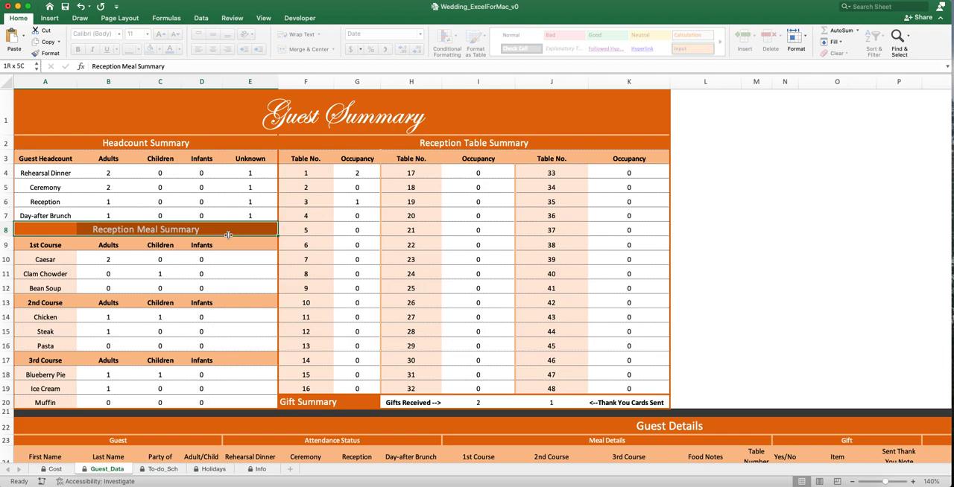
{"action": "left_click_drag", "start_coordinate": [228, 235], "coordinate": [228, 235]}
{"action": "left_click", "coordinate": [34, 245]}
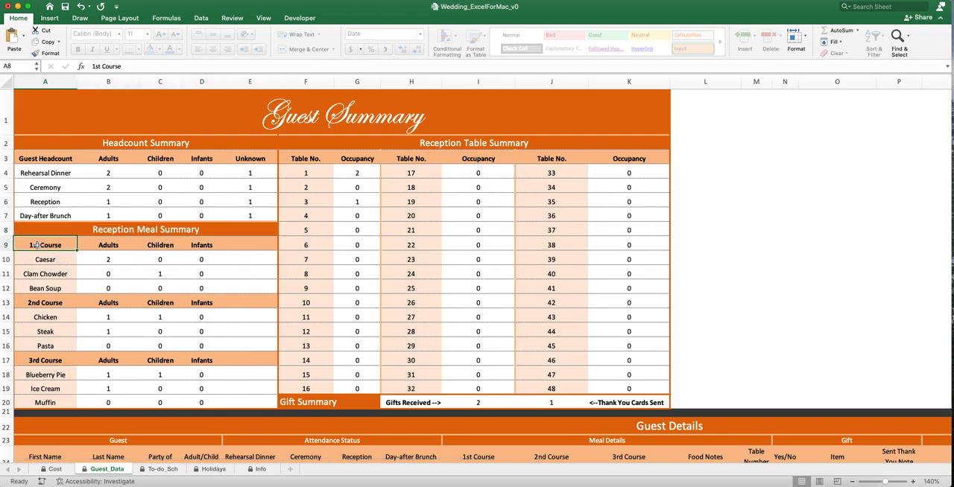
{"action": "left_click_drag", "start_coordinate": [37, 246], "coordinate": [38, 288]}
- Replace the Caesar option under 1st Course in the Reception Meal Summary with "chilly"
{"action": "left_click", "coordinate": [41, 260]}
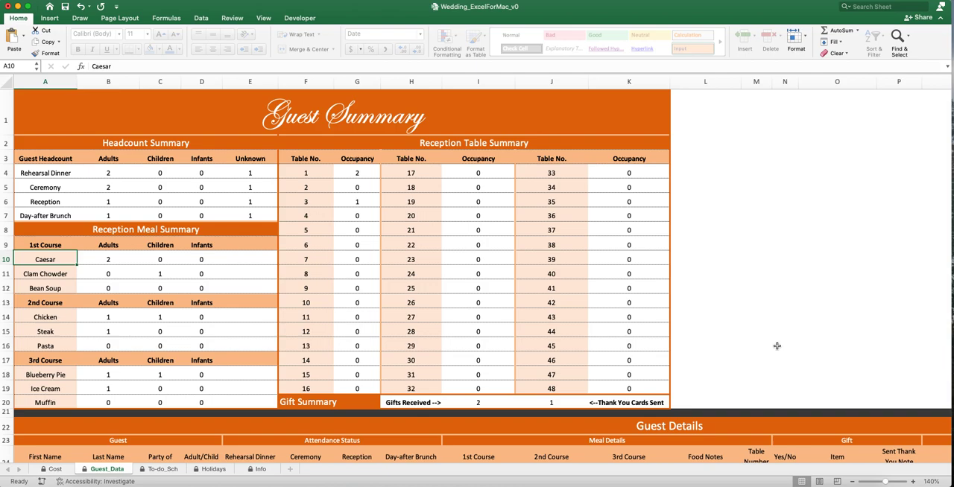
{"action": "type", "text": "chilly"}
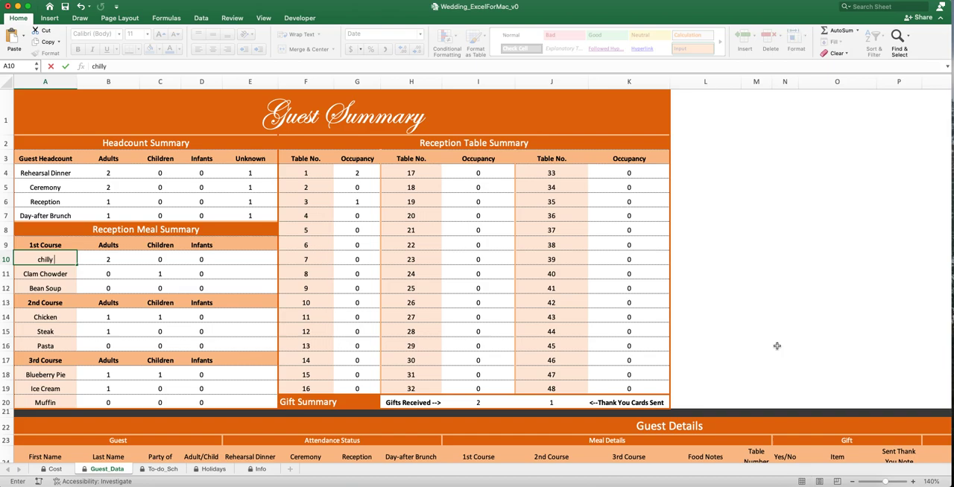
{"action": "key", "text": "Return"}
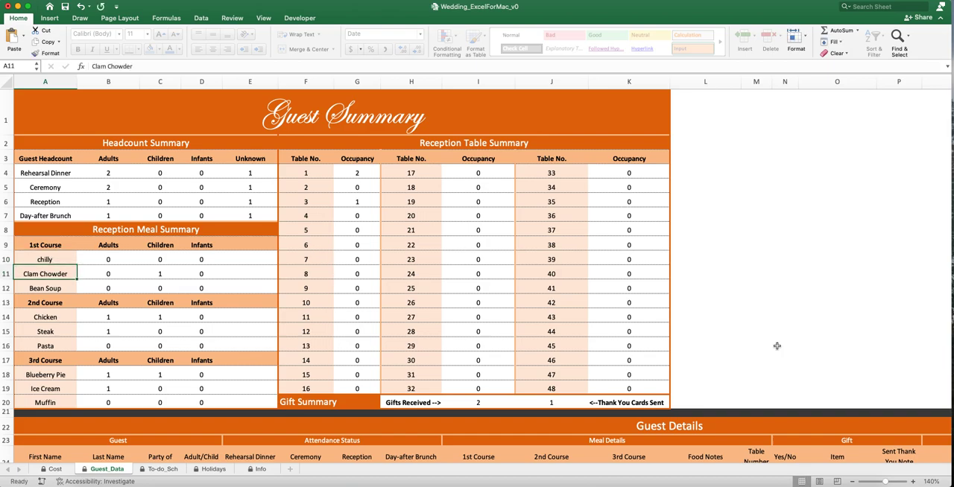
{"action": "scroll", "coordinate": [341, 270], "scroll_direction": "down", "scroll_amount": 2}
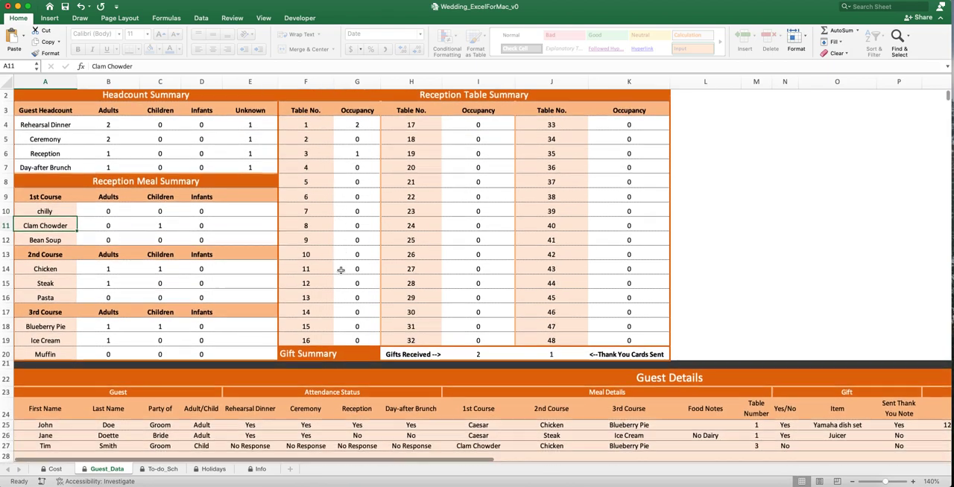
- Choose chilly as the 1st Course for the first guest in the Guest Details table
{"action": "scroll", "coordinate": [506, 431], "scroll_direction": "down", "scroll_amount": 2}
{"action": "left_click", "coordinate": [488, 401]}
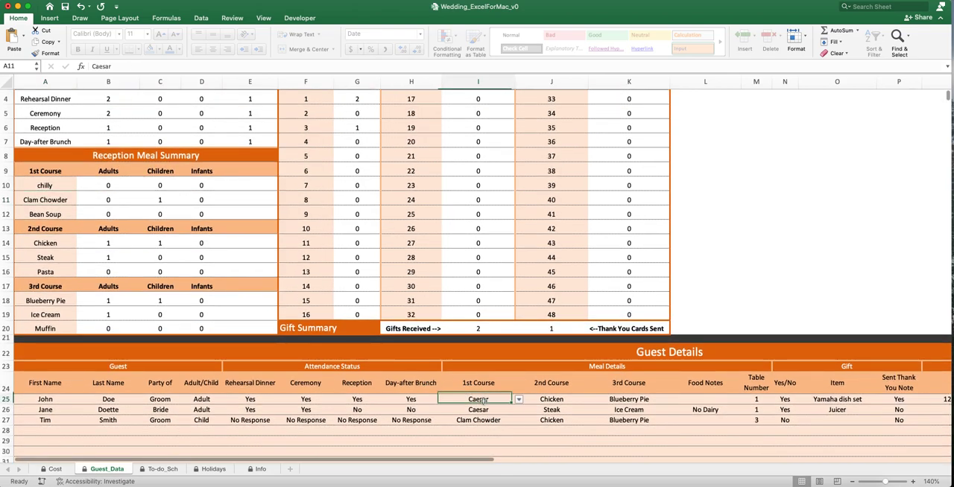
{"action": "left_click", "coordinate": [520, 401]}
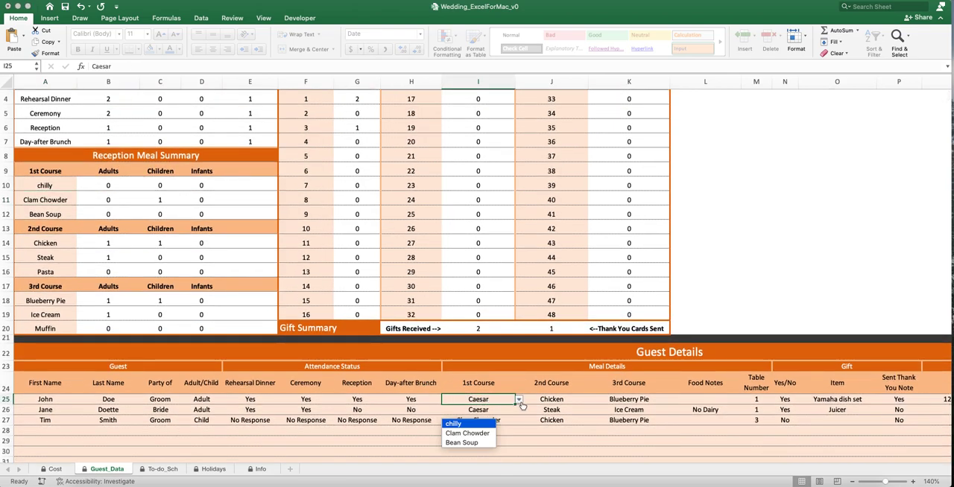
{"action": "left_click", "coordinate": [455, 424]}
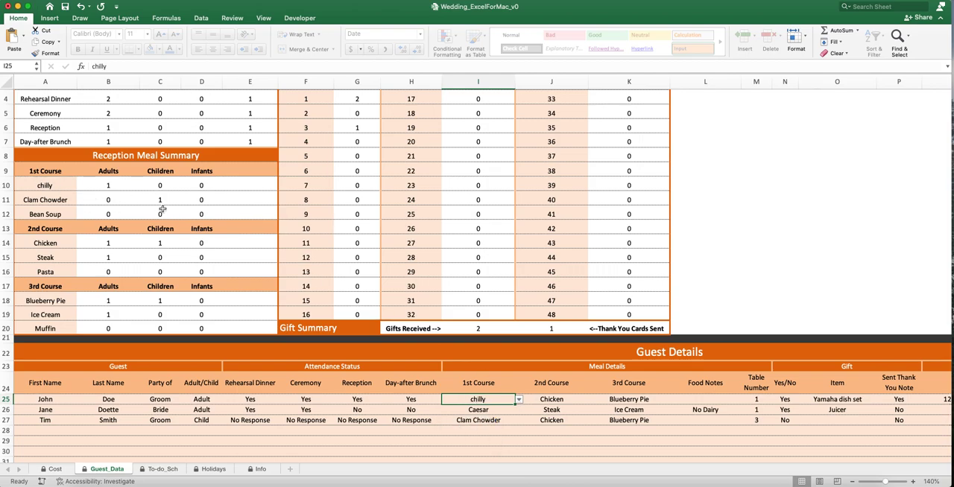
- Undo the first guest's chilly selection and the renaming of the Caesar option in the Reception Meal Summary
{"action": "key", "text": "super+z"}
{"action": "key", "text": "super+z"}
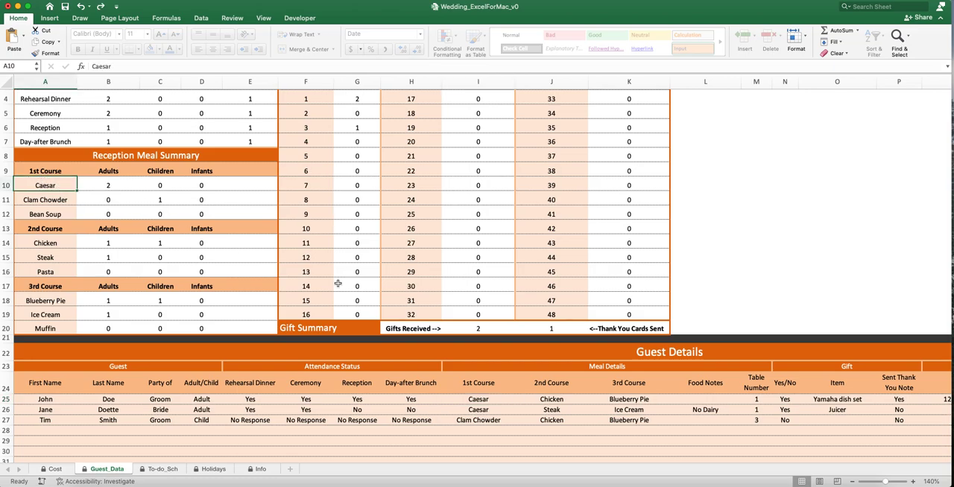
- Check the 1st Course choices offered for the empty guest row 28 without choosing one
{"action": "left_click", "coordinate": [519, 432]}
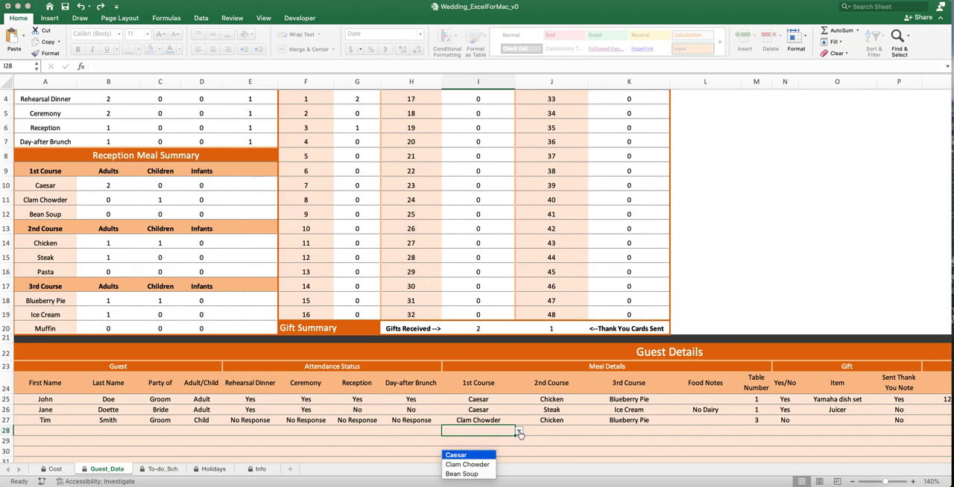
{"action": "left_click", "coordinate": [473, 432]}
{"action": "scroll", "coordinate": [122, 272], "scroll_direction": "up", "scroll_amount": 1}
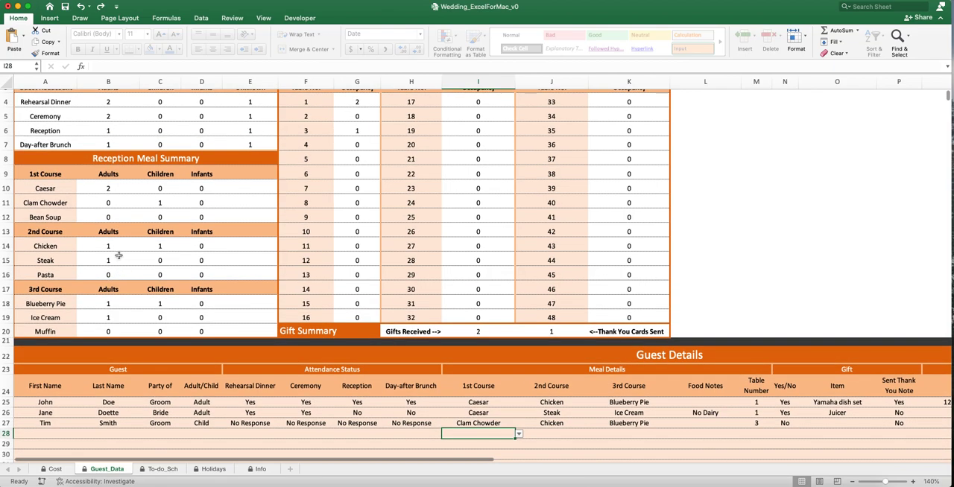
- Change the first guest's 1st Course to Clam Chowder, and set it back to Caesar
{"action": "left_click", "coordinate": [479, 403]}
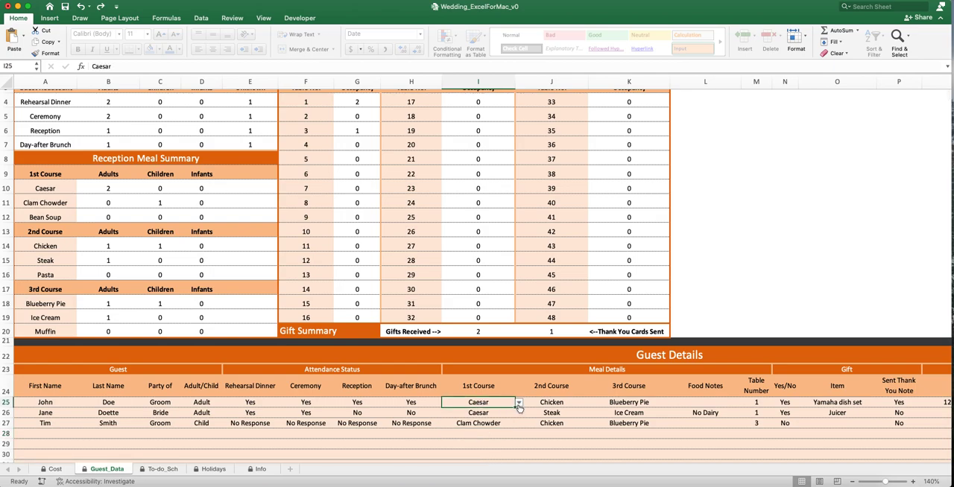
{"action": "left_click", "coordinate": [518, 406]}
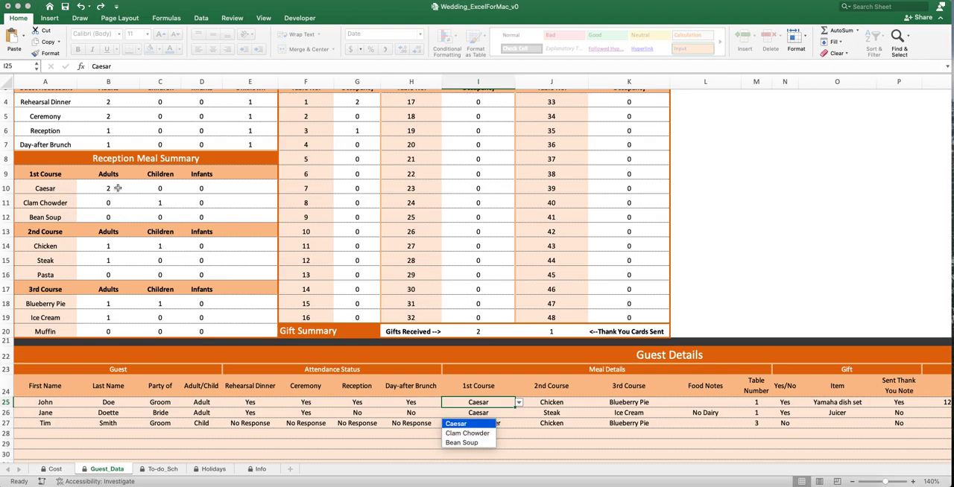
{"action": "left_click", "coordinate": [466, 434]}
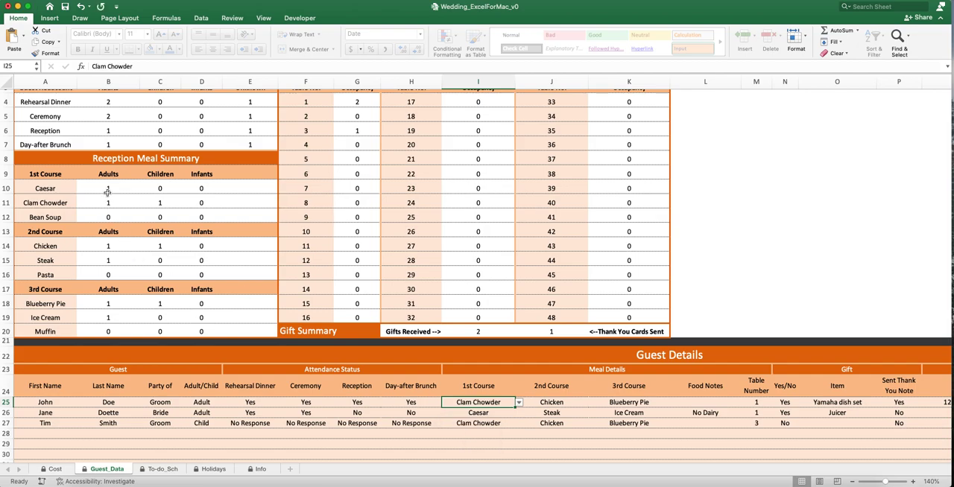
{"action": "left_click", "coordinate": [519, 403]}
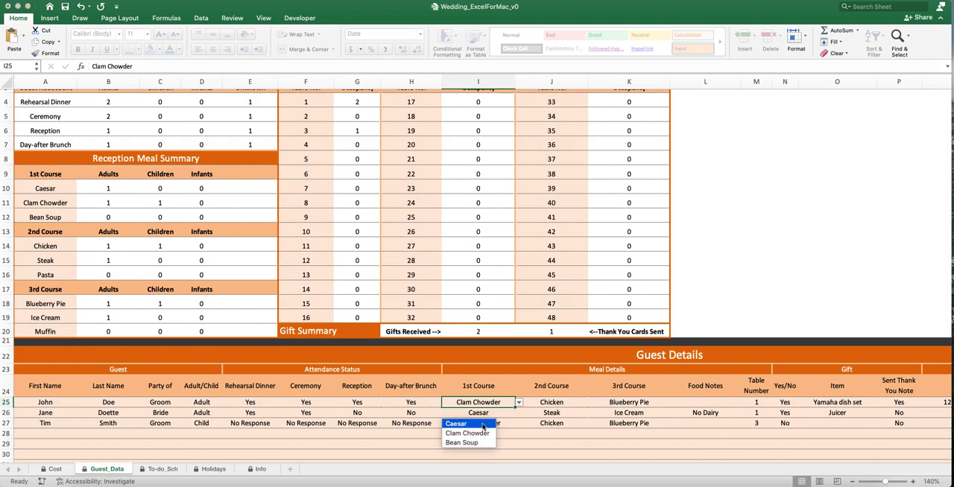
{"action": "left_click", "coordinate": [483, 425]}
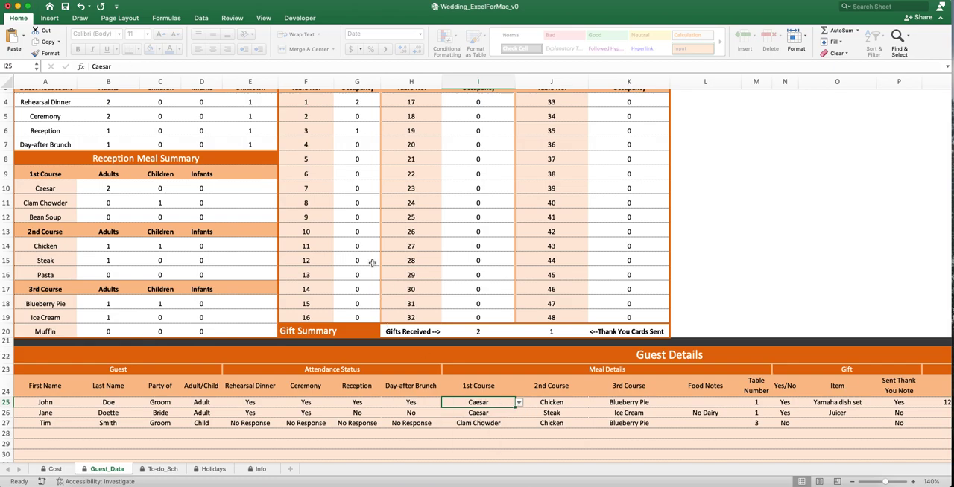
{"action": "scroll", "coordinate": [118, 230], "scroll_direction": "up", "scroll_amount": 2}
{"action": "scroll", "coordinate": [298, 253], "scroll_direction": "down", "scroll_amount": 1}
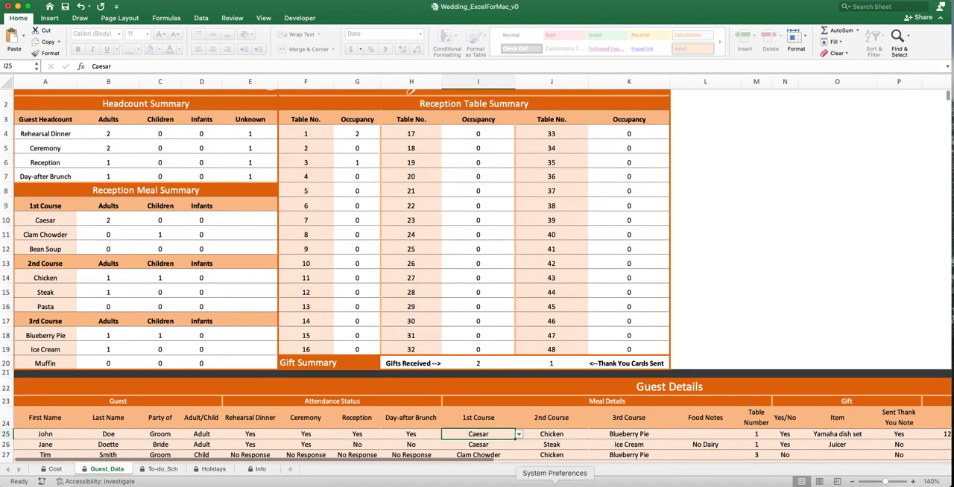
- Check the first guest's 2nd Course choices and examine the Reception Meal Summary from 1st Course to Muffin
{"action": "left_click", "coordinate": [552, 434]}
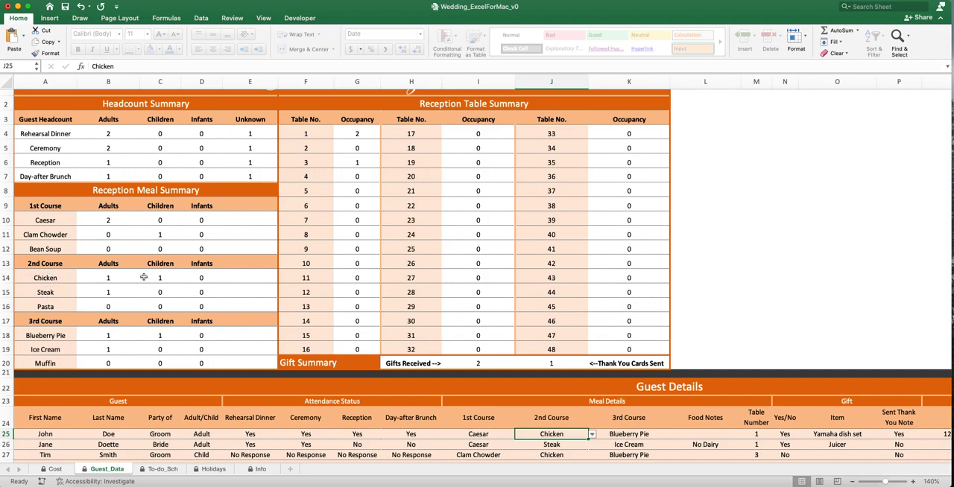
{"action": "left_click", "coordinate": [592, 435]}
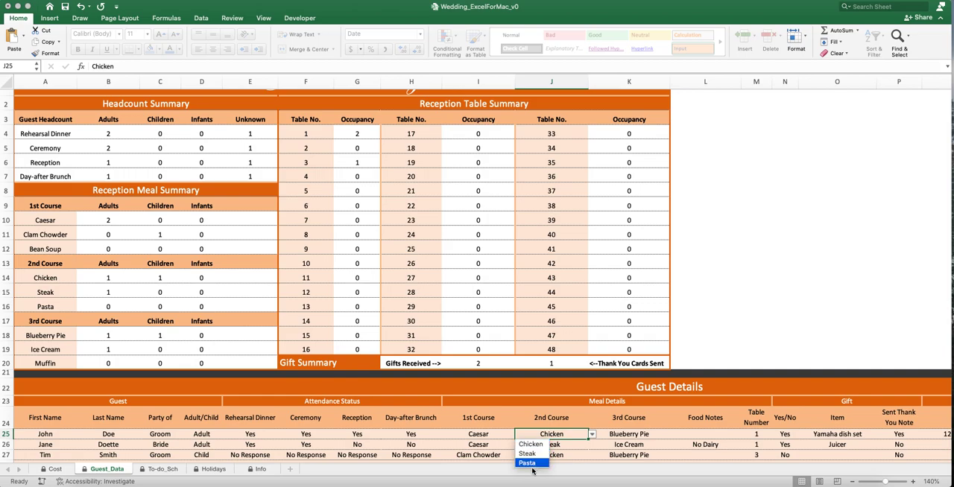
{"action": "key", "text": "Escape"}
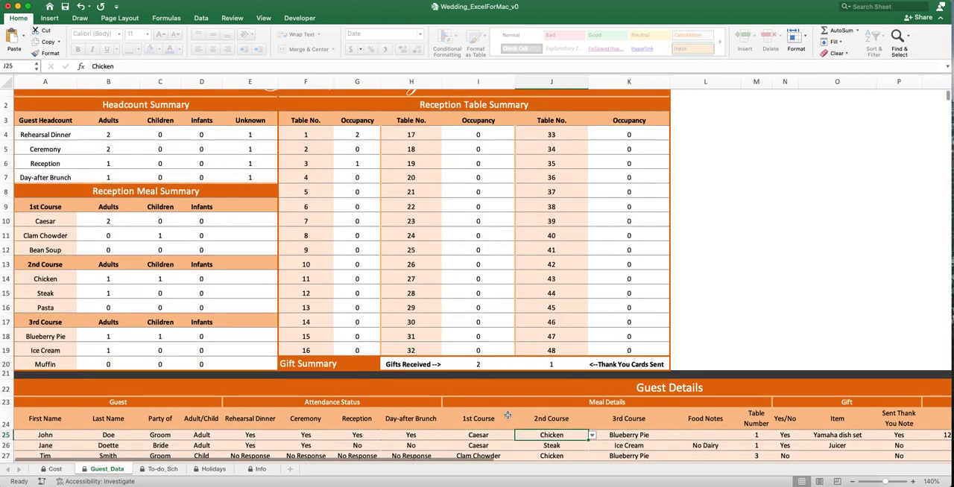
{"action": "left_click_drag", "start_coordinate": [35, 210], "coordinate": [230, 351]}
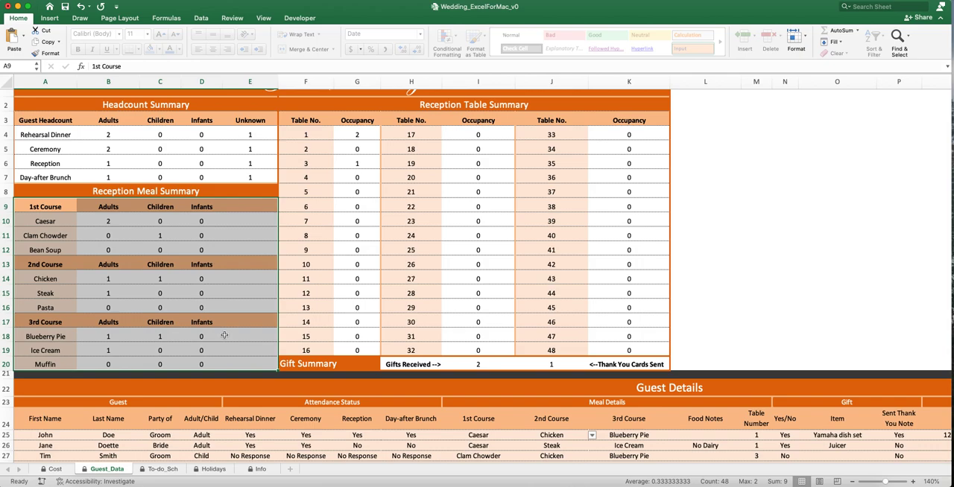
{"action": "left_click", "coordinate": [224, 336]}
- Switch the first guest's Adult/Child status to Child, and set it back to Adult
{"action": "left_click", "coordinate": [198, 436]}
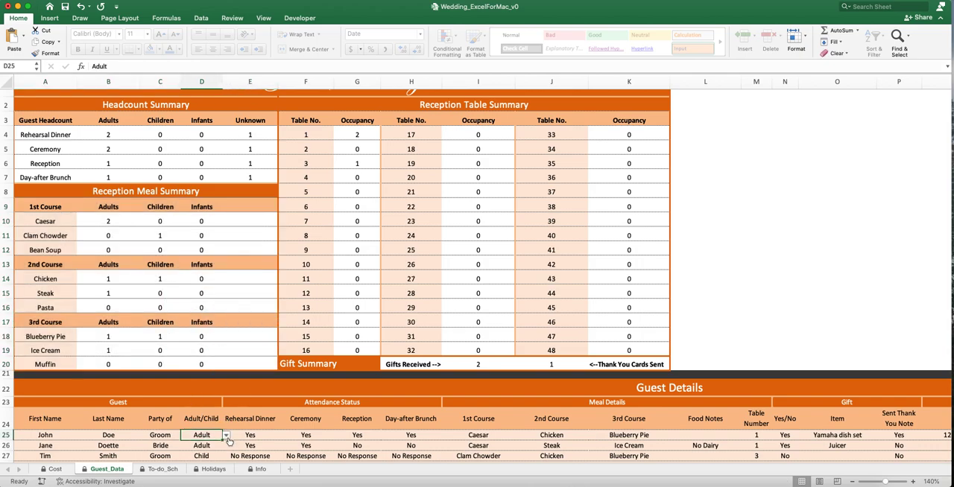
{"action": "left_click", "coordinate": [227, 437]}
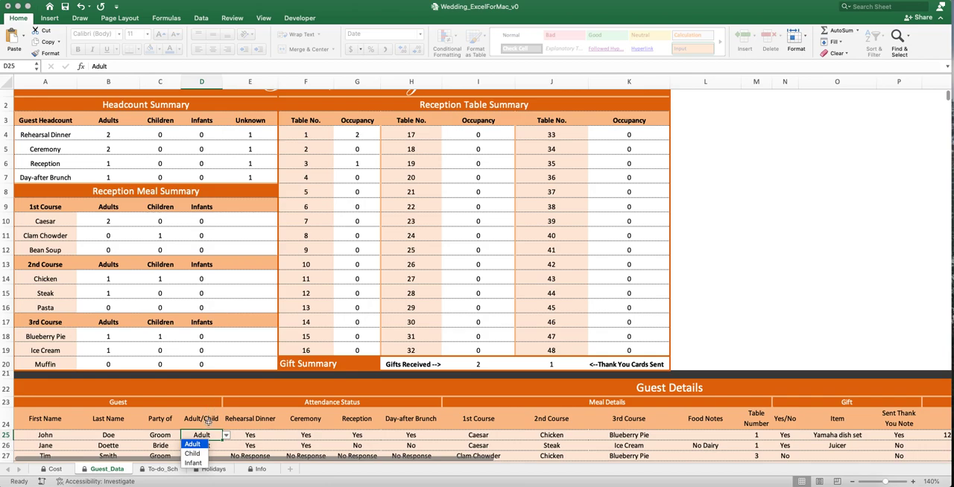
{"action": "left_click", "coordinate": [199, 453]}
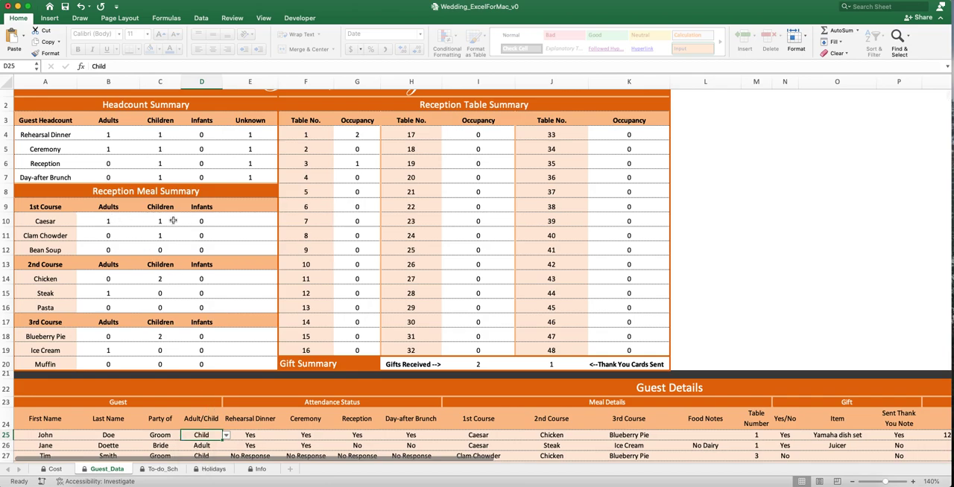
{"action": "left_click", "coordinate": [227, 437]}
{"action": "left_click", "coordinate": [194, 446]}
- Examine the whole Reception Meal Summary block and how the Guest Summary sits above the Guest Details table
{"action": "left_click_drag", "start_coordinate": [41, 185], "coordinate": [246, 366]}
{"action": "left_click", "coordinate": [237, 314]}
{"action": "scroll", "coordinate": [237, 314], "scroll_direction": "down", "scroll_amount": 5}
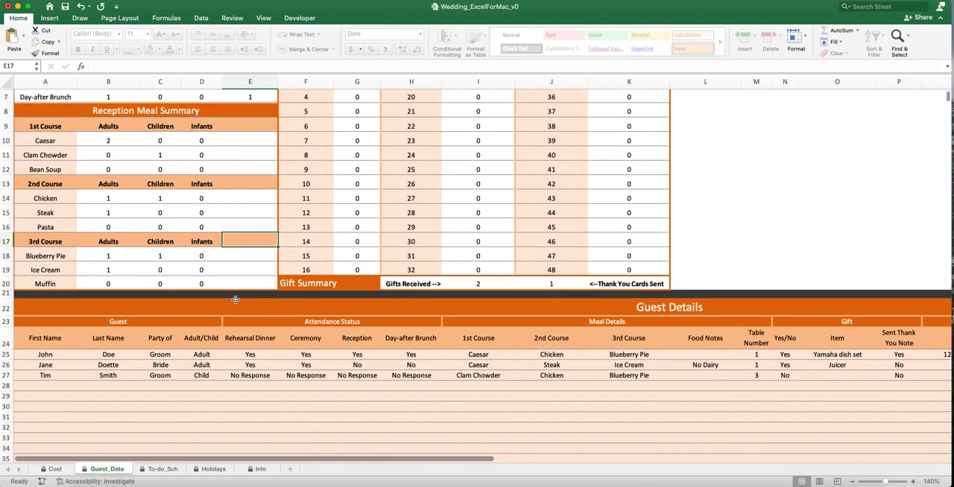
{"action": "scroll", "coordinate": [236, 300], "scroll_direction": "down", "scroll_amount": 1}
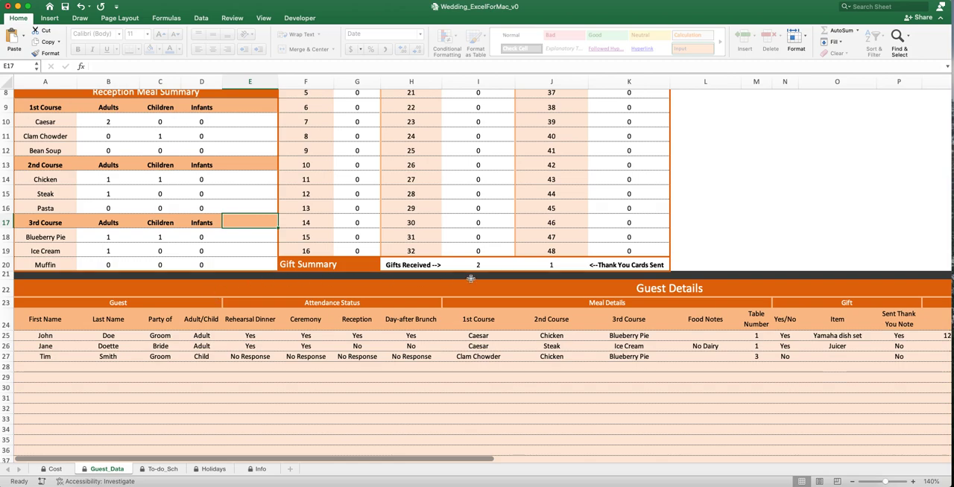
{"action": "scroll", "coordinate": [470, 280], "scroll_direction": "up", "scroll_amount": 5}
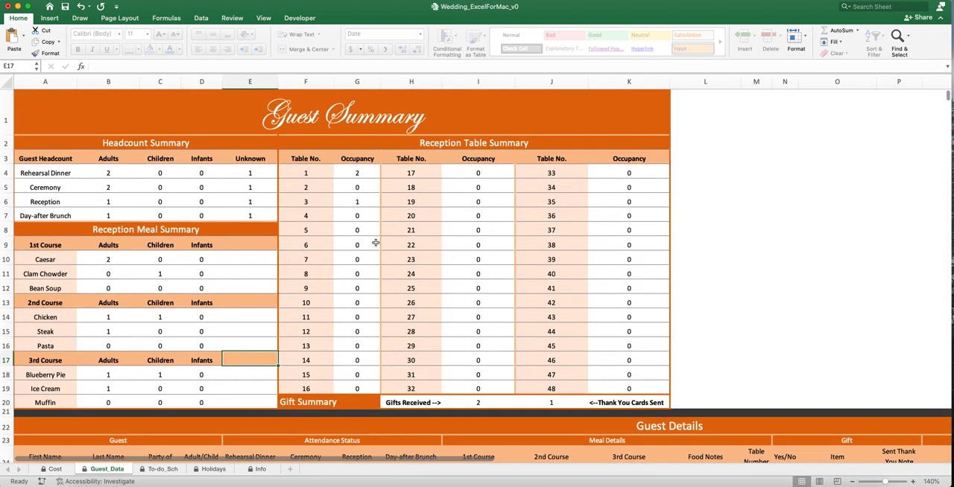
{"action": "scroll", "coordinate": [371, 244], "scroll_direction": "down", "scroll_amount": 2}
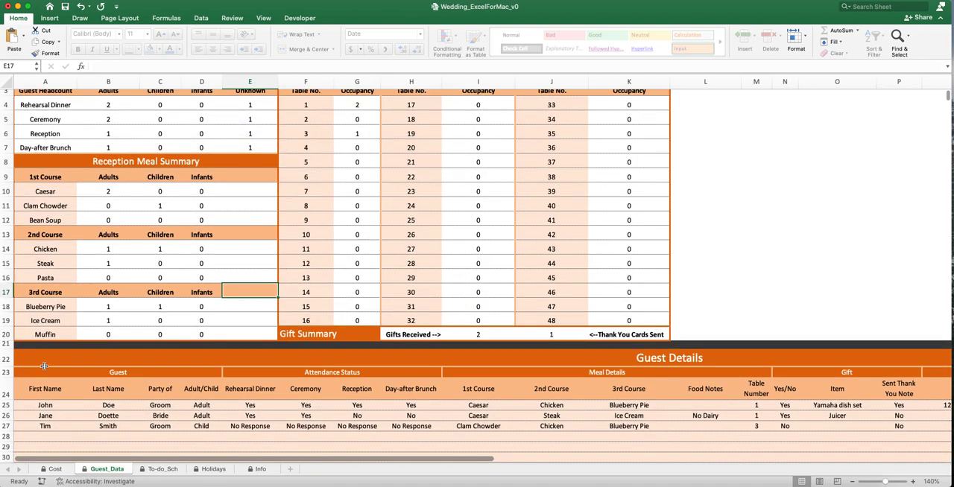
- Examine the first guest's name, Party of and Adult/Child fields in Guest Details, including the Adult/Child choices
{"action": "left_click", "coordinate": [45, 408]}
{"action": "scroll", "coordinate": [121, 348], "scroll_direction": "down", "scroll_amount": 2}
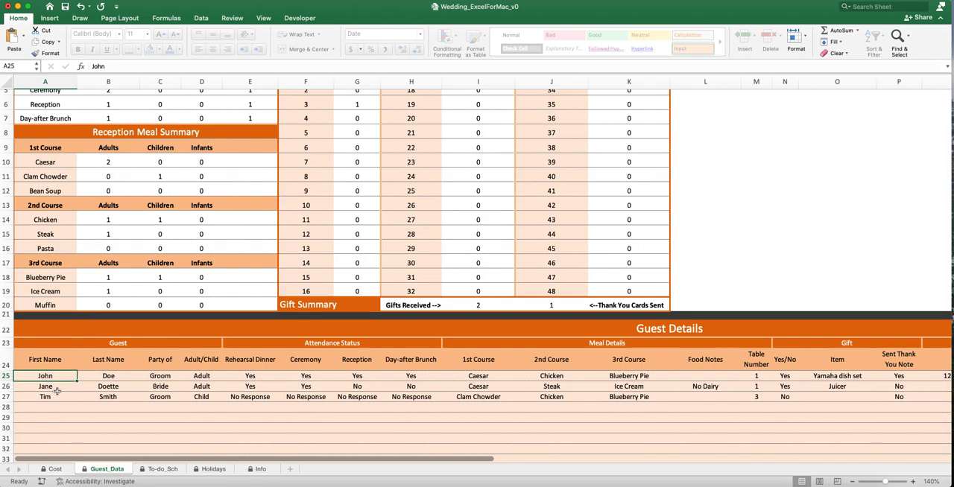
{"action": "scroll", "coordinate": [58, 370], "scroll_direction": "up", "scroll_amount": 5}
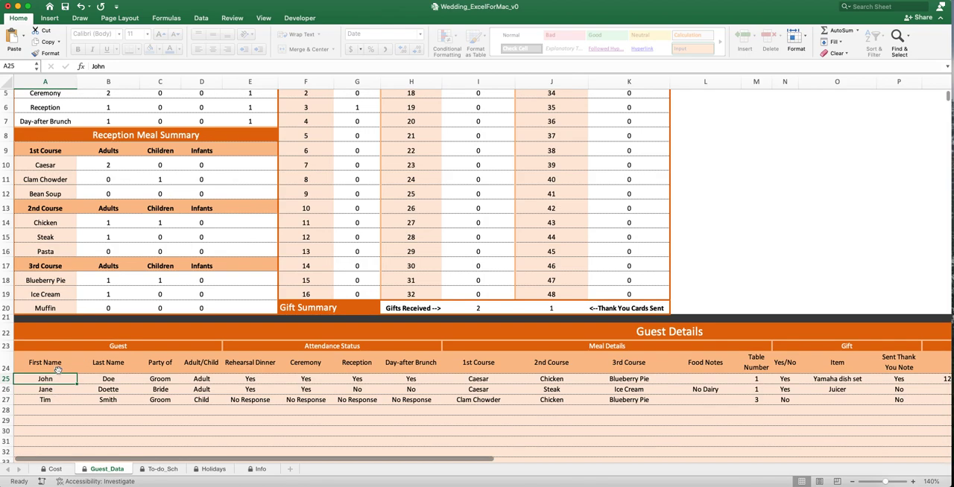
{"action": "scroll", "coordinate": [57, 370], "scroll_direction": "down", "scroll_amount": 4}
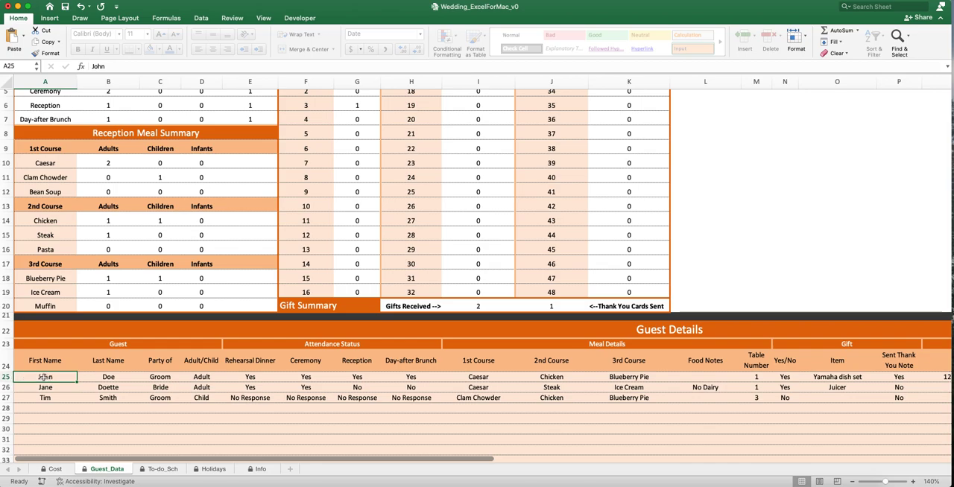
{"action": "left_click", "coordinate": [135, 377]}
{"action": "left_click", "coordinate": [173, 377]}
{"action": "left_click", "coordinate": [186, 378]}
{"action": "key", "text": "Escape"}
{"action": "left_click", "coordinate": [205, 377]}
{"action": "left_click", "coordinate": [226, 379]}
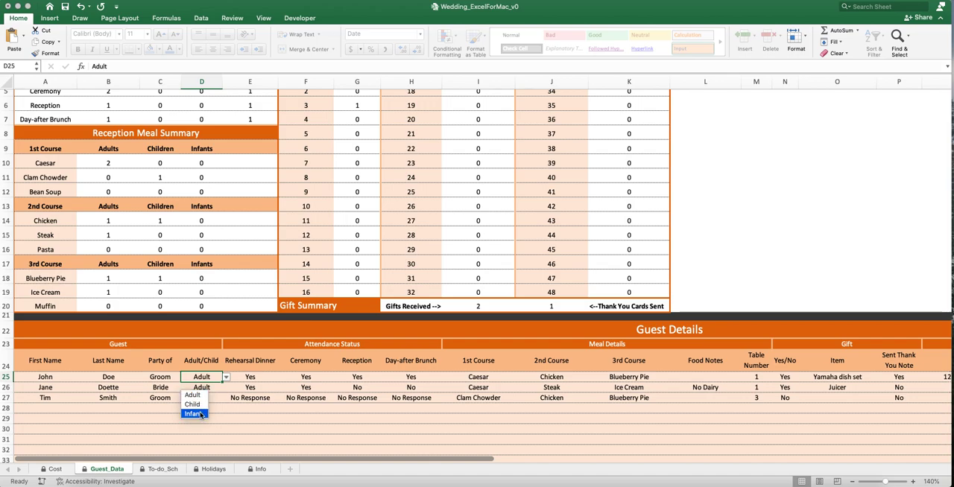
{"action": "key", "text": "Escape"}
- Check the first guest's Attendance Status choices for Rehearsal Dinner, Ceremony, Reception and Day-after Brunch
{"action": "left_click", "coordinate": [248, 378]}
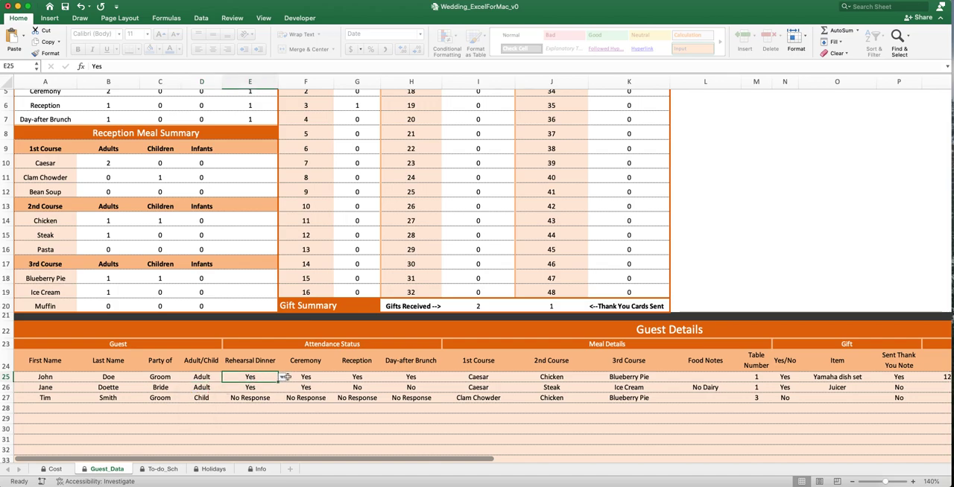
{"action": "left_click", "coordinate": [281, 380]}
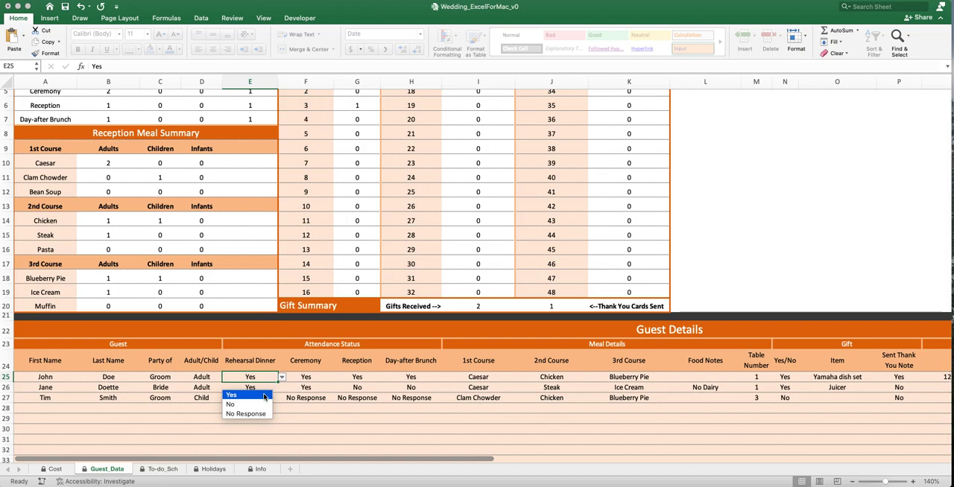
{"action": "key", "text": "Escape"}
{"action": "left_click", "coordinate": [305, 379]}
{"action": "left_click", "coordinate": [337, 378]}
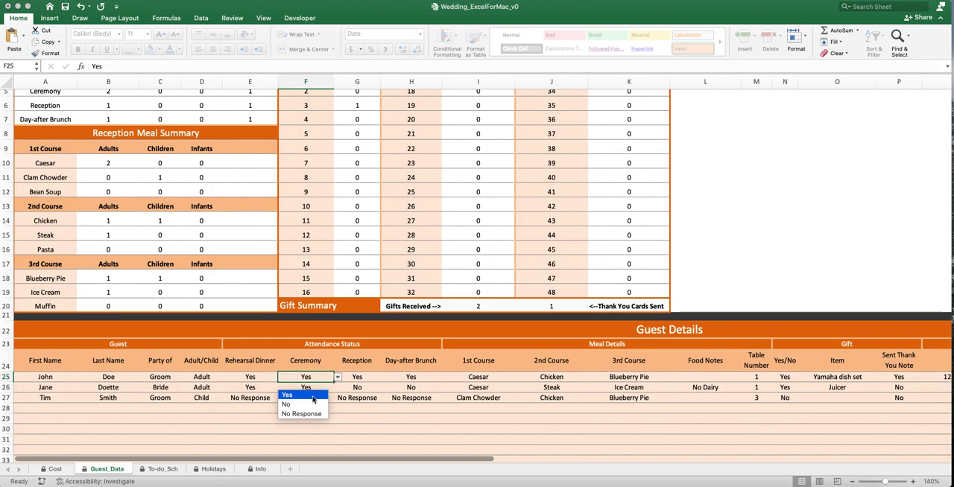
{"action": "left_click", "coordinate": [372, 378]}
{"action": "left_click", "coordinate": [374, 378]}
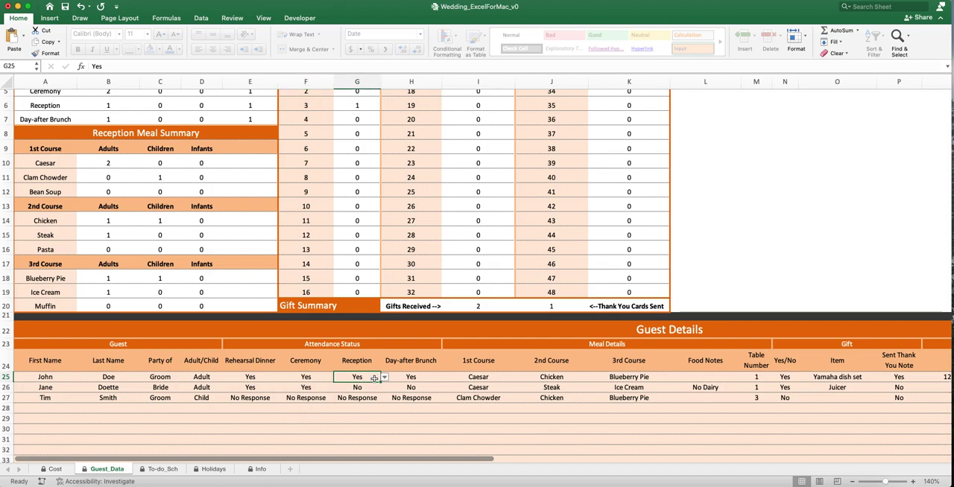
{"action": "left_click", "coordinate": [384, 378]}
{"action": "left_click", "coordinate": [404, 380]}
{"action": "left_click", "coordinate": [431, 377]}
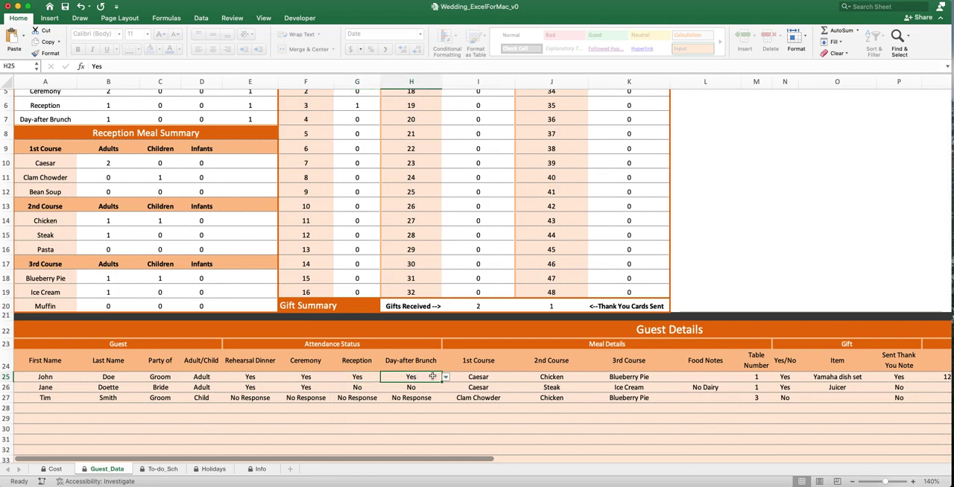
{"action": "left_click", "coordinate": [446, 378]}
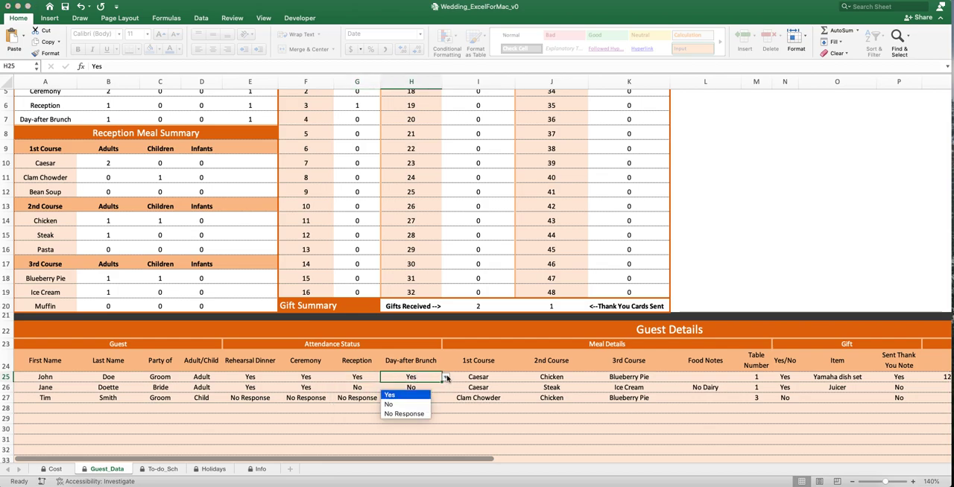
- Check the first guest's Meal Details choices for the 1st, 2nd and 3rd Course
{"action": "left_click", "coordinate": [489, 381]}
{"action": "left_click", "coordinate": [492, 378]}
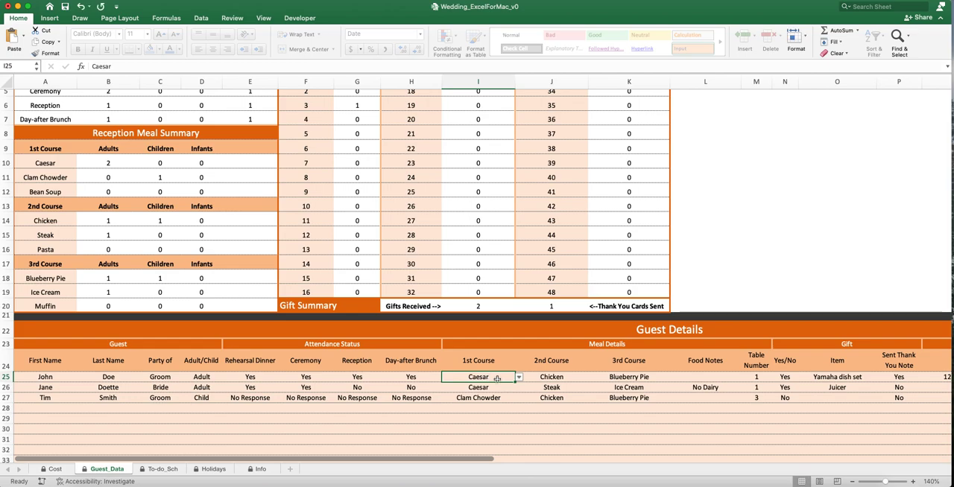
{"action": "left_click", "coordinate": [519, 379]}
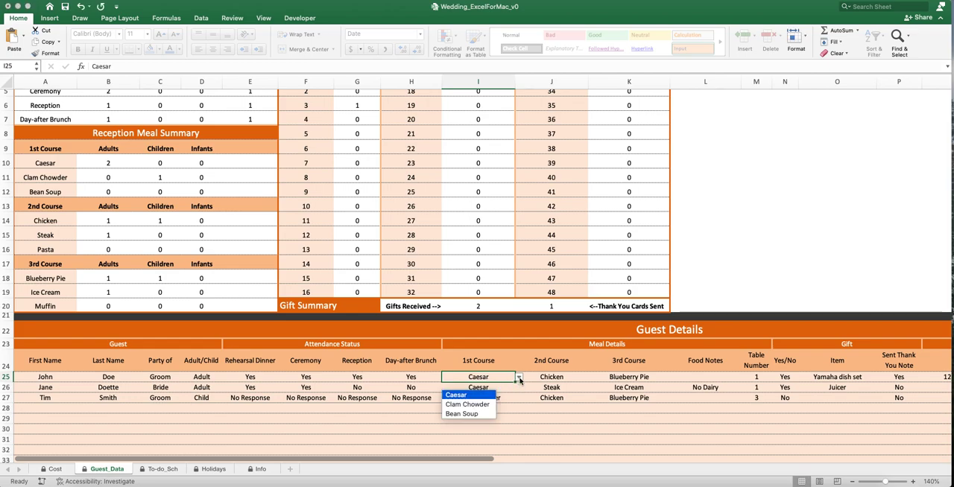
{"action": "left_click", "coordinate": [492, 404]}
{"action": "left_click", "coordinate": [551, 378]}
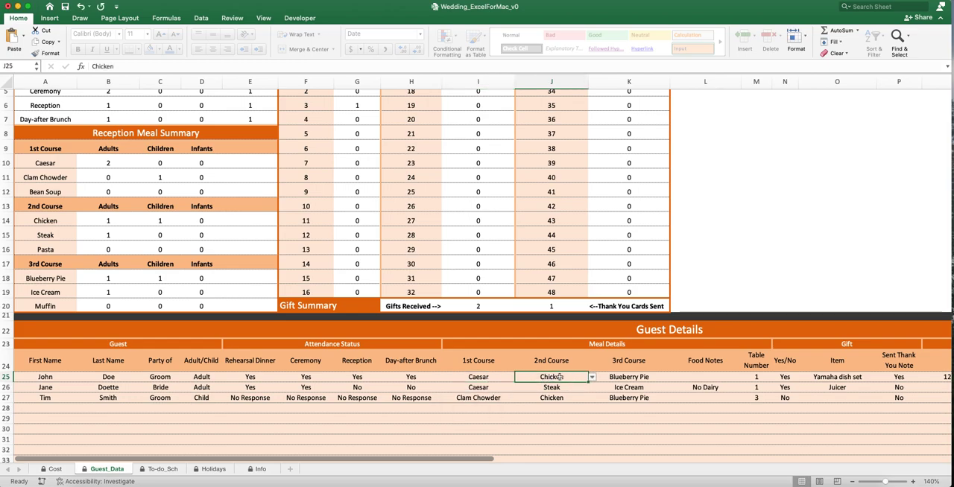
{"action": "left_click", "coordinate": [592, 378]}
{"action": "left_click", "coordinate": [634, 378]}
{"action": "left_click", "coordinate": [635, 379]}
{"action": "left_click", "coordinate": [674, 377]}
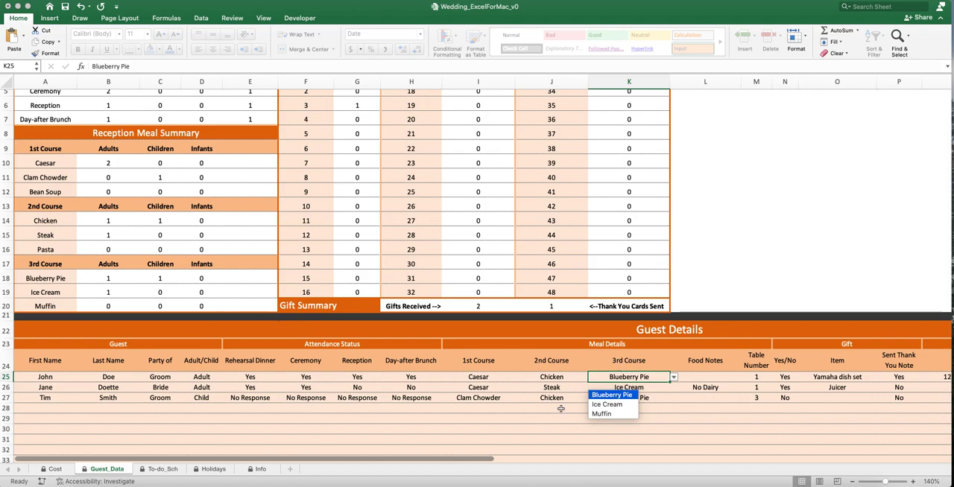
- Examine the Food Notes fields of the first and second guests in Meal Details
{"action": "left_click", "coordinate": [705, 379]}
{"action": "left_click", "coordinate": [713, 378]}
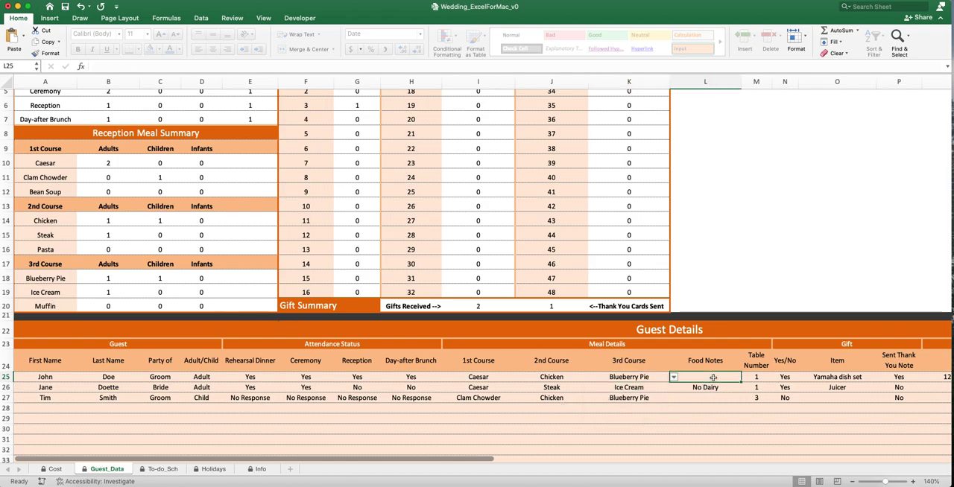
{"action": "left_click", "coordinate": [706, 387]}
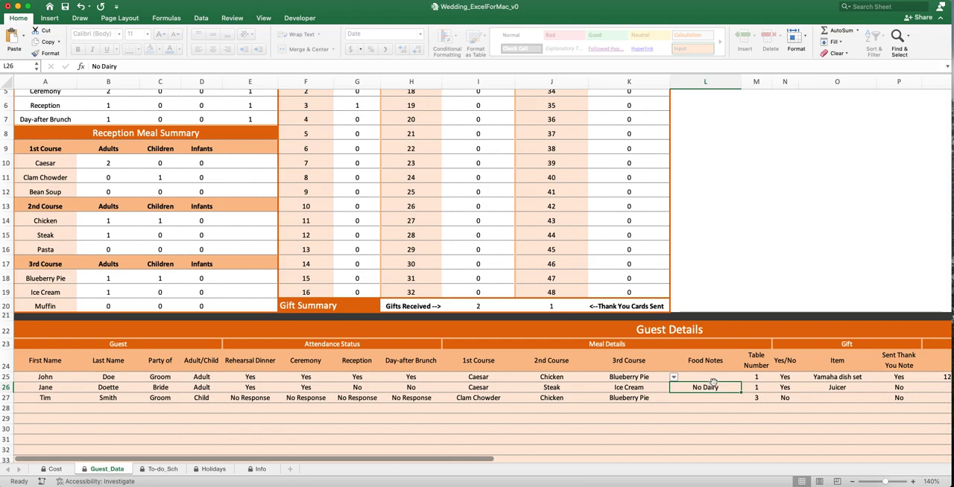
- Set the first guest's Table Number to 2, and set it back to 1, comparing with the Reception Table Summary
{"action": "left_click", "coordinate": [756, 376]}
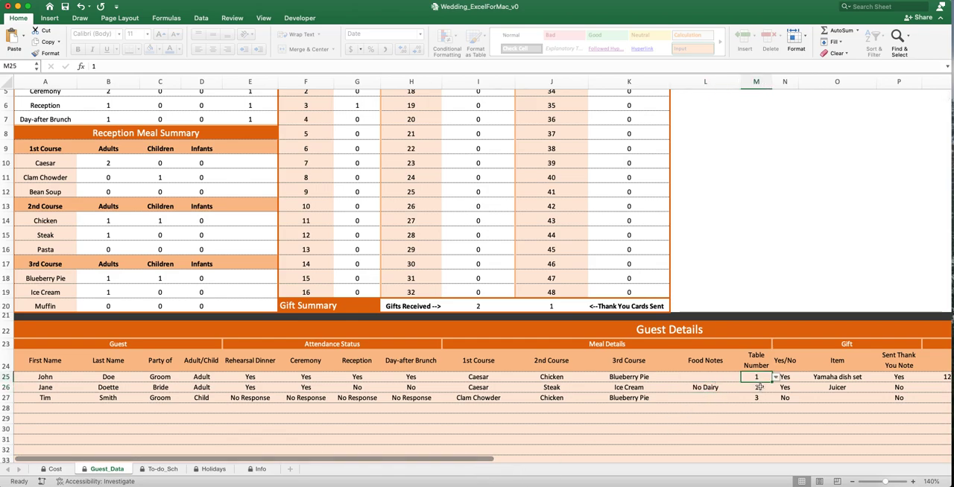
{"action": "scroll", "coordinate": [749, 386], "scroll_direction": "up", "scroll_amount": 4}
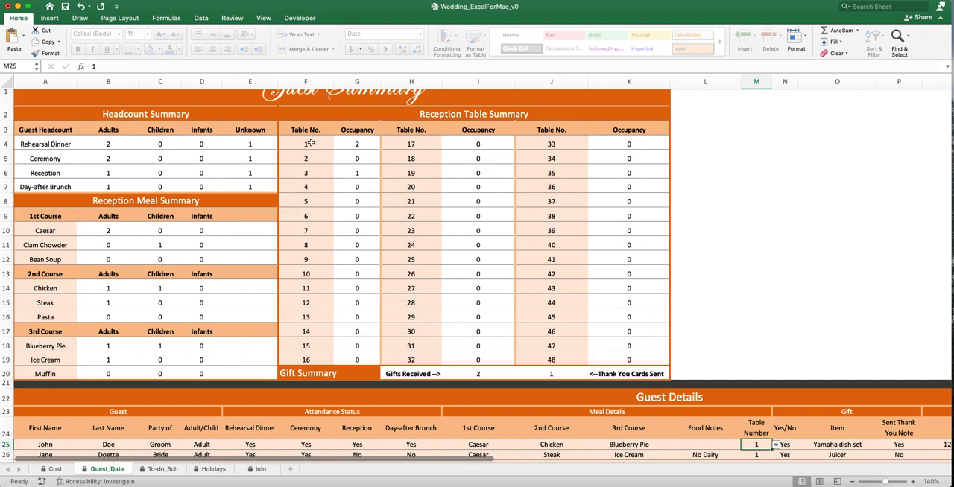
{"action": "scroll", "coordinate": [743, 337], "scroll_direction": "down", "scroll_amount": 1}
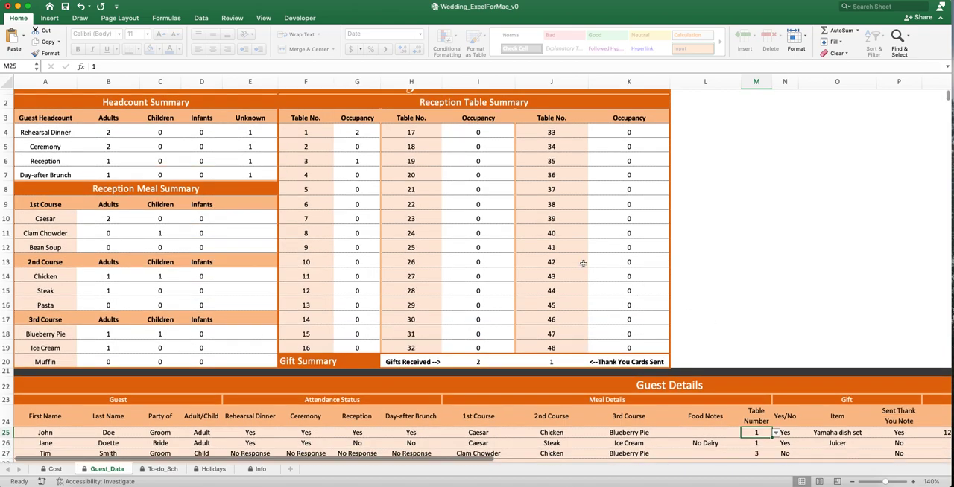
{"action": "left_click", "coordinate": [776, 434]}
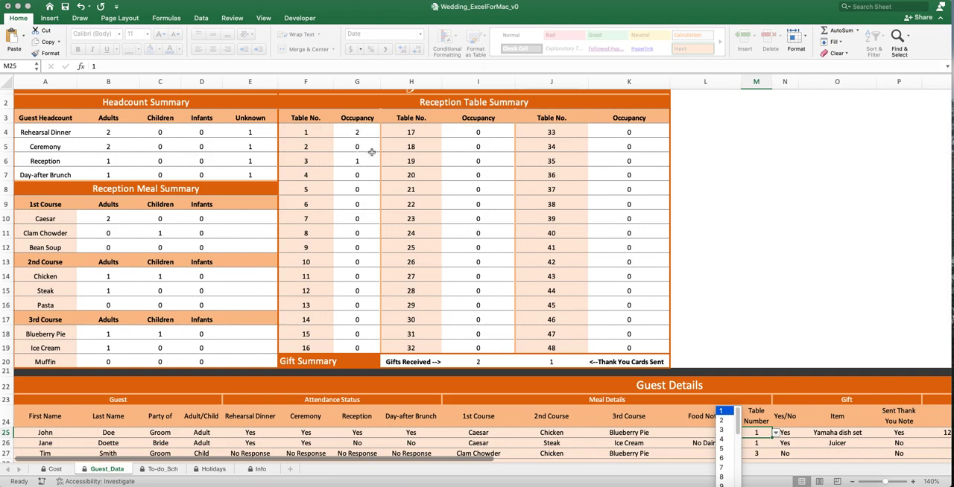
{"action": "left_click", "coordinate": [722, 420]}
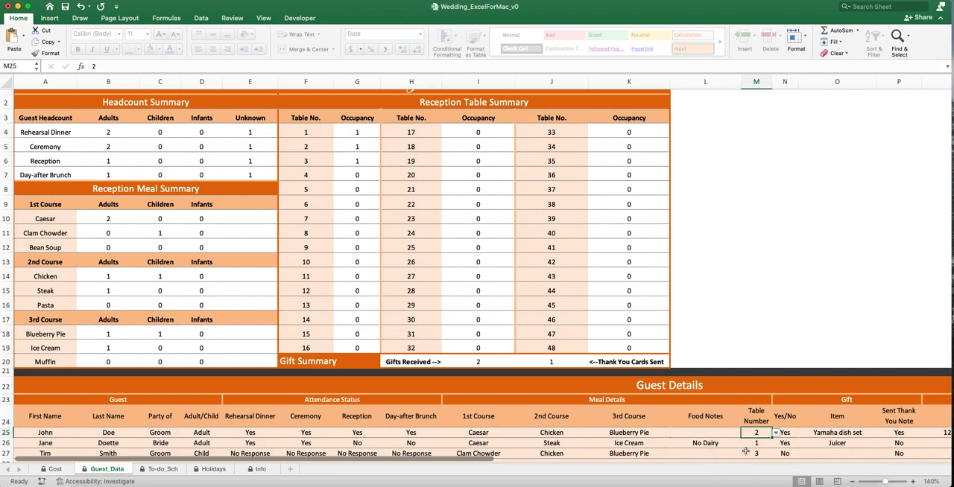
{"action": "left_click", "coordinate": [774, 436]}
{"action": "left_click", "coordinate": [727, 418]}
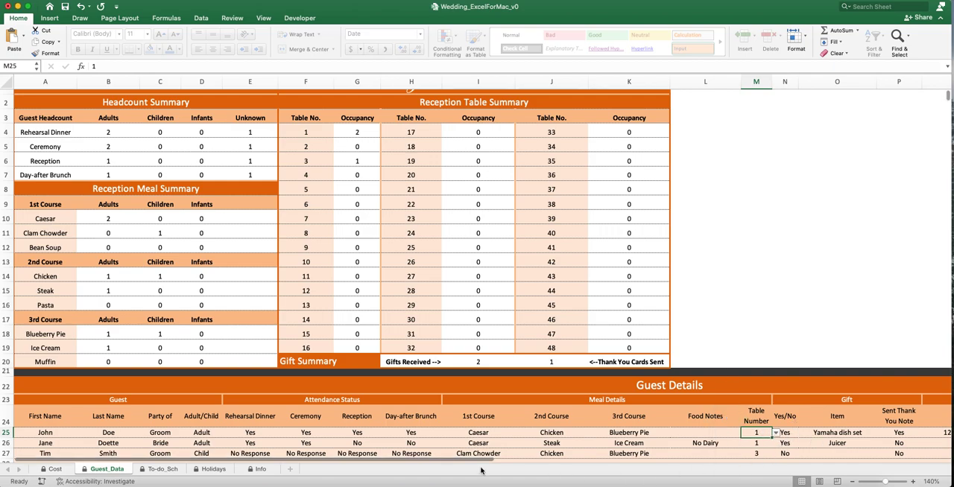
- Examine the first guest's Gift fields: Yes/No, Item and Sent Thank You Note
{"action": "left_click_drag", "start_coordinate": [477, 465], "coordinate": [523, 463]}
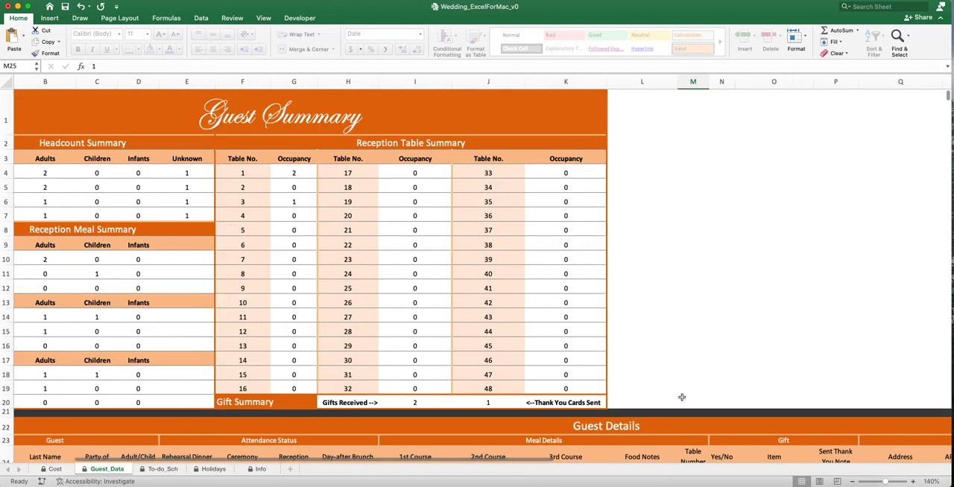
{"action": "scroll", "coordinate": [678, 399], "scroll_direction": "down", "scroll_amount": 4}
{"action": "left_click_drag", "start_coordinate": [517, 459], "coordinate": [709, 461]}
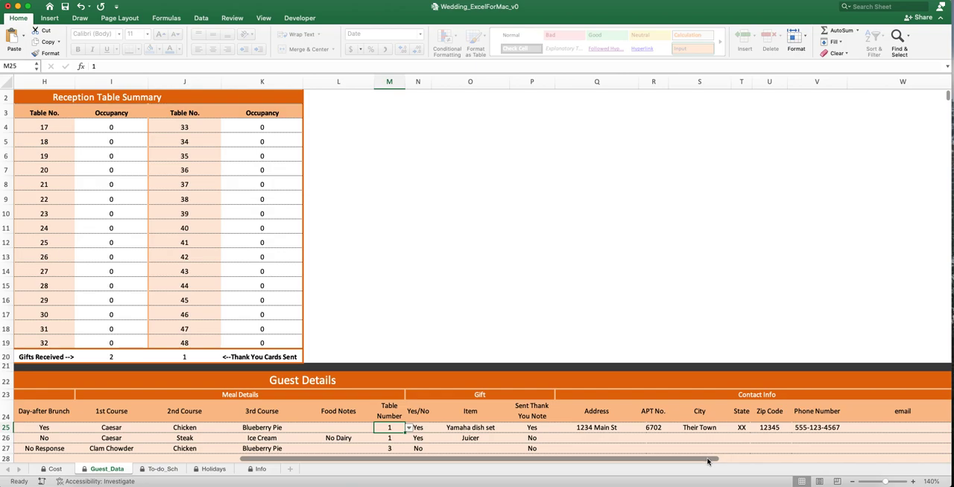
{"action": "scroll", "coordinate": [548, 369], "scroll_direction": "down", "scroll_amount": 3}
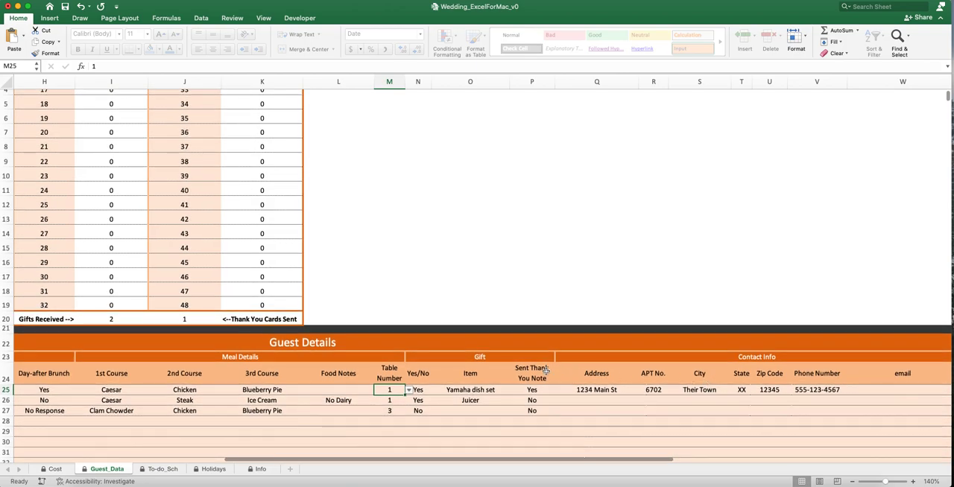
{"action": "left_click", "coordinate": [422, 390]}
{"action": "left_click", "coordinate": [435, 391]}
{"action": "key", "text": "Escape"}
{"action": "left_click", "coordinate": [469, 392]}
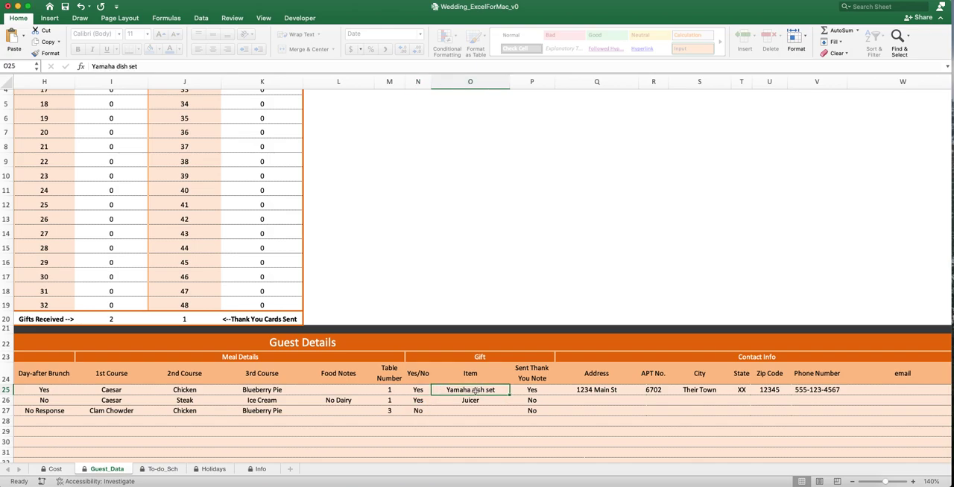
{"action": "left_click", "coordinate": [536, 389]}
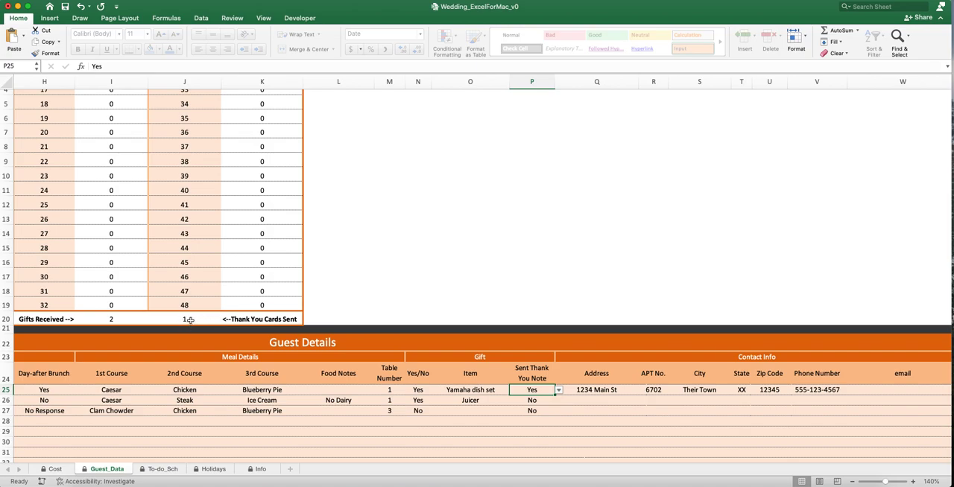
- Examine the first guest's Contact Info fields from Address through email, and return to the Guest Summary
{"action": "left_click", "coordinate": [585, 390]}
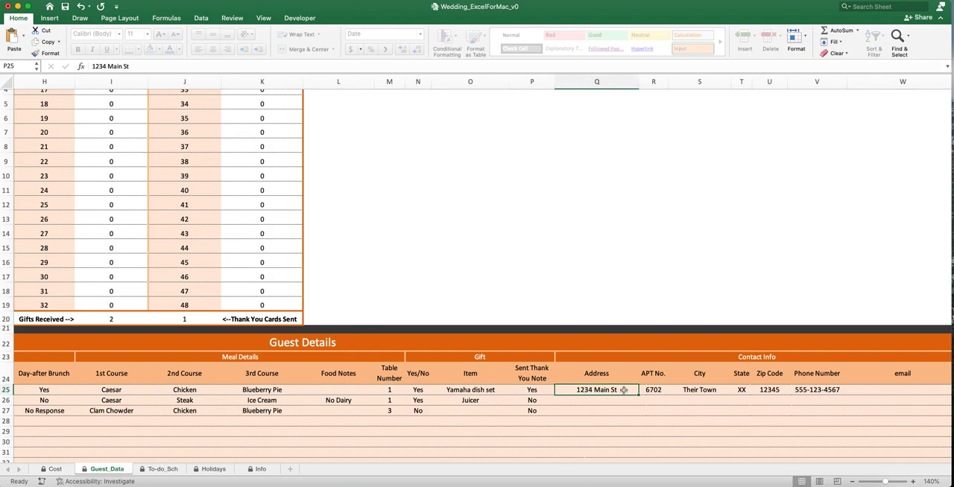
{"action": "left_click_drag", "start_coordinate": [639, 389], "coordinate": [863, 389]}
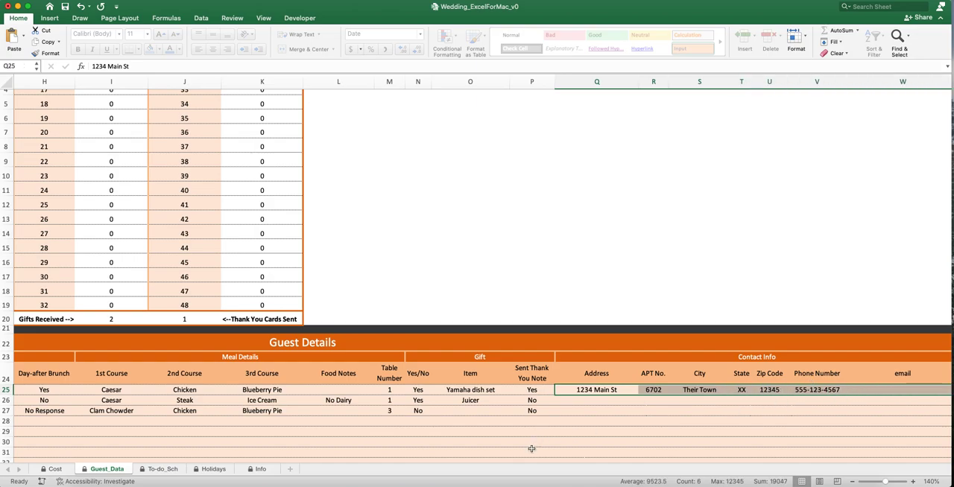
{"action": "left_click", "coordinate": [769, 422]}
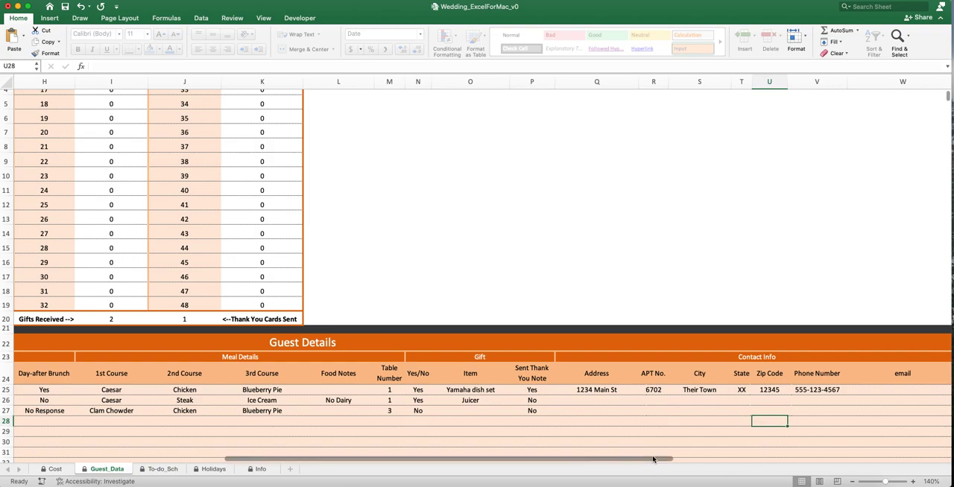
{"action": "left_click_drag", "start_coordinate": [668, 460], "coordinate": [425, 456]}
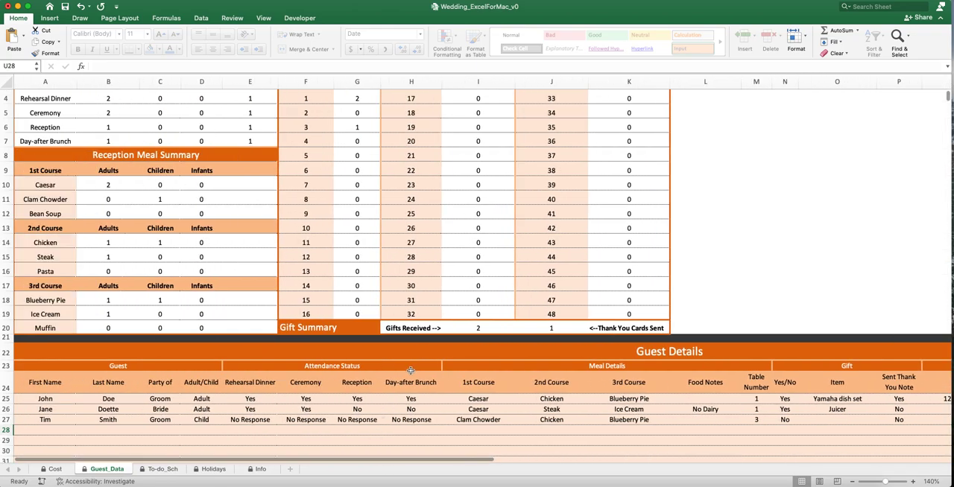
{"action": "scroll", "coordinate": [406, 370], "scroll_direction": "up", "scroll_amount": 5}
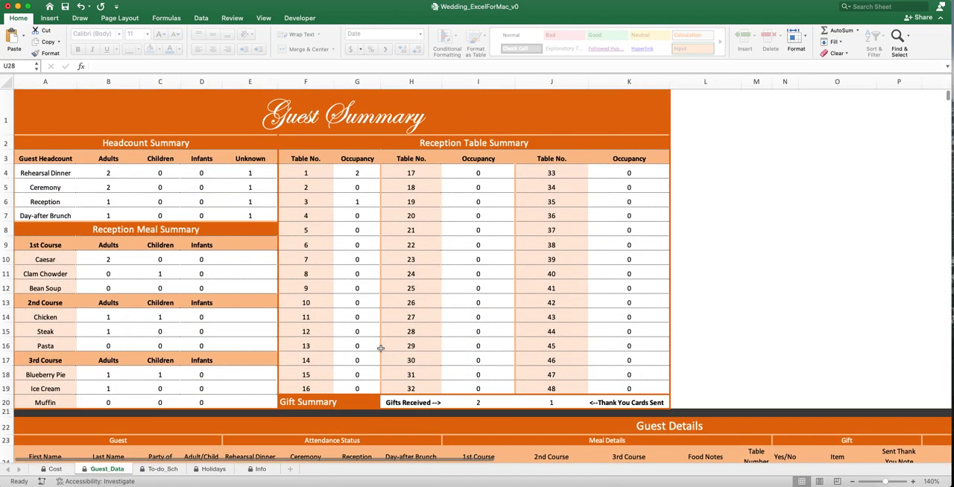
- Open the To-do_Sch sheet and examine its Actual Wedding Date and the choices for Workdays per Week
{"action": "left_click", "coordinate": [161, 469]}
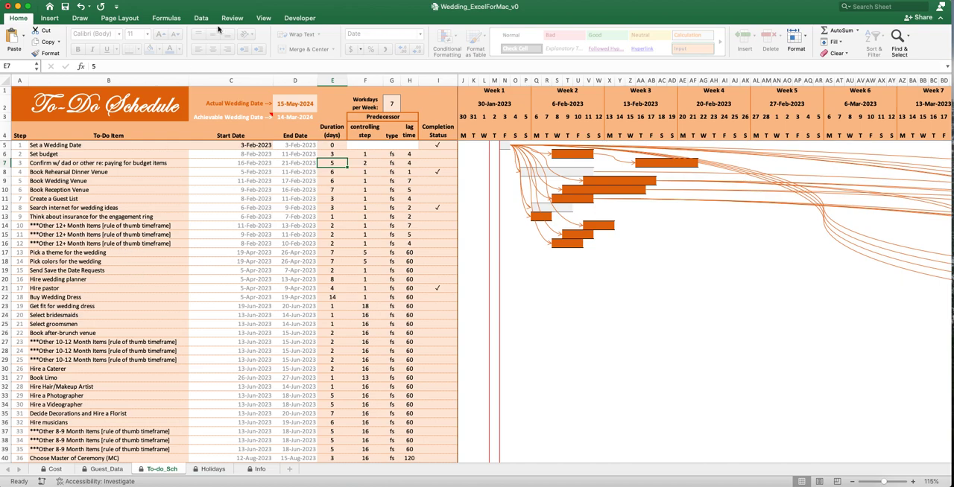
{"action": "left_click", "coordinate": [296, 104]}
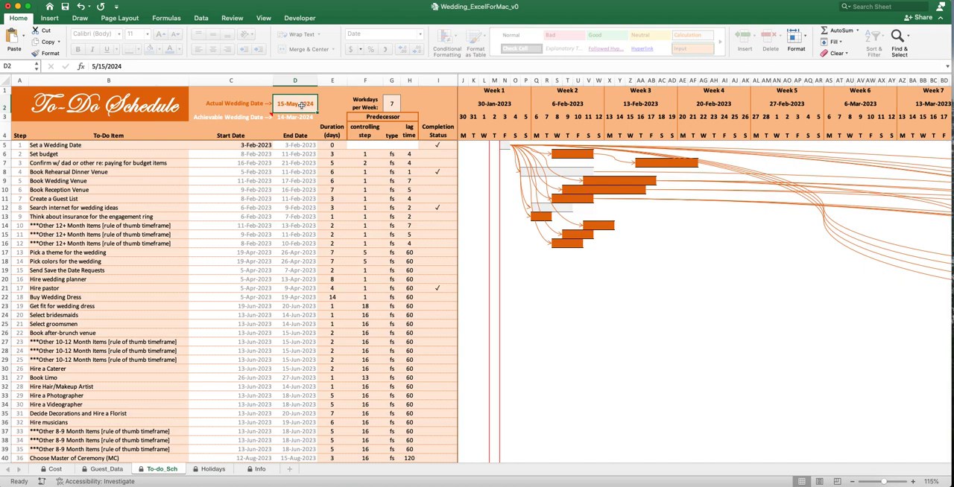
{"action": "left_click", "coordinate": [392, 106]}
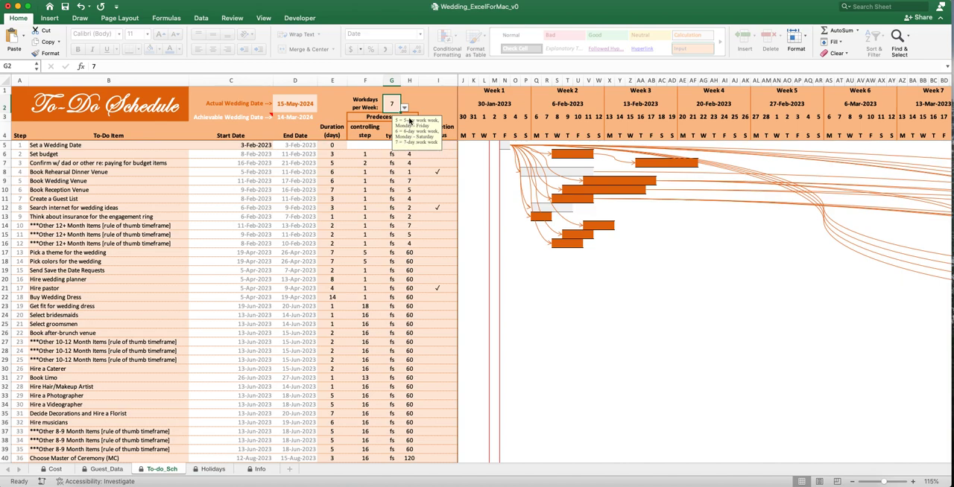
{"action": "left_click", "coordinate": [405, 109]}
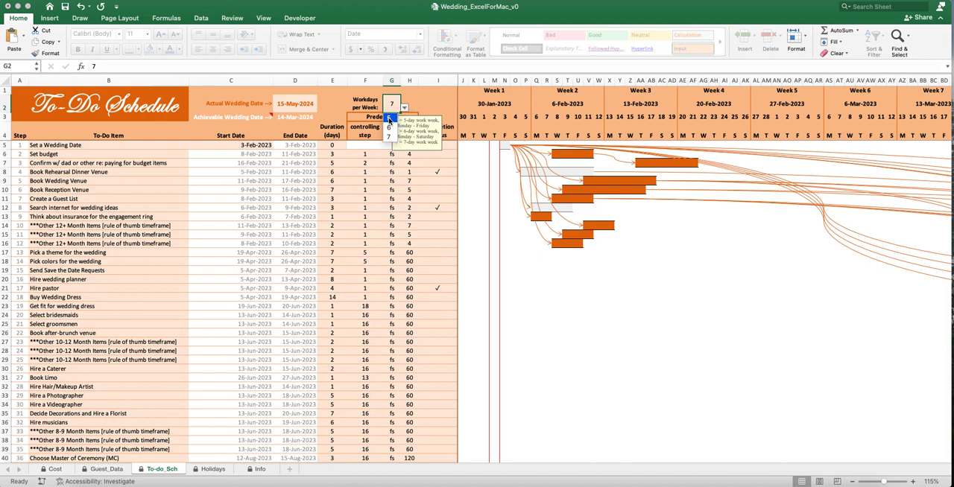
{"action": "left_click", "coordinate": [406, 110]}
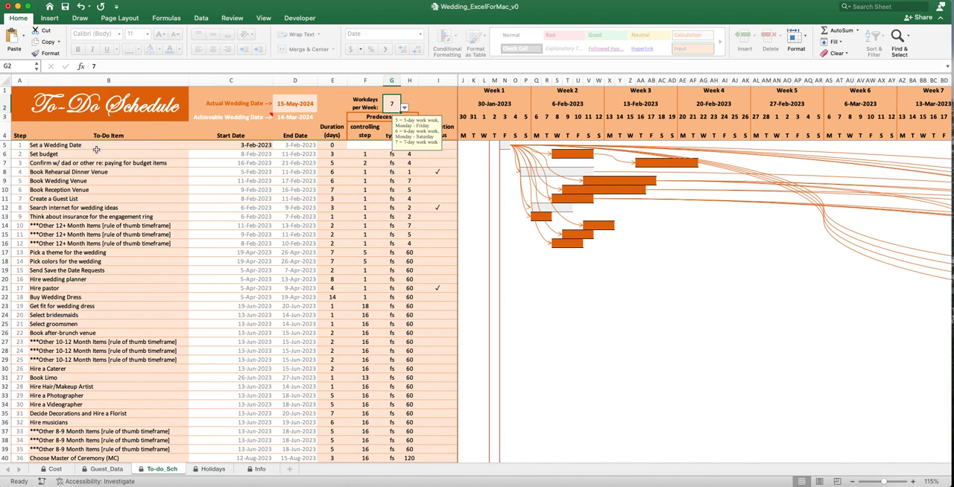
- Examine the list of tasks in the To-Do Item column of the schedule
{"action": "left_click_drag", "start_coordinate": [95, 146], "coordinate": [104, 457]}
{"action": "left_click", "coordinate": [87, 277]}
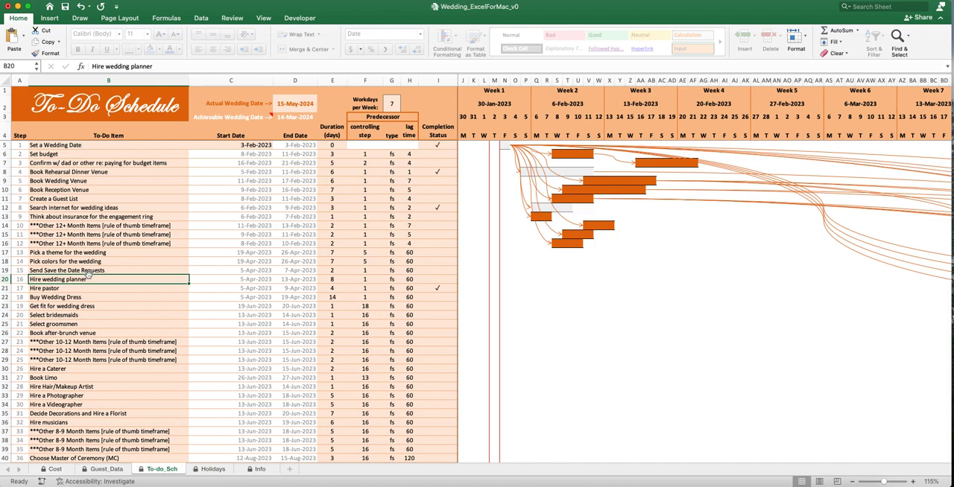
{"action": "left_click_drag", "start_coordinate": [73, 153], "coordinate": [94, 432]}
{"action": "left_click", "coordinate": [94, 361]}
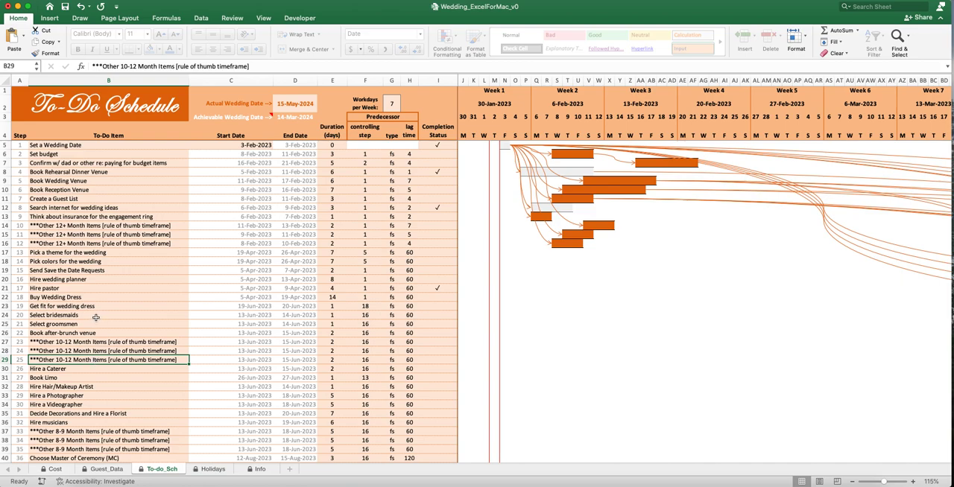
- Examine the Set a Wedding Date task and its Start Date alongside the Actual Wedding Date
{"action": "left_click", "coordinate": [87, 145]}
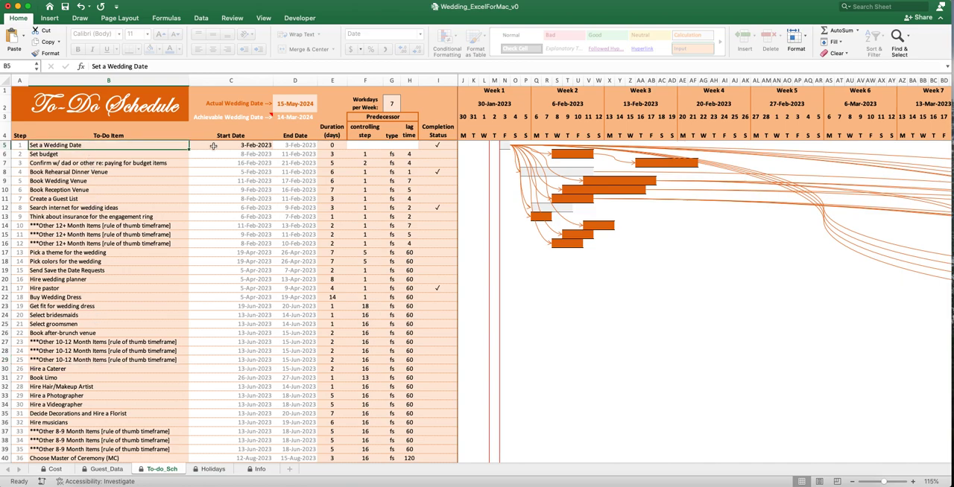
{"action": "left_click", "coordinate": [213, 146]}
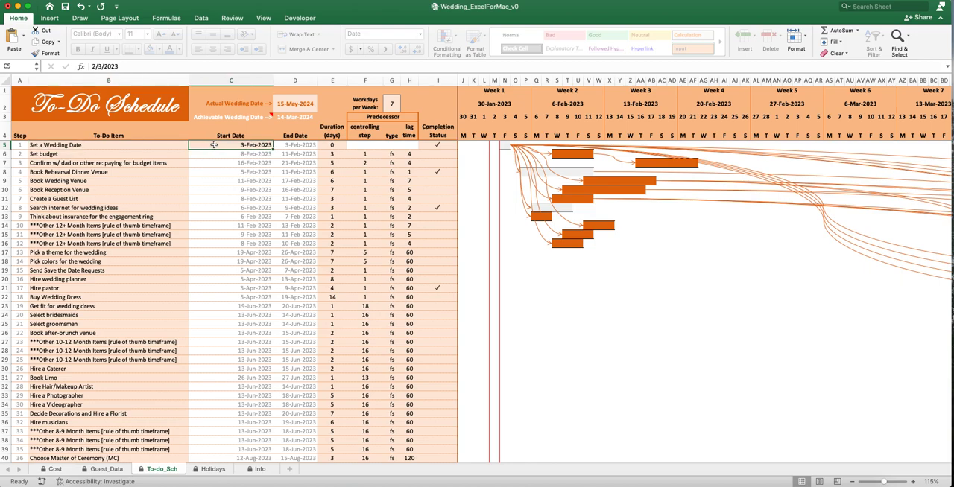
{"action": "left_click", "coordinate": [298, 107]}
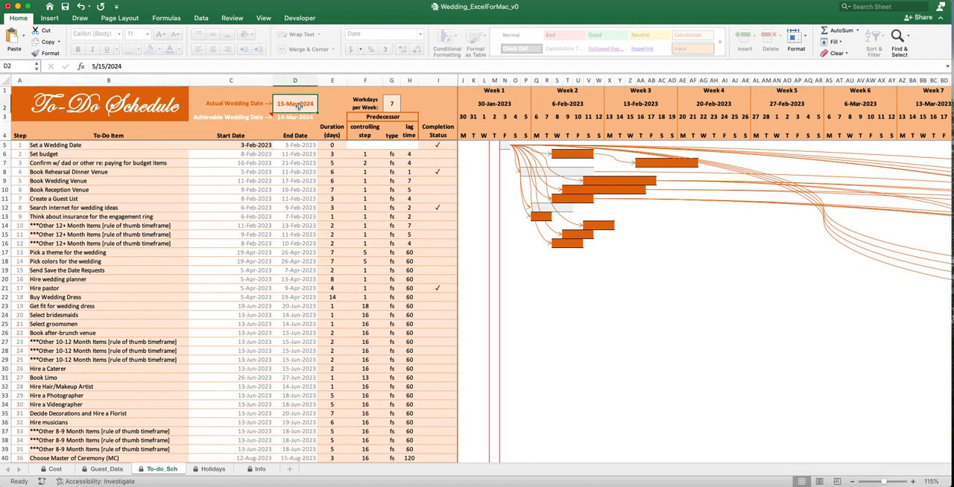
{"action": "left_click", "coordinate": [252, 145]}
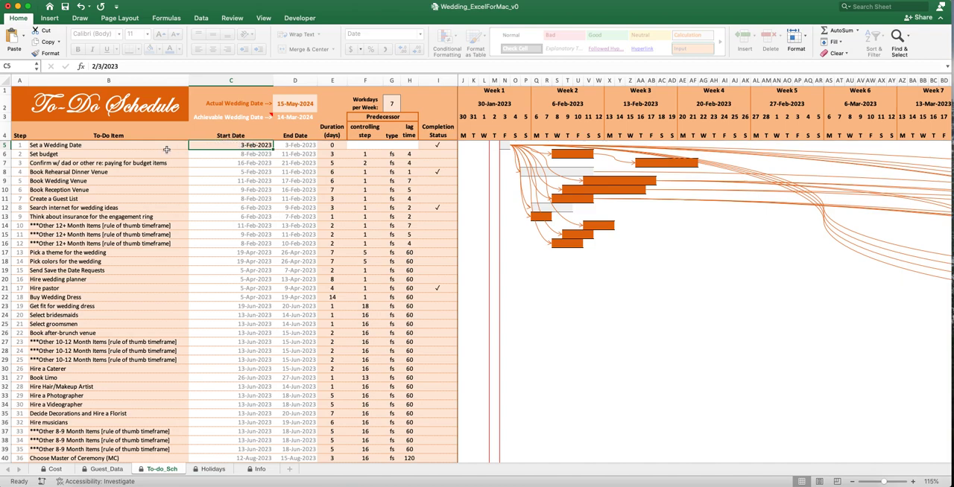
{"action": "left_click", "coordinate": [111, 145]}
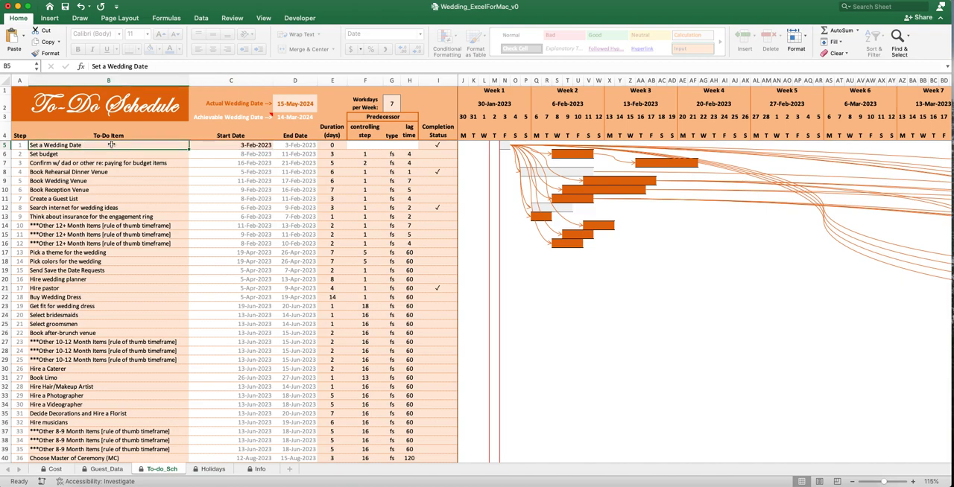
{"action": "left_click", "coordinate": [225, 145]}
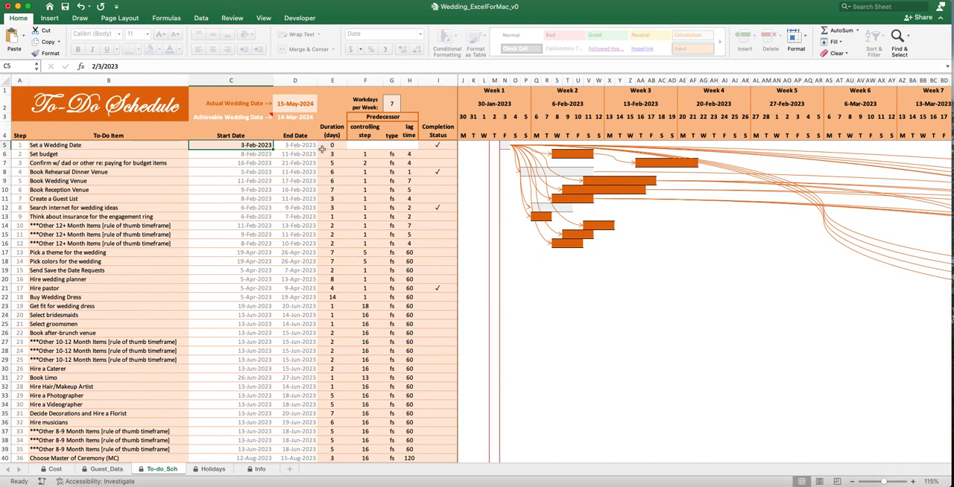
- Examine the Set a Wedding Date task together with its Start Date and Duration
{"action": "left_click", "coordinate": [153, 144]}
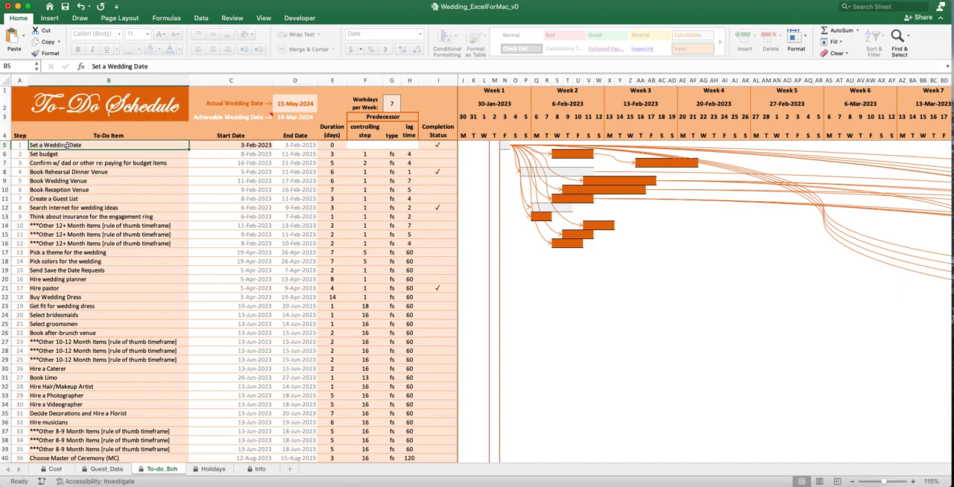
{"action": "left_click_drag", "start_coordinate": [118, 145], "coordinate": [217, 146]}
{"action": "left_click", "coordinate": [333, 145]}
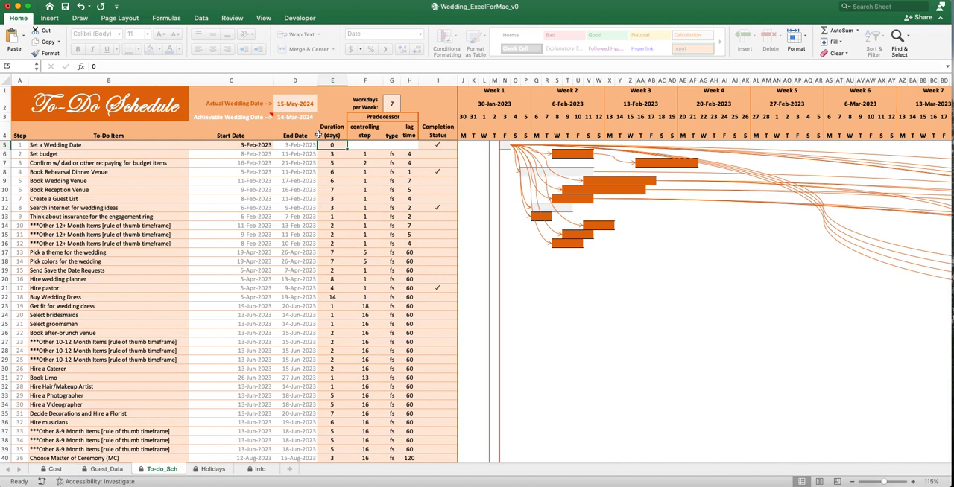
- Clear the Completion Status check mark of the Set a Wedding Date task, and set it again
{"action": "left_click", "coordinate": [445, 145]}
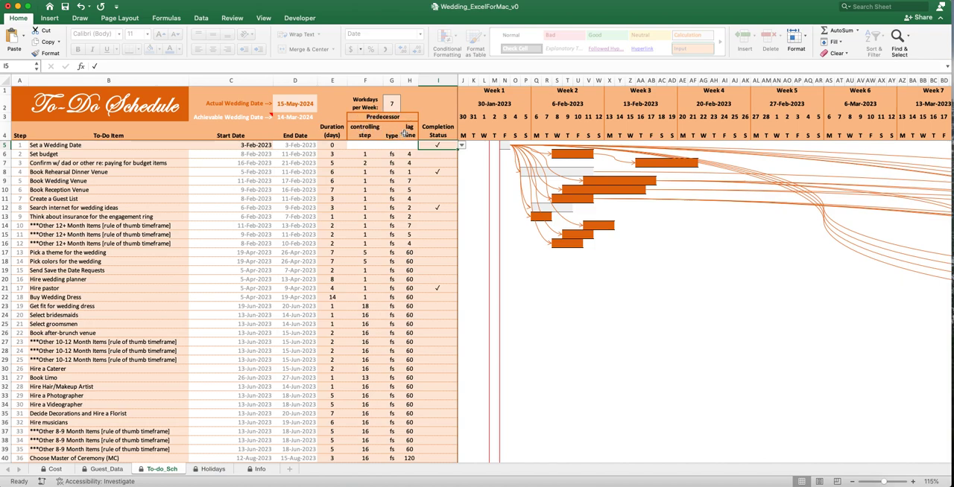
{"action": "left_click", "coordinate": [462, 146]}
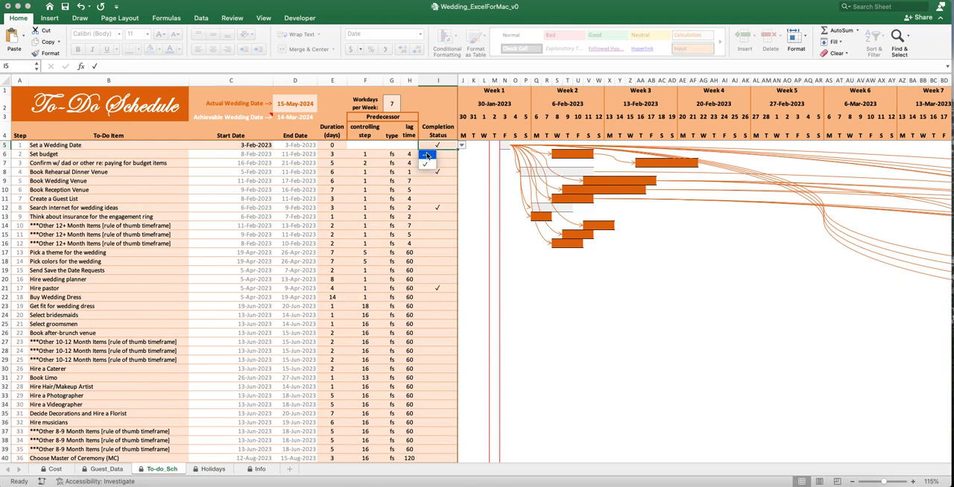
{"action": "left_click", "coordinate": [427, 155]}
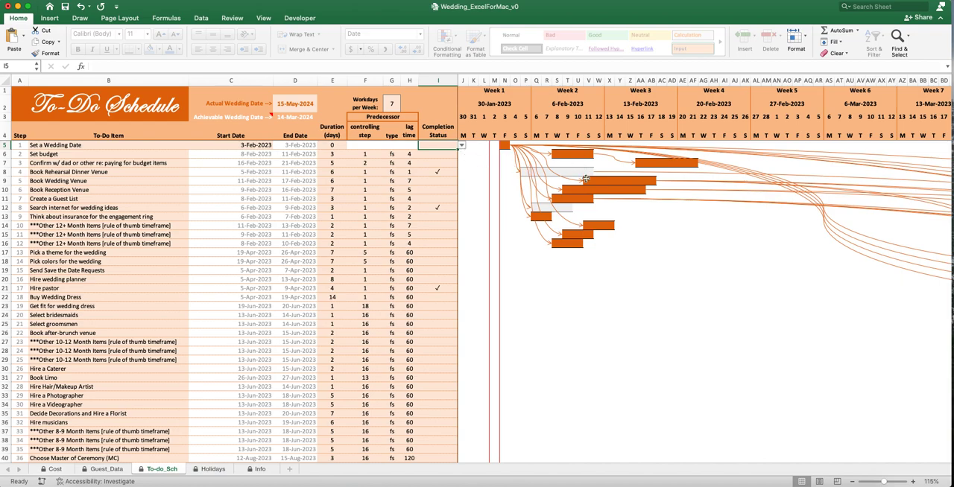
{"action": "left_click", "coordinate": [463, 146]}
{"action": "left_click", "coordinate": [430, 164]}
{"action": "left_click", "coordinate": [433, 153]}
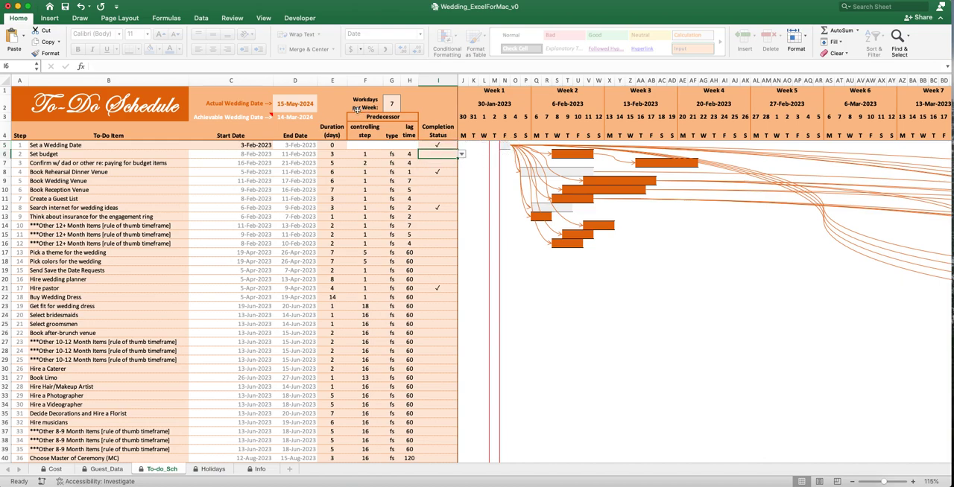
- Check the Actual Wedding Date and set the Start Date of the Set a Wedding Date task to 2/1/2023
{"action": "left_click", "coordinate": [282, 105]}
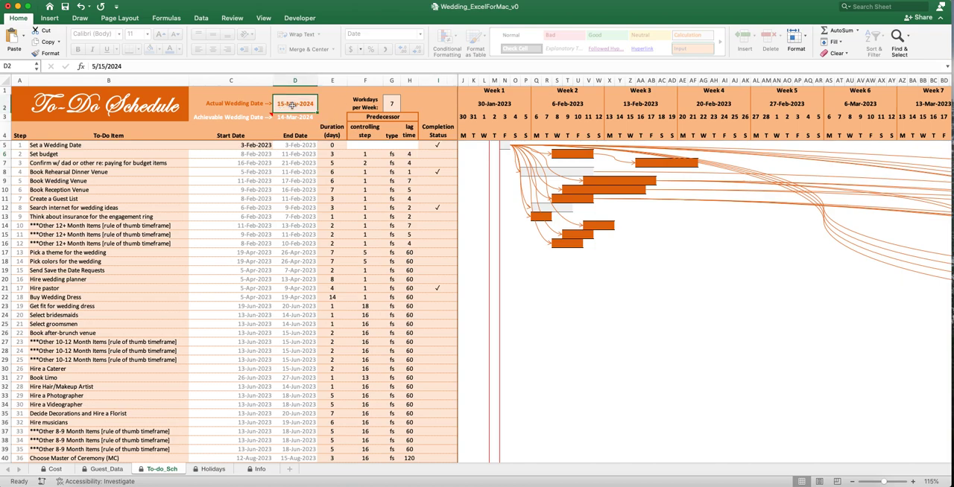
{"action": "left_click", "coordinate": [247, 146]}
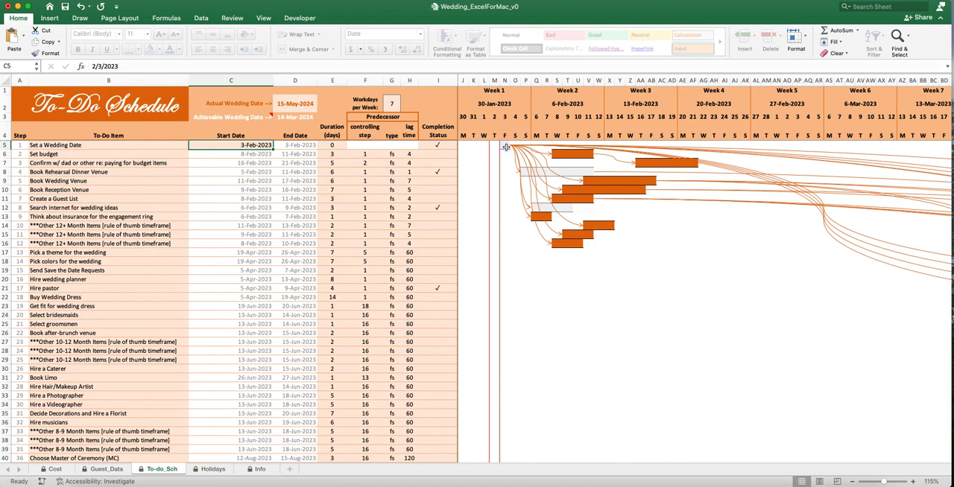
{"action": "double_click", "coordinate": [251, 145]}
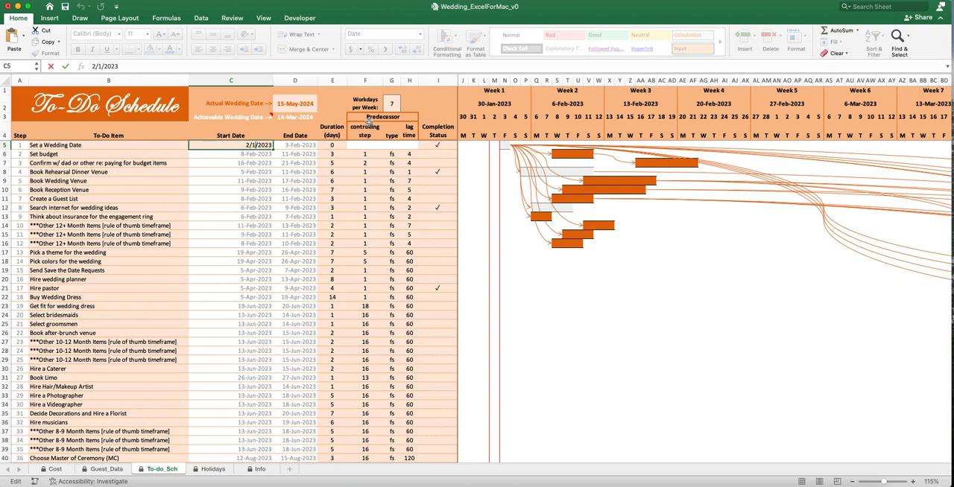
{"action": "key", "text": "Return"}
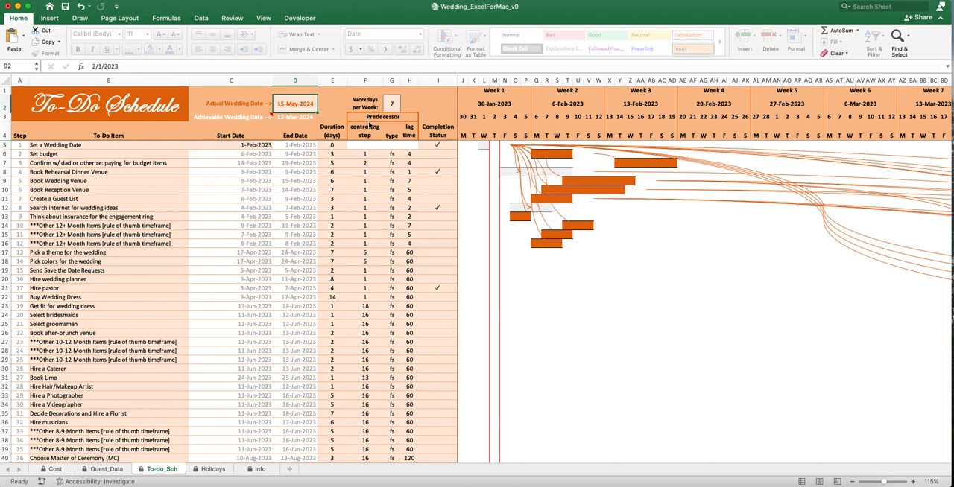
- Set the Start Date of the Set a Wedding Date task to 2/10/2023 and look through the weeks of the Gantt chart
{"action": "double_click", "coordinate": [244, 145]}
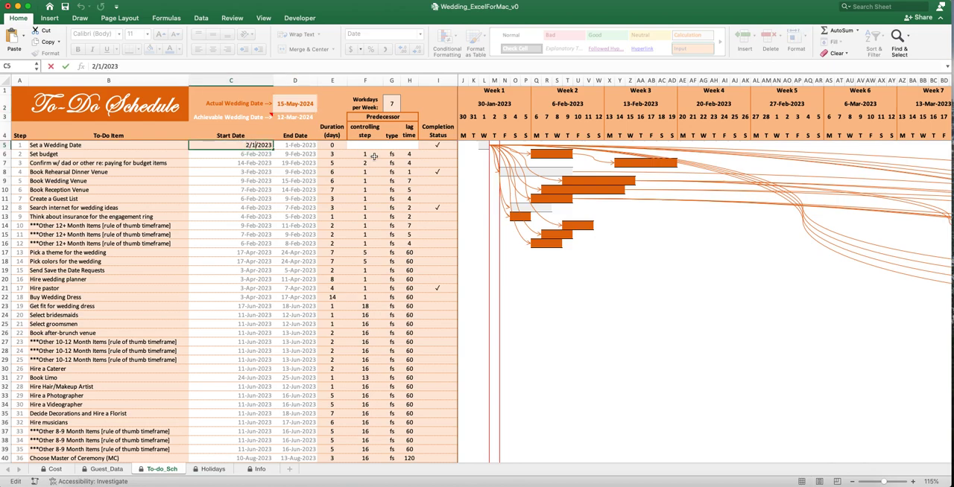
{"action": "type", "text": "0"}
{"action": "key", "text": "Return"}
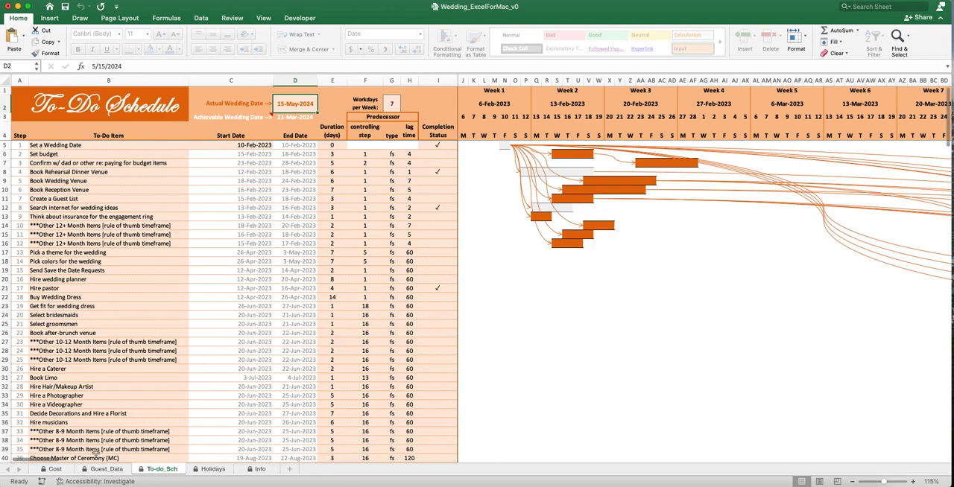
{"action": "left_click_drag", "start_coordinate": [59, 461], "coordinate": [118, 464]}
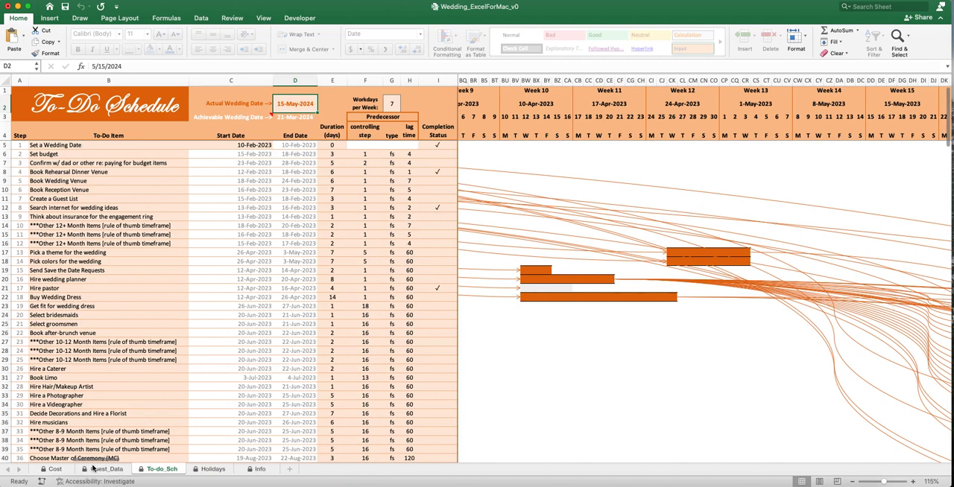
{"action": "left_click_drag", "start_coordinate": [98, 462], "coordinate": [19, 461]}
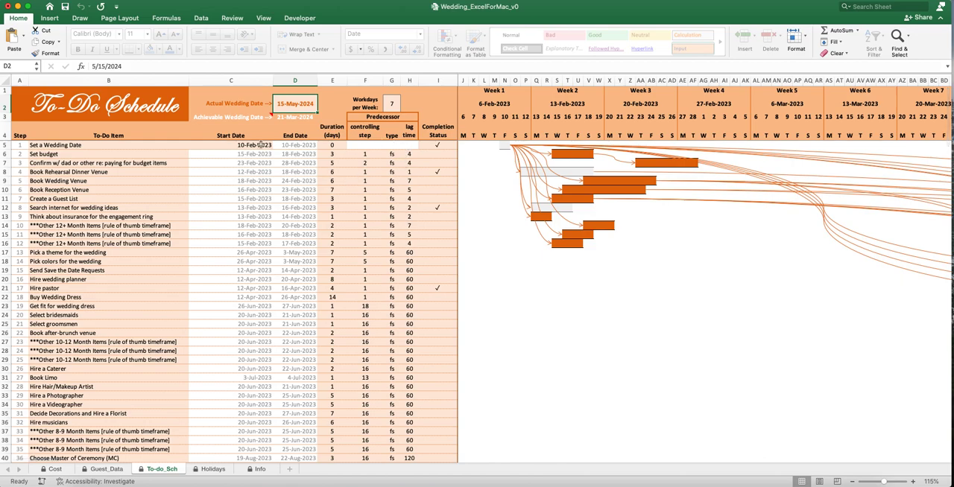
- Examine the Set budget task's Duration and controlling step in relation to the Set a Wedding Date task
{"action": "left_click", "coordinate": [59, 154]}
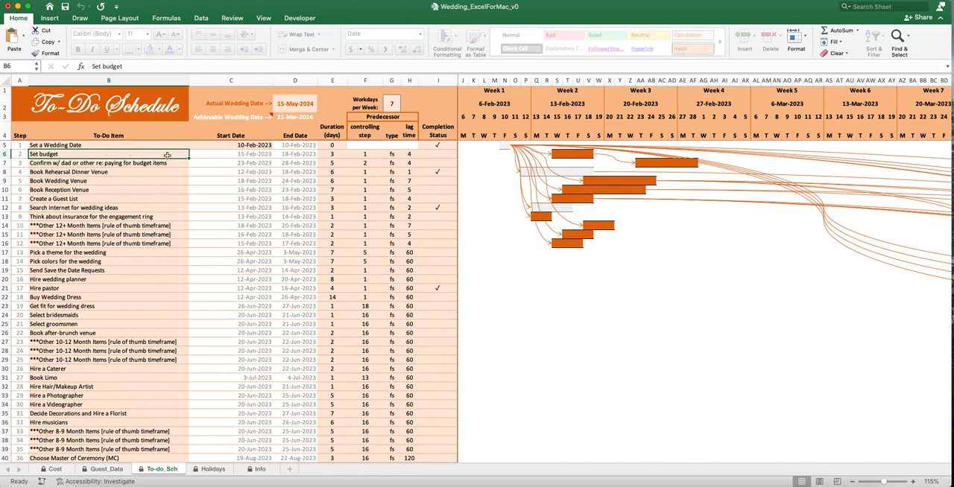
{"action": "left_click", "coordinate": [323, 154]}
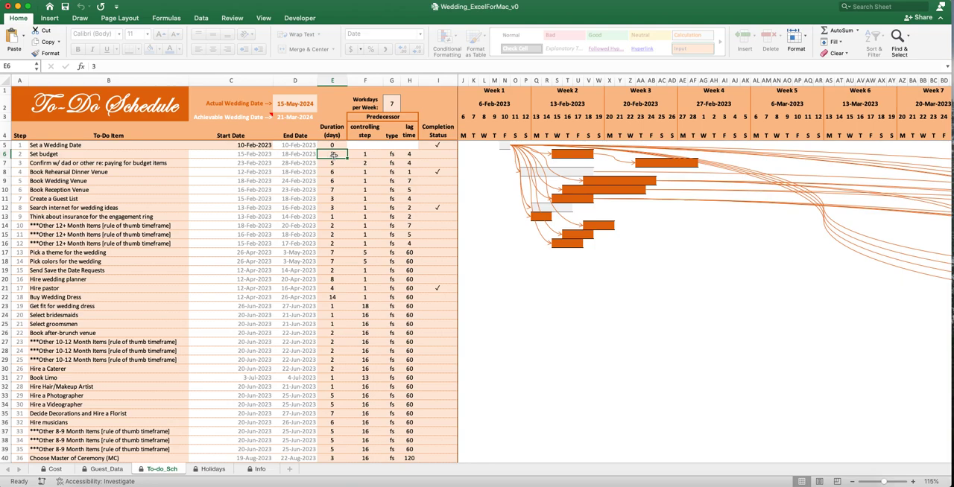
{"action": "left_click", "coordinate": [362, 154]}
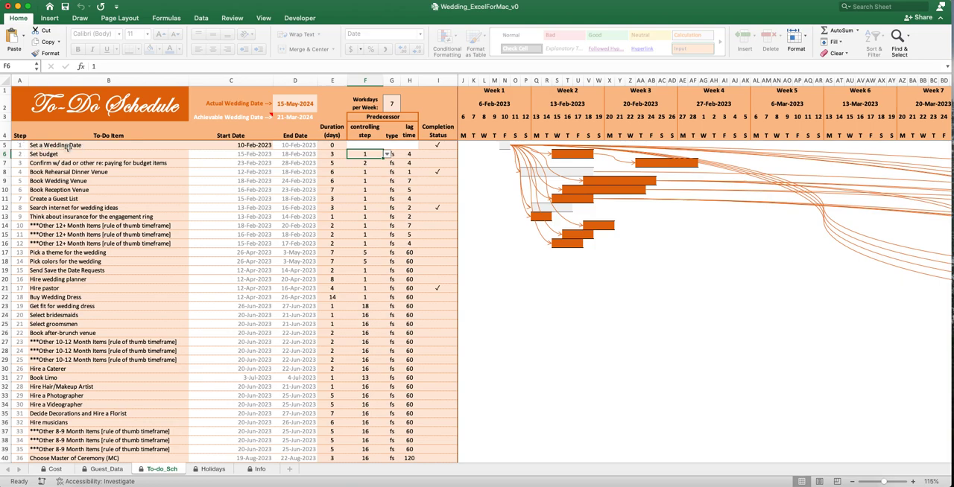
{"action": "left_click", "coordinate": [45, 155]}
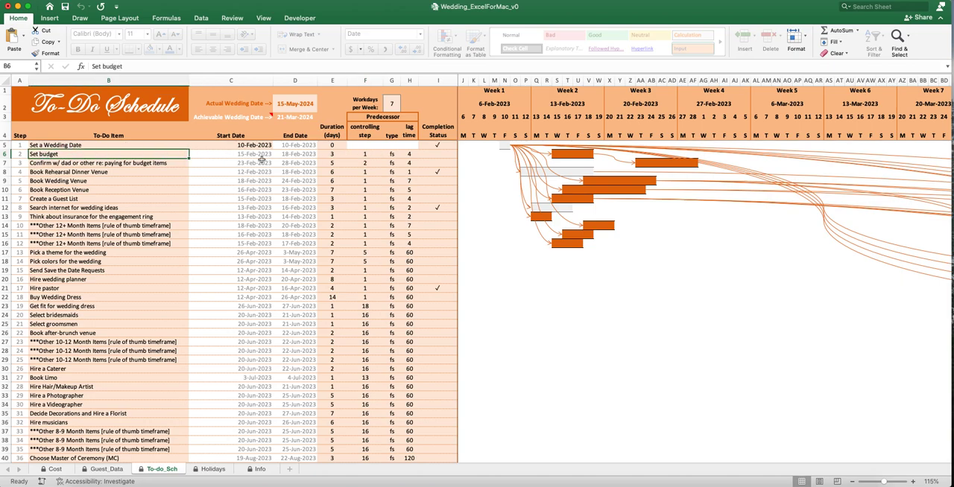
{"action": "left_click", "coordinate": [84, 144]}
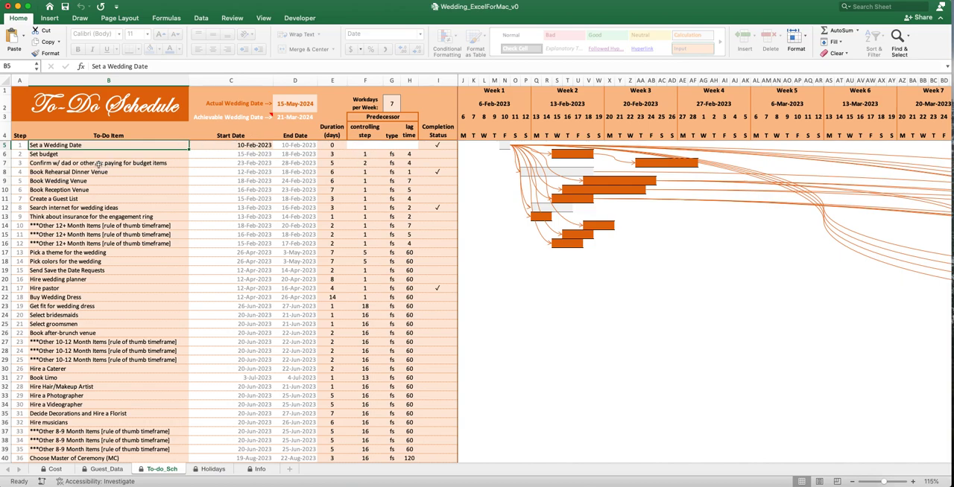
- Examine the controlling step and Completion Status of the task about confirming who pays for budget items
{"action": "left_click", "coordinate": [95, 164]}
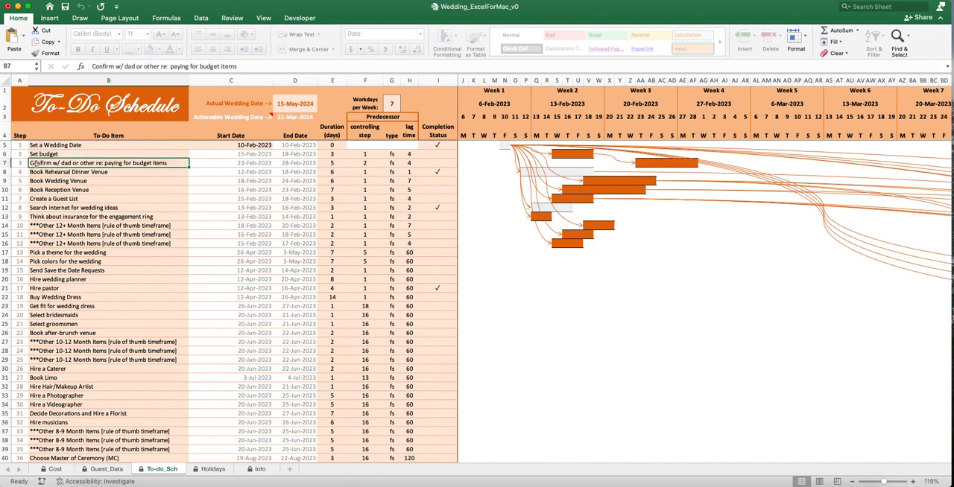
{"action": "left_click", "coordinate": [366, 164]}
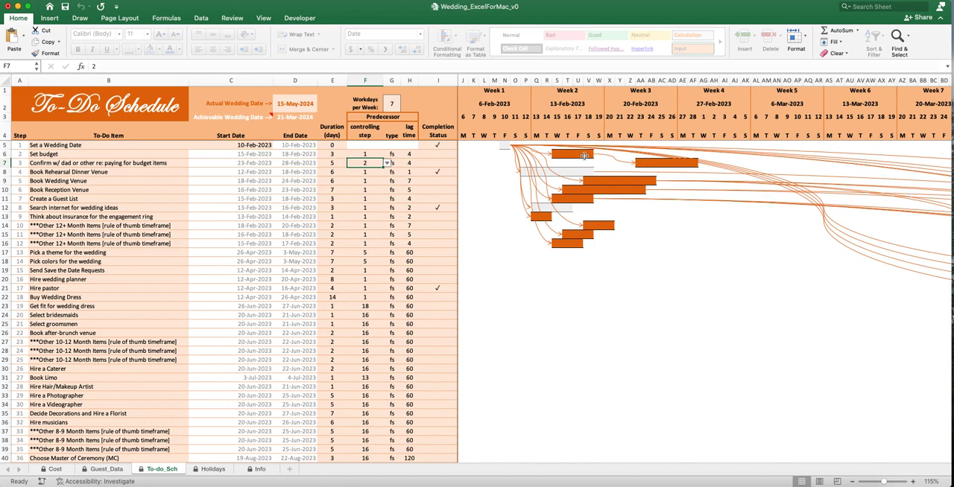
{"action": "left_click", "coordinate": [442, 163]}
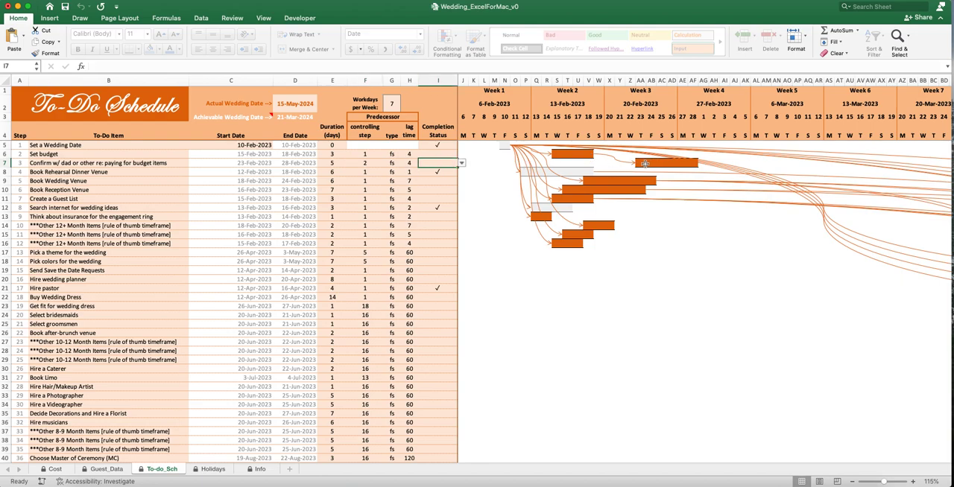
- Change the controlling step of the budget payment confirmation task to 1, and set it back to 2
{"action": "left_click", "coordinate": [365, 164]}
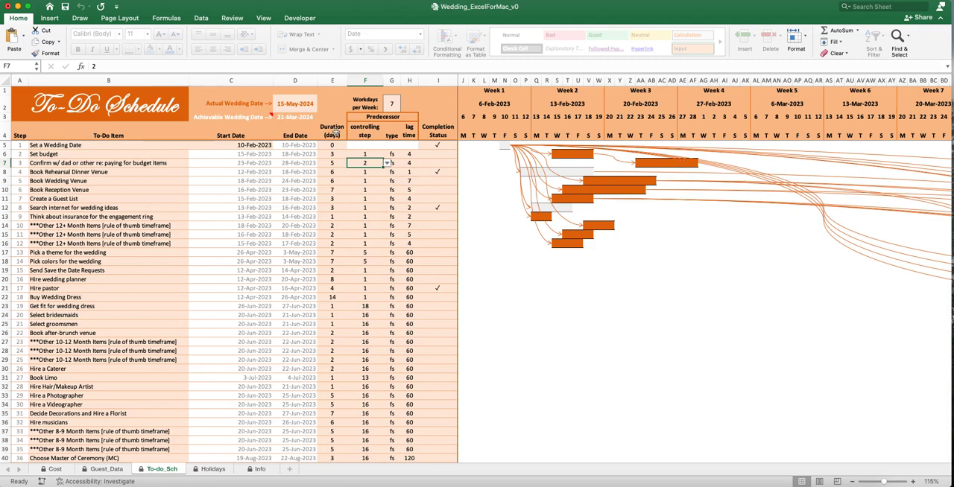
{"action": "left_click", "coordinate": [387, 165]}
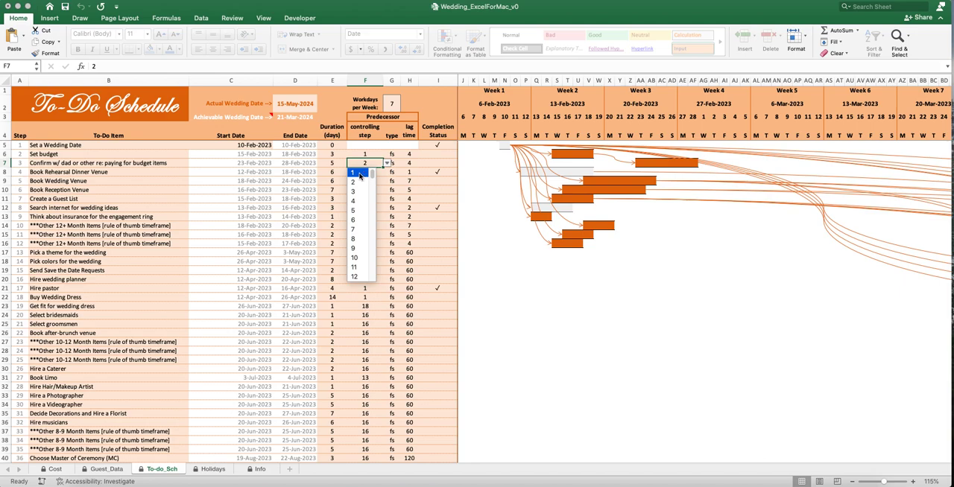
{"action": "left_click", "coordinate": [361, 173]}
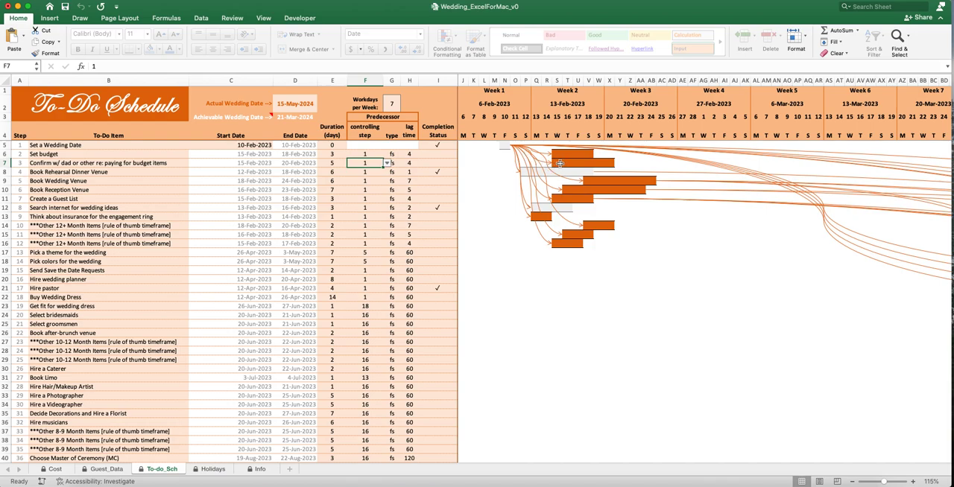
{"action": "left_click", "coordinate": [387, 162]}
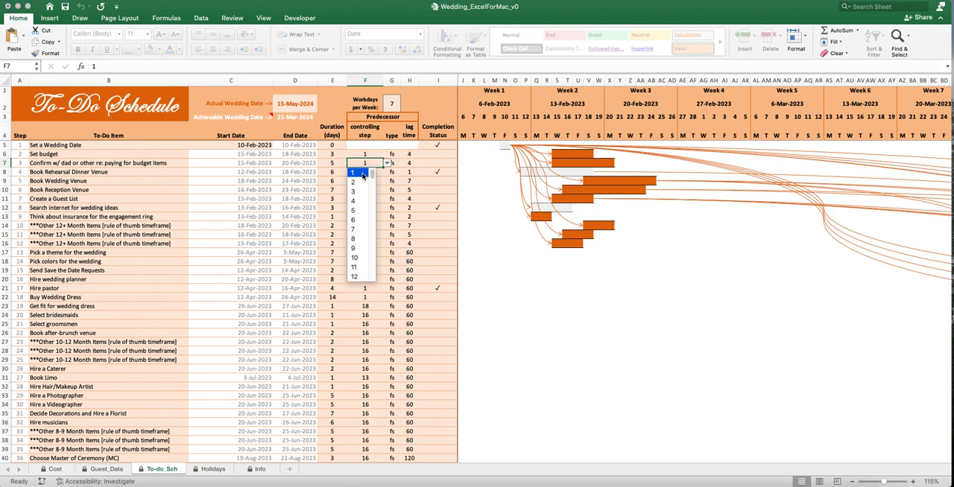
{"action": "left_click", "coordinate": [358, 182]}
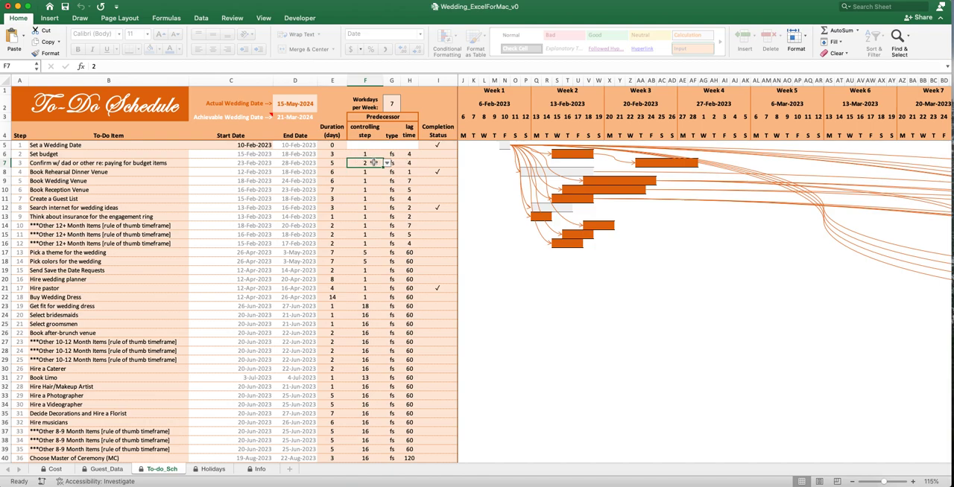
- Set the predecessor type of the budget payment confirmation task to ss
{"action": "left_click", "coordinate": [131, 163]}
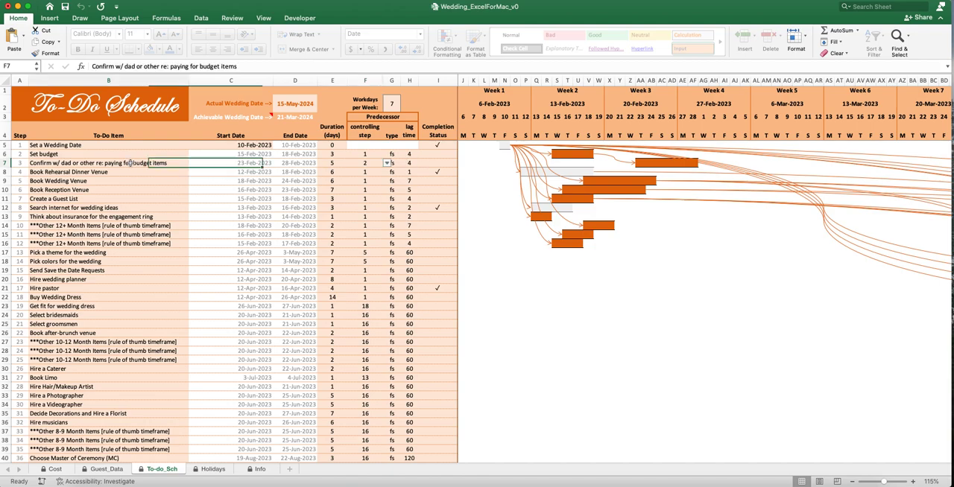
{"action": "left_click", "coordinate": [359, 162]}
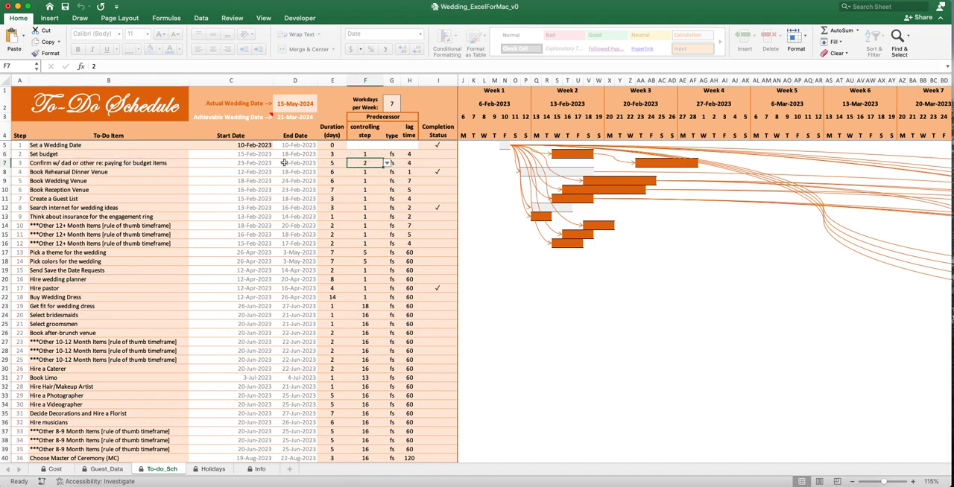
{"action": "left_click", "coordinate": [396, 163]}
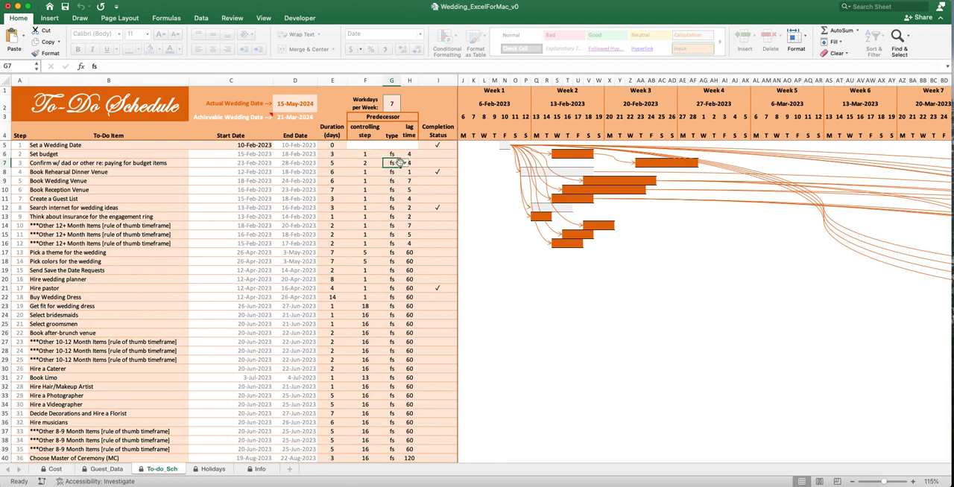
{"action": "left_click", "coordinate": [403, 164]}
{"action": "left_click", "coordinate": [391, 183]}
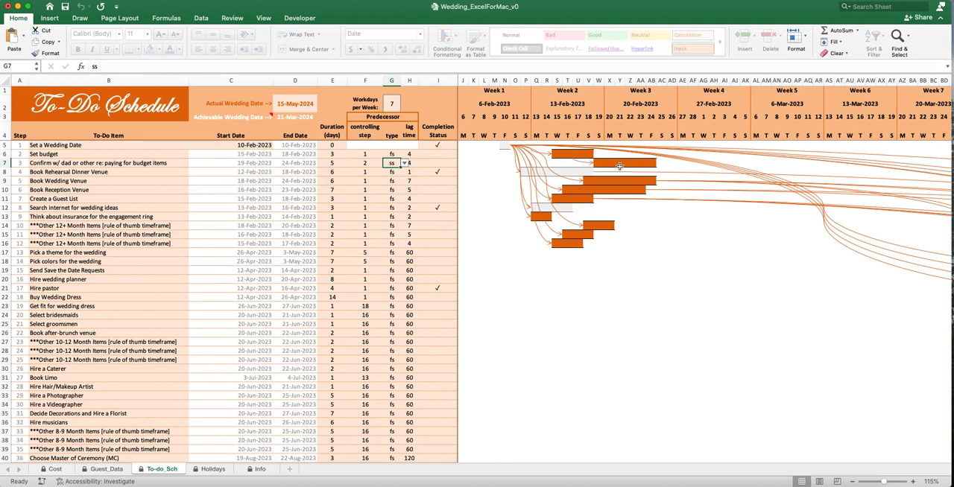
- Set the predecessor lag time of the budget payment confirmation task to 0
{"action": "left_click", "coordinate": [412, 162]}
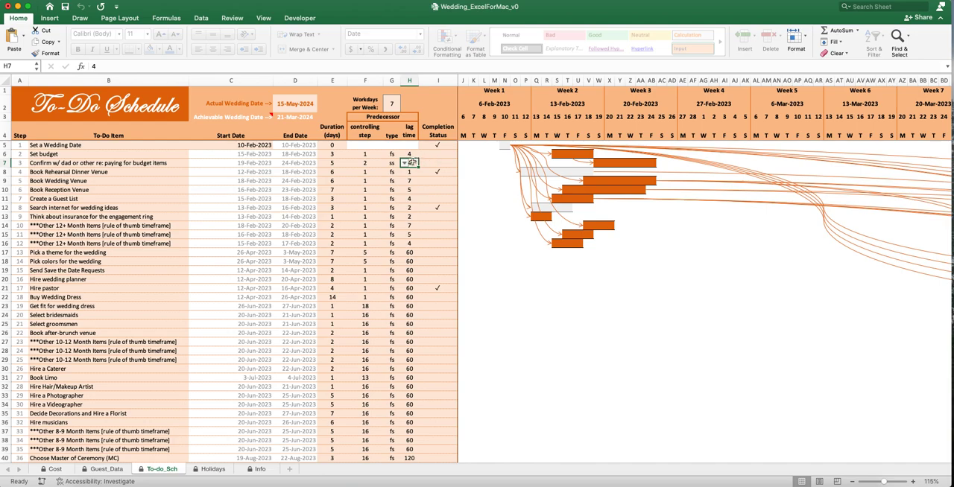
{"action": "type", "text": "0"}
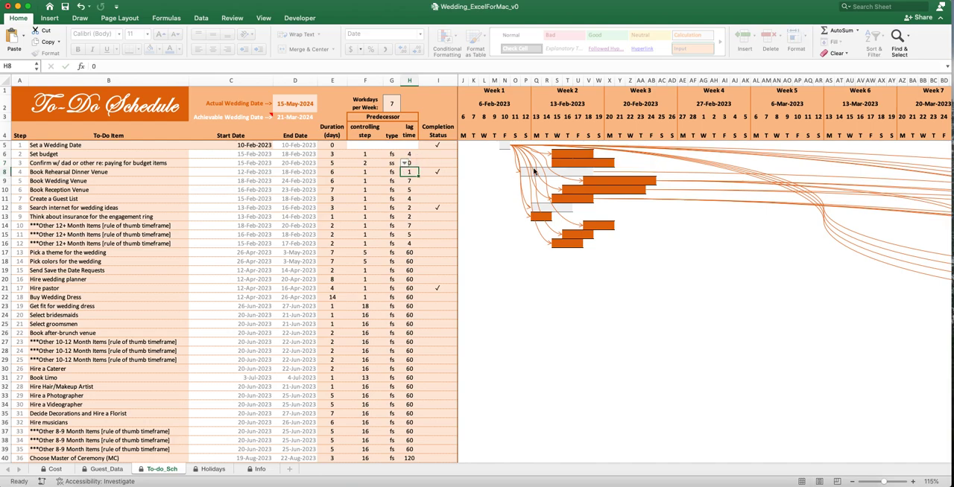
{"action": "left_click", "coordinate": [438, 162]}
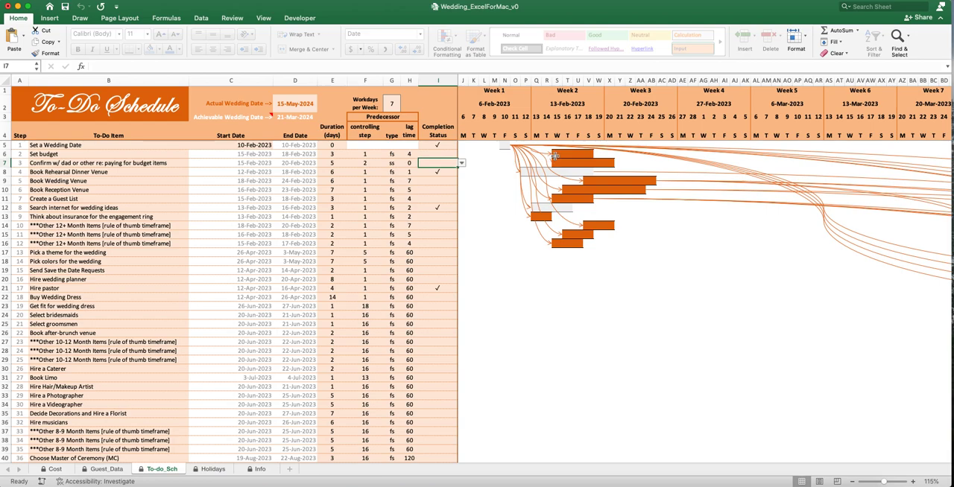
{"action": "left_click", "coordinate": [411, 162]}
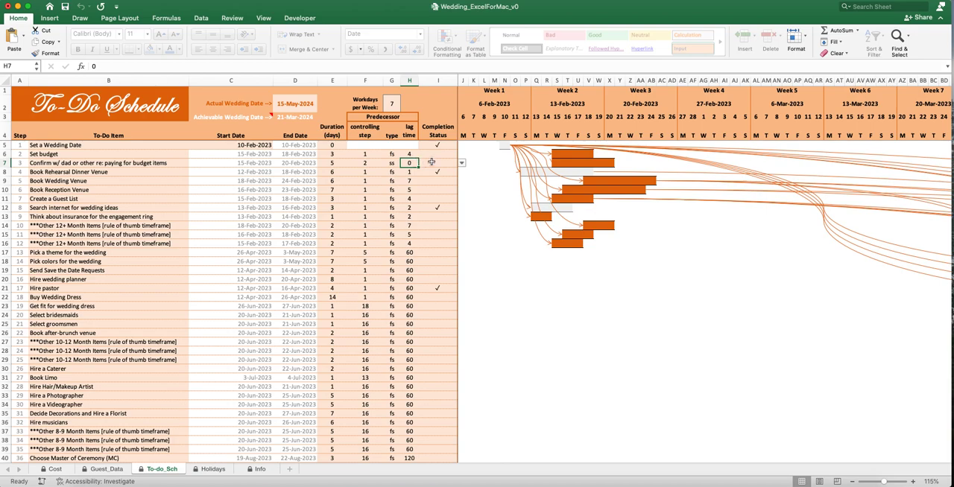
- Set the budget payment confirmation task's predecessor lag time to 1 and its predecessor type to fs
{"action": "type", "text": "1"}
{"action": "key", "text": "Return"}
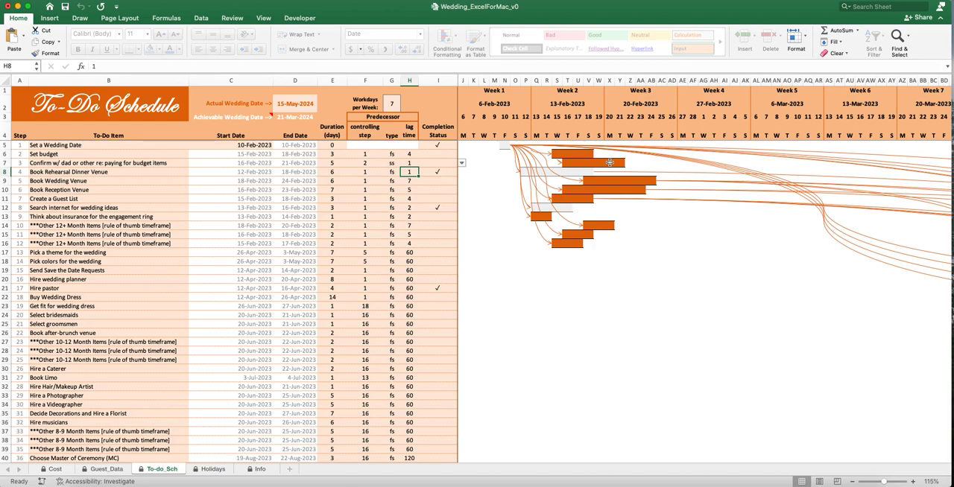
{"action": "left_click", "coordinate": [396, 163]}
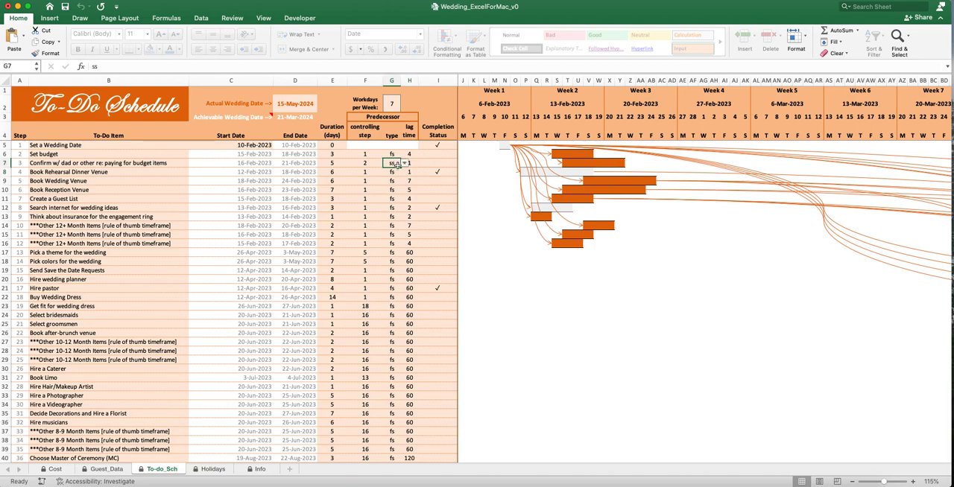
{"action": "left_click", "coordinate": [404, 162]}
{"action": "left_click", "coordinate": [393, 173]}
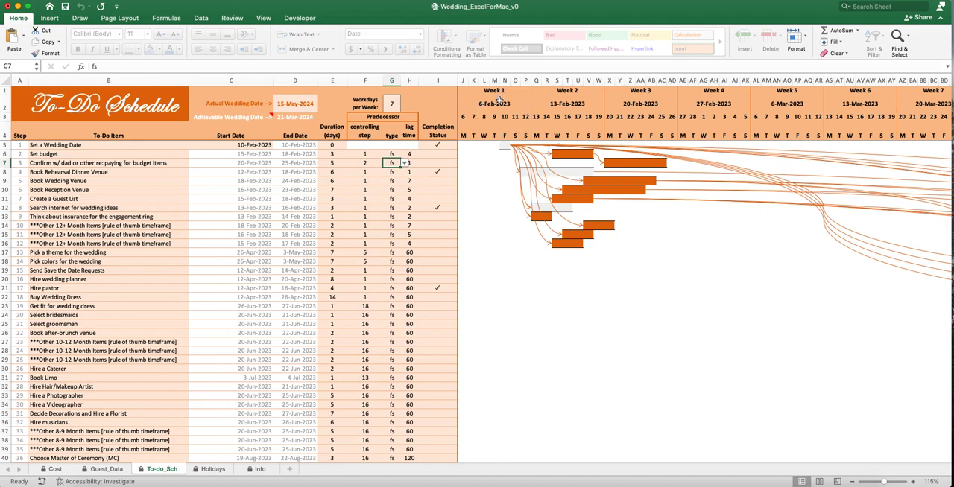
- Set the start date of the Set a Wedding Date task to 5/10/2023
{"action": "left_click", "coordinate": [255, 145]}
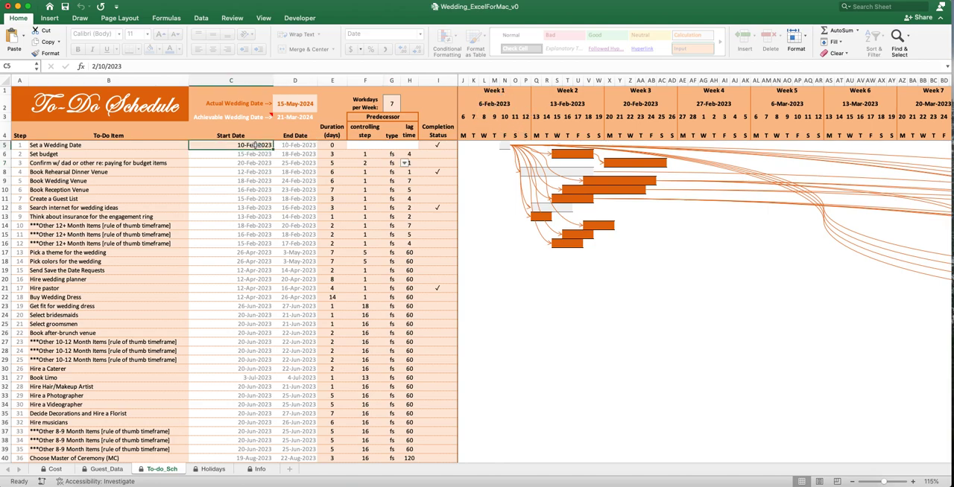
{"action": "double_click", "coordinate": [245, 145]}
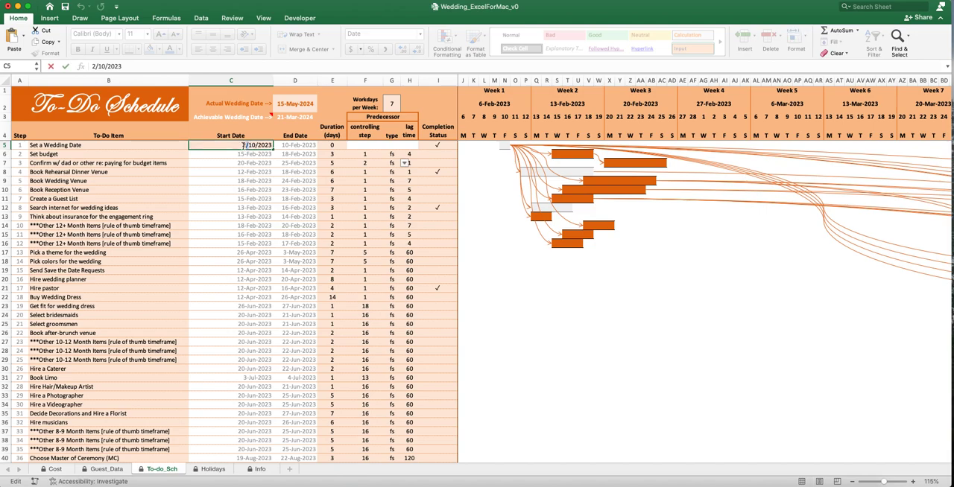
{"action": "key", "text": "BackSpace"}
{"action": "type", "text": "5"}
{"action": "key", "text": "Return"}
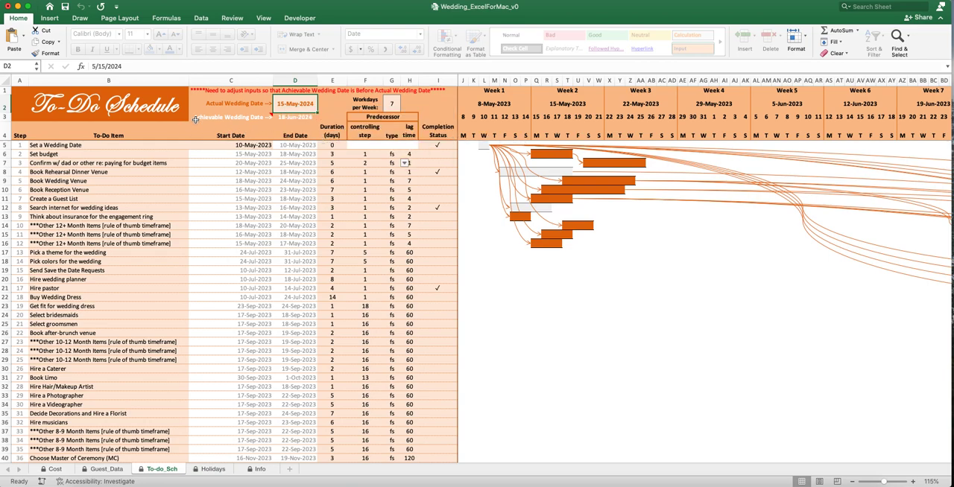
- Examine the Achievable Wedding Date, the controlling step and duration of Hire a Photographer, and the duration of Buy Wedding Dress
{"action": "mouse_move", "coordinate": [212, 119]}
{"action": "left_click", "coordinate": [87, 396]}
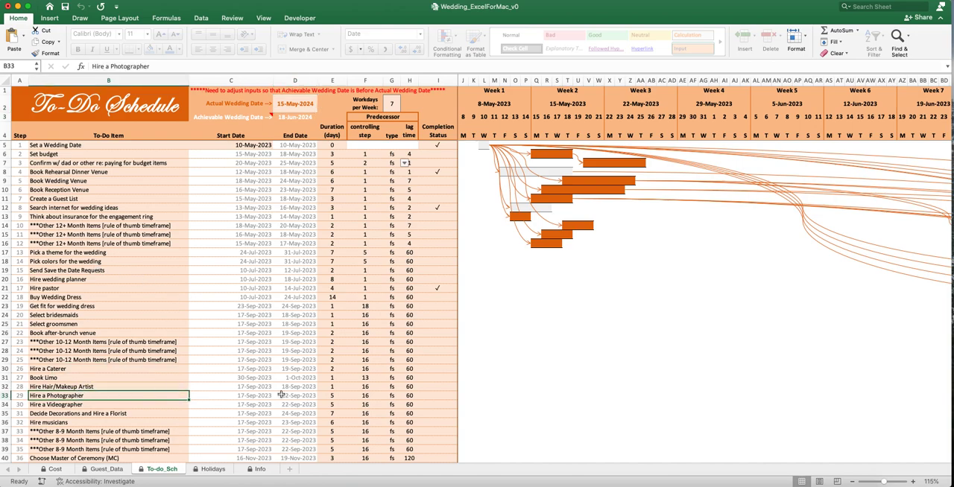
{"action": "left_click", "coordinate": [365, 396]}
{"action": "left_click", "coordinate": [332, 395]}
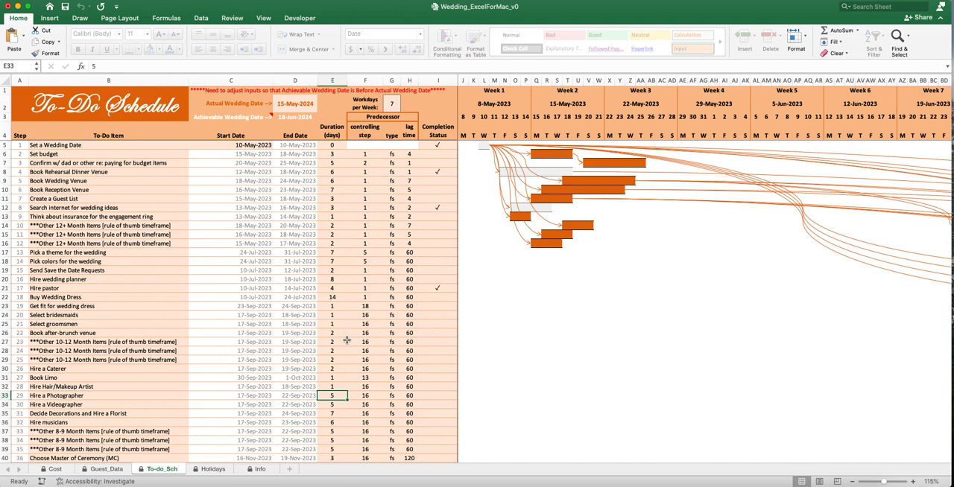
{"action": "left_click", "coordinate": [338, 297]}
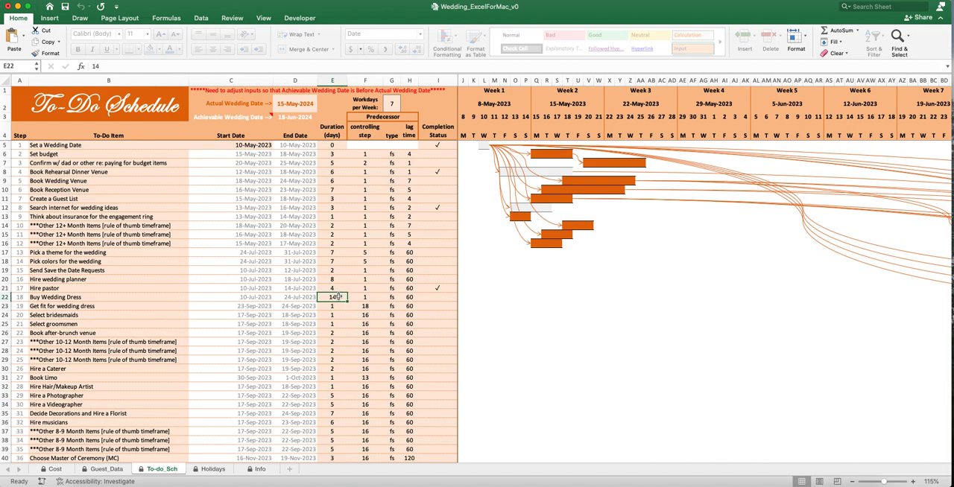
{"action": "left_click", "coordinate": [89, 297]}
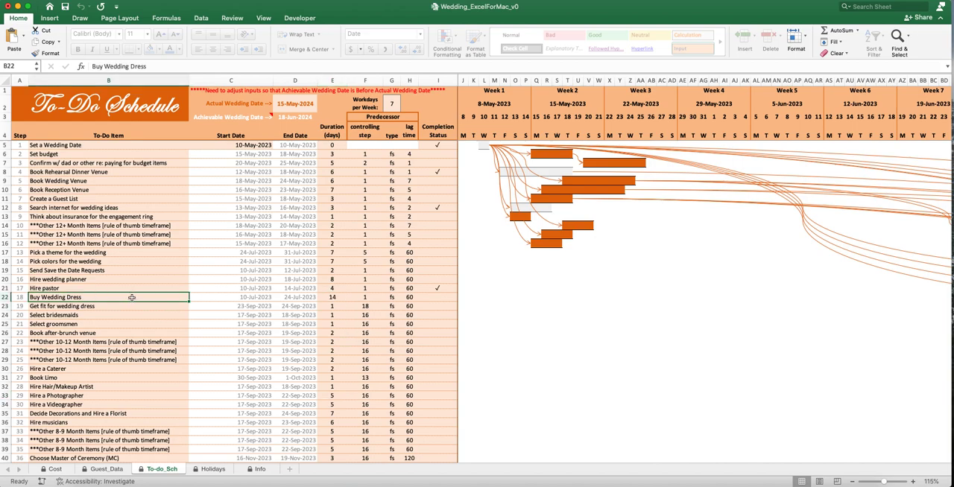
{"action": "left_click", "coordinate": [336, 296]}
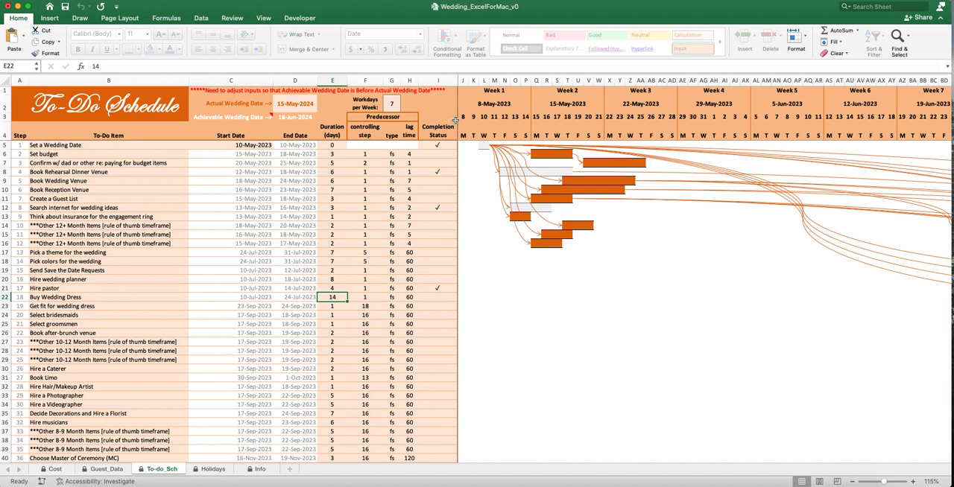
- Set the start date of the Set a Wedding Date task to 3/10/2023
{"action": "left_click", "coordinate": [243, 146]}
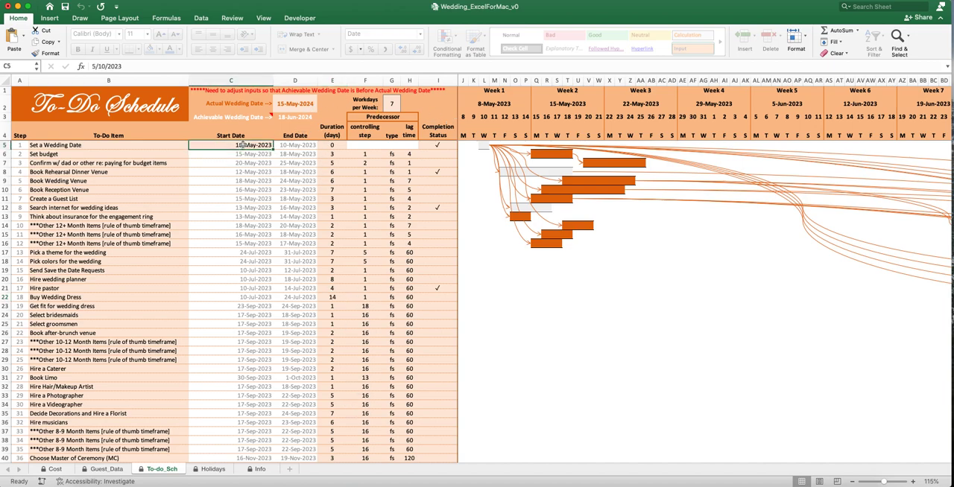
{"action": "left_click", "coordinate": [95, 66]}
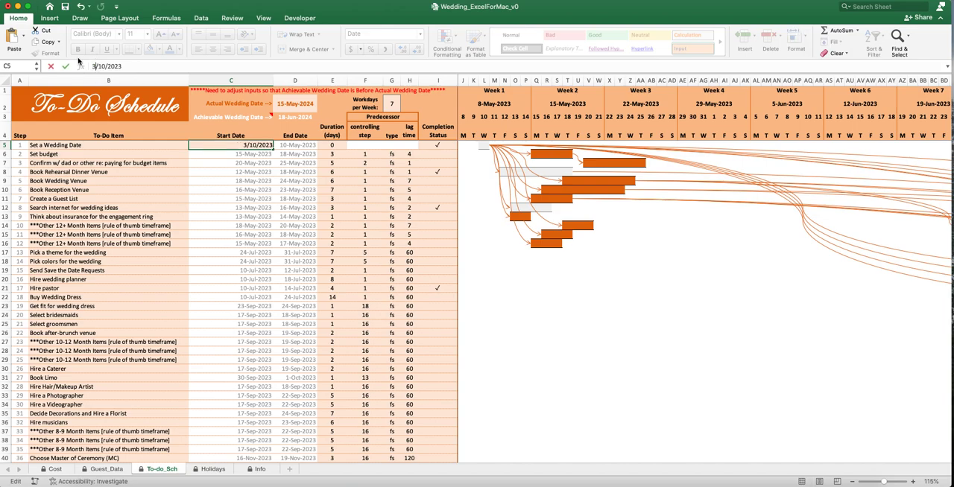
{"action": "key", "text": "Return"}
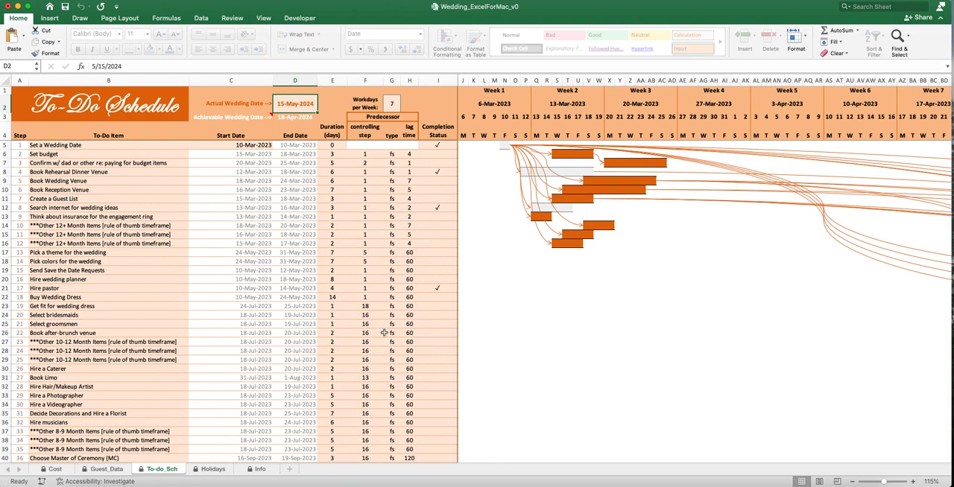
- Look through the to-do list and examine its first six items, from Set a Wedding Date to Book Reception Venue
{"action": "scroll", "coordinate": [381, 328], "scroll_direction": "down", "scroll_amount": 10}
{"action": "scroll", "coordinate": [382, 336], "scroll_direction": "up", "scroll_amount": 5}
{"action": "scroll", "coordinate": [382, 336], "scroll_direction": "up", "scroll_amount": 4}
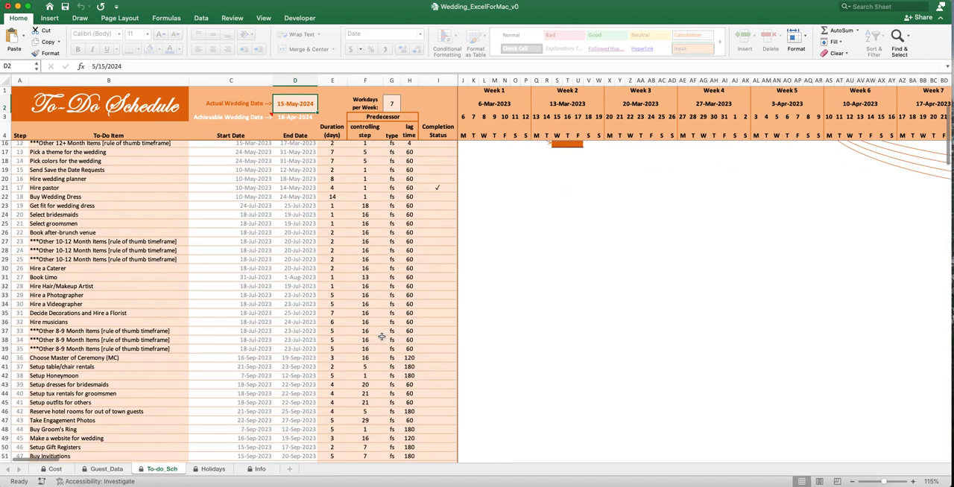
{"action": "scroll", "coordinate": [377, 336], "scroll_direction": "up", "scroll_amount": 8}
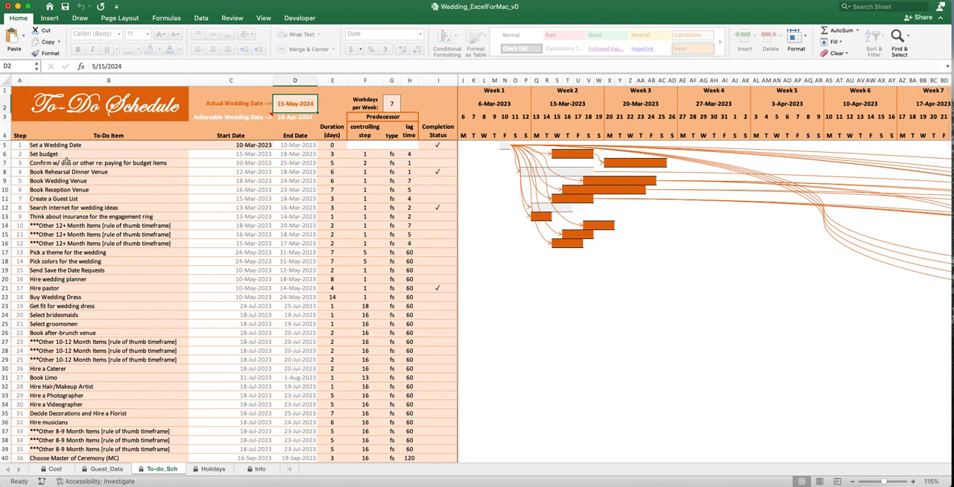
{"action": "left_click_drag", "start_coordinate": [61, 146], "coordinate": [78, 377]}
{"action": "left_click", "coordinate": [80, 296]}
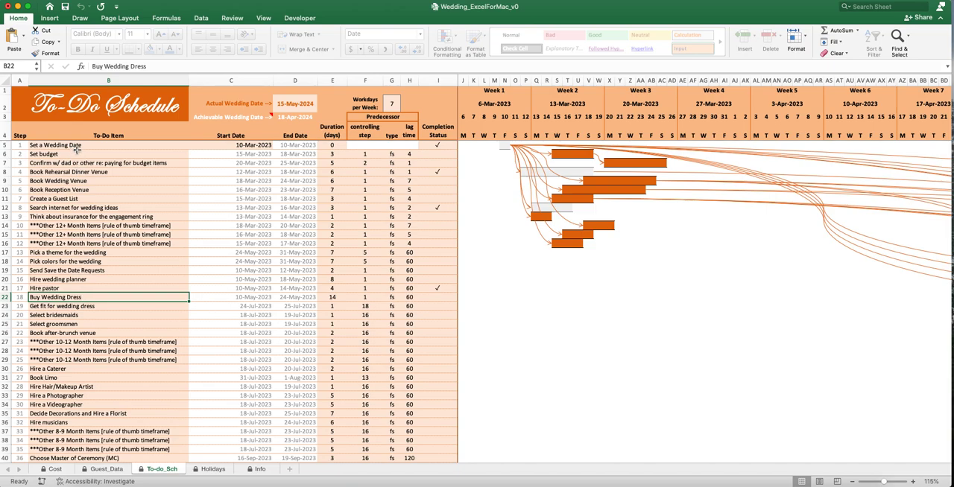
{"action": "left_click_drag", "start_coordinate": [76, 145], "coordinate": [151, 163]}
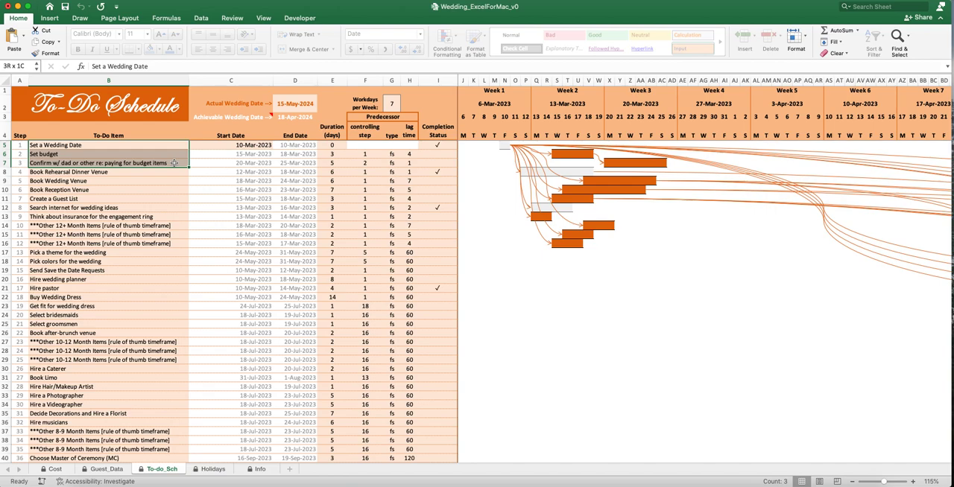
{"action": "left_click_drag", "start_coordinate": [173, 162], "coordinate": [162, 189]}
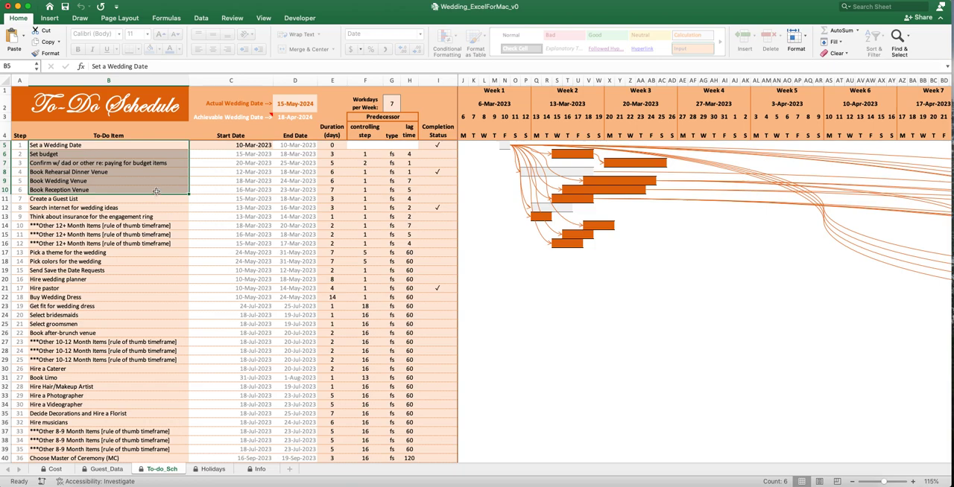
{"action": "left_click", "coordinate": [155, 191]}
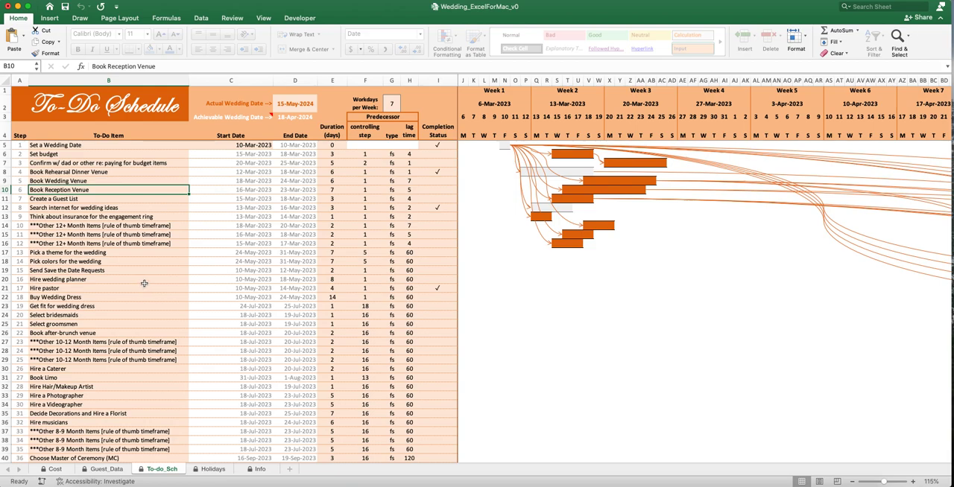
- Examine the to-do items from Create a Guest List through the three Other 12+ Month Items placeholders
{"action": "left_click", "coordinate": [90, 199]}
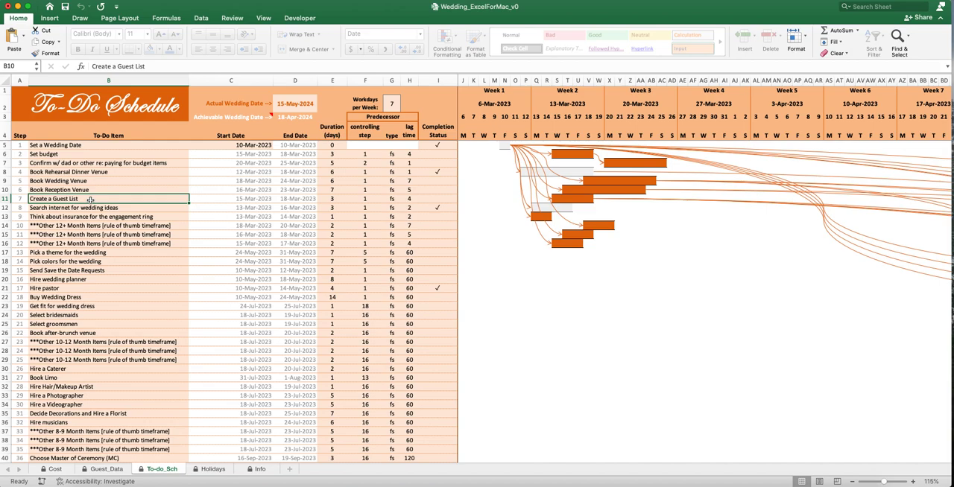
{"action": "left_click_drag", "start_coordinate": [91, 199], "coordinate": [90, 208]}
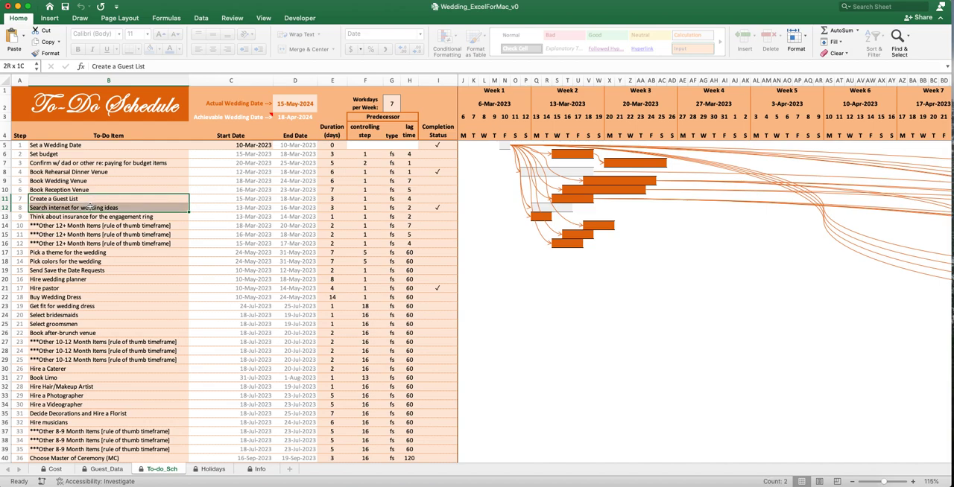
{"action": "left_click_drag", "start_coordinate": [90, 208], "coordinate": [90, 216]}
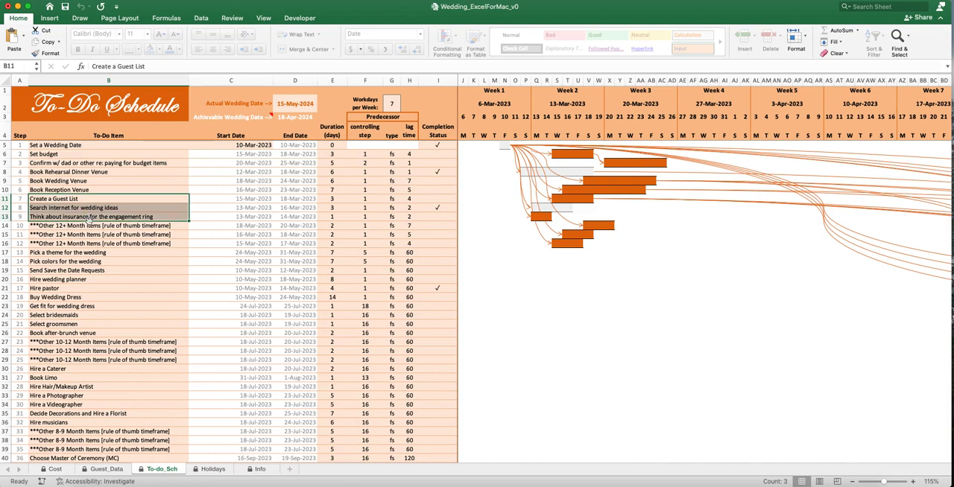
{"action": "left_click", "coordinate": [102, 226]}
{"action": "left_click_drag", "start_coordinate": [102, 226], "coordinate": [97, 247]}
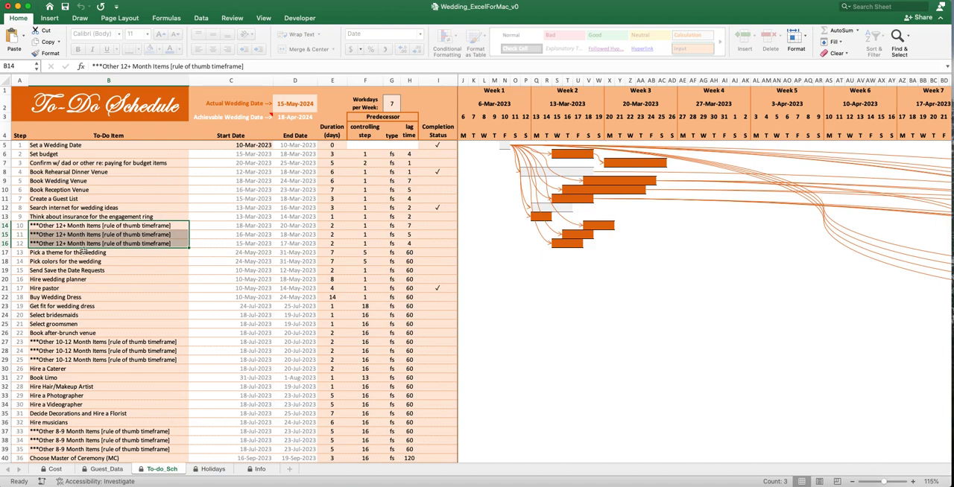
{"action": "left_click", "coordinate": [108, 244]}
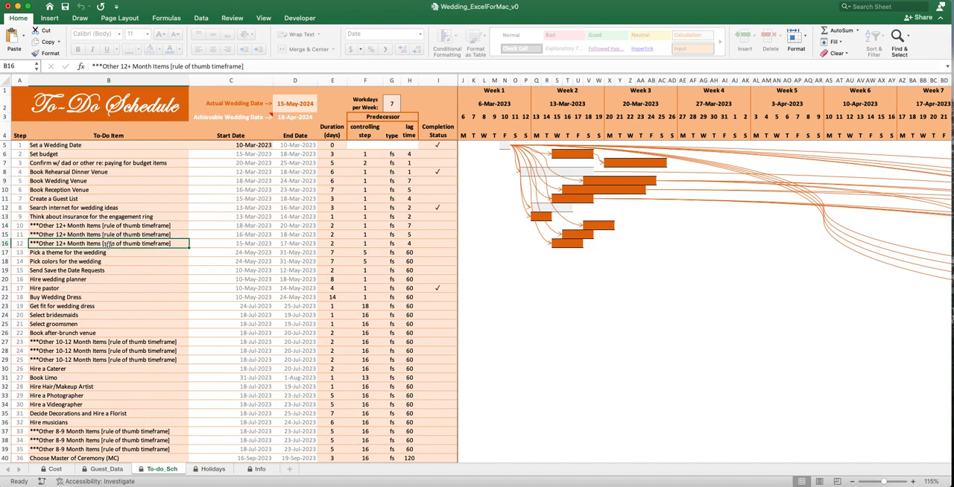
{"action": "left_click_drag", "start_coordinate": [105, 226], "coordinate": [104, 245]}
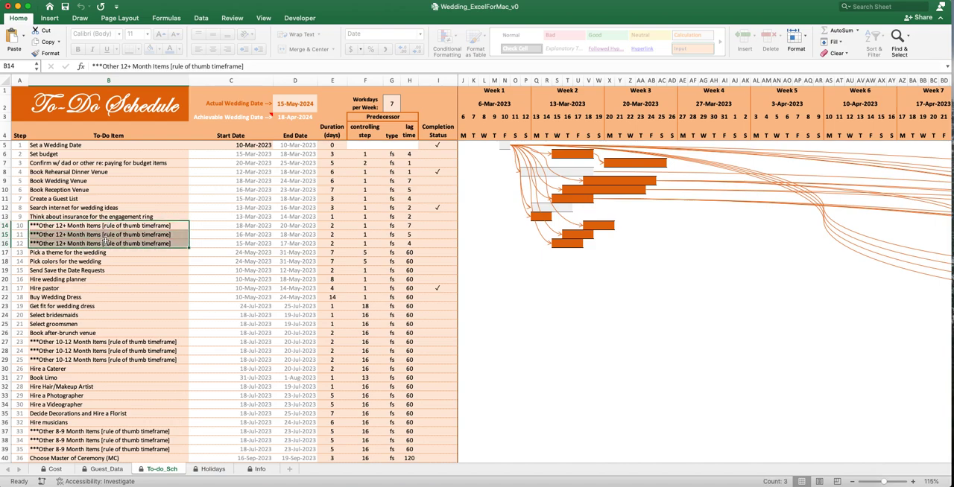
- Examine the to-do items from Pick a theme for the wedding through the three Other 10-12 Month Items placeholders
{"action": "left_click", "coordinate": [102, 252]}
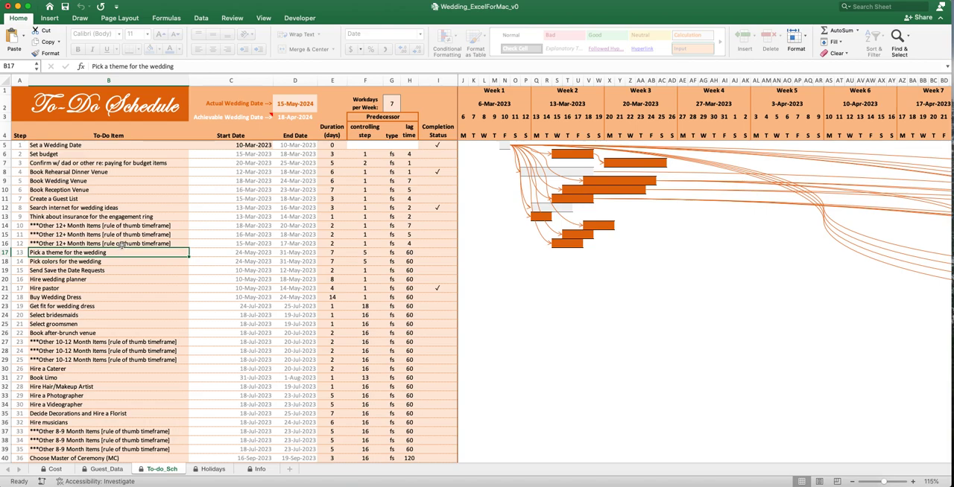
{"action": "left_click", "coordinate": [108, 263]}
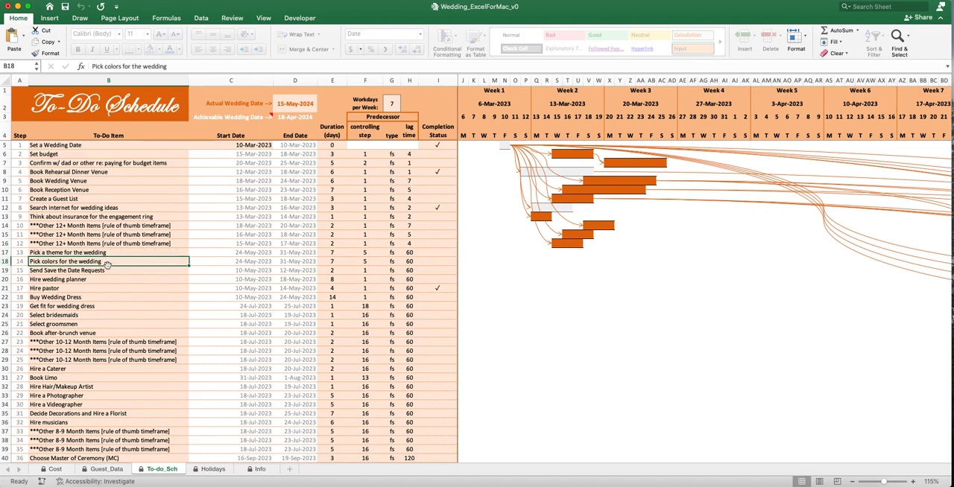
{"action": "left_click", "coordinate": [107, 271]}
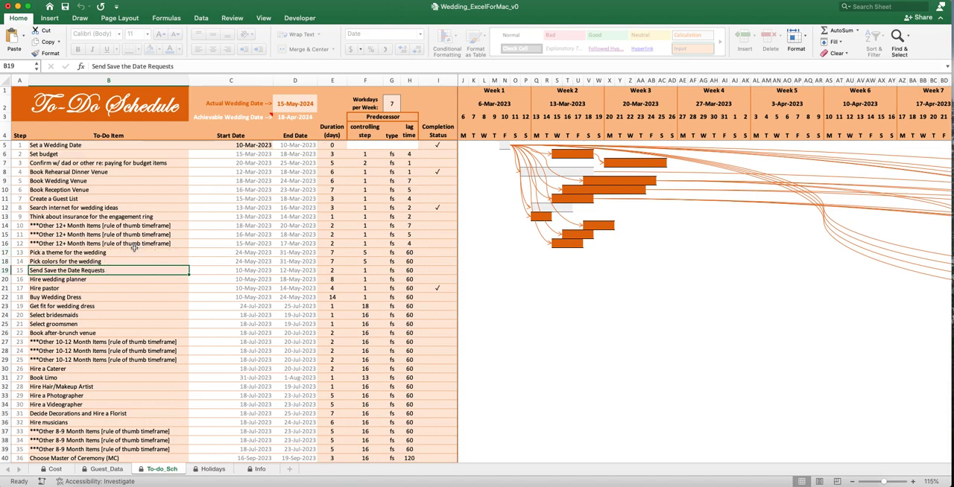
{"action": "left_click", "coordinate": [123, 287]}
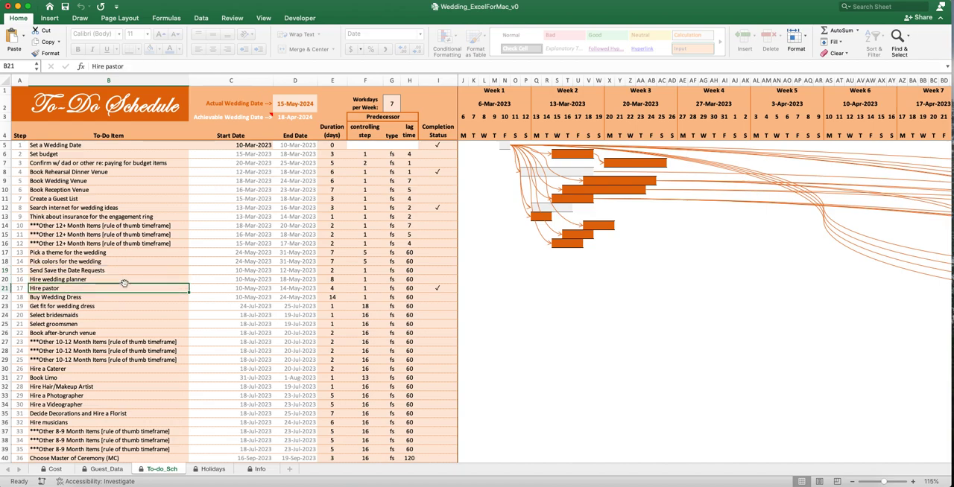
{"action": "left_click", "coordinate": [119, 297]}
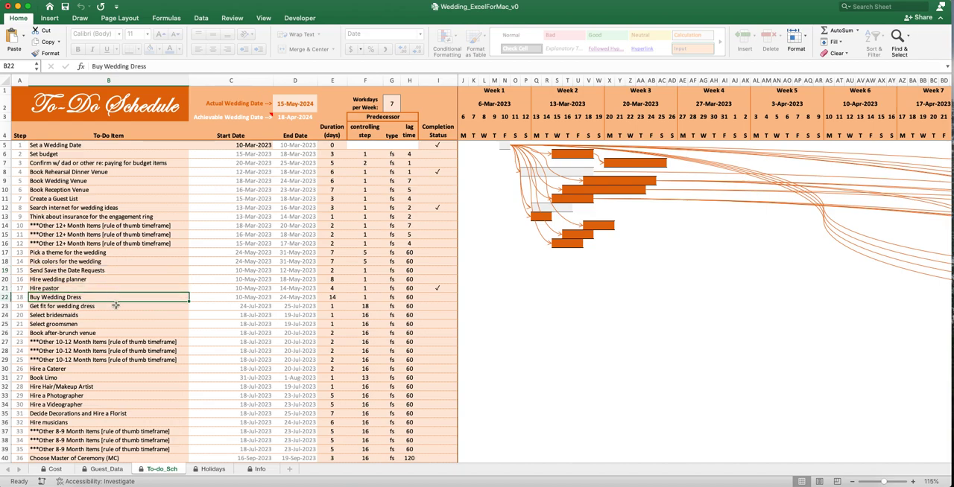
{"action": "left_click", "coordinate": [117, 307]}
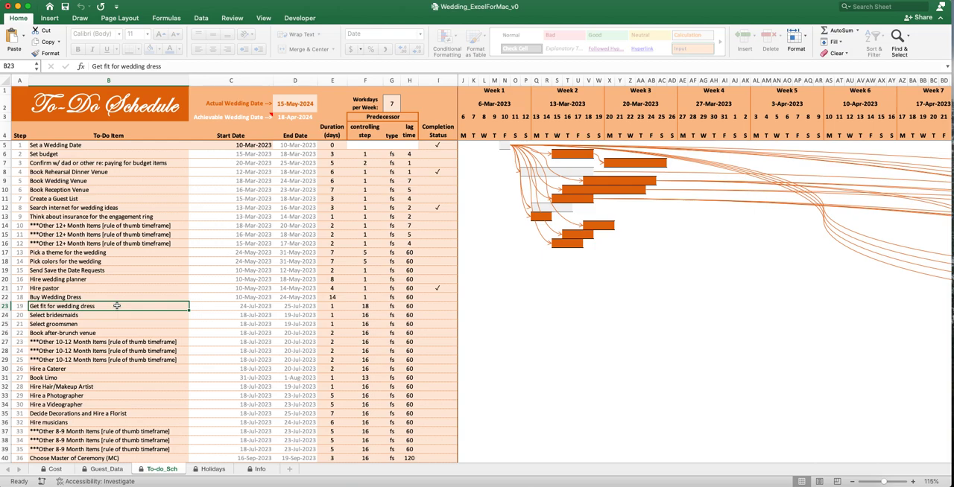
{"action": "left_click", "coordinate": [117, 316]}
{"action": "left_click", "coordinate": [116, 325]}
{"action": "left_click", "coordinate": [115, 333]}
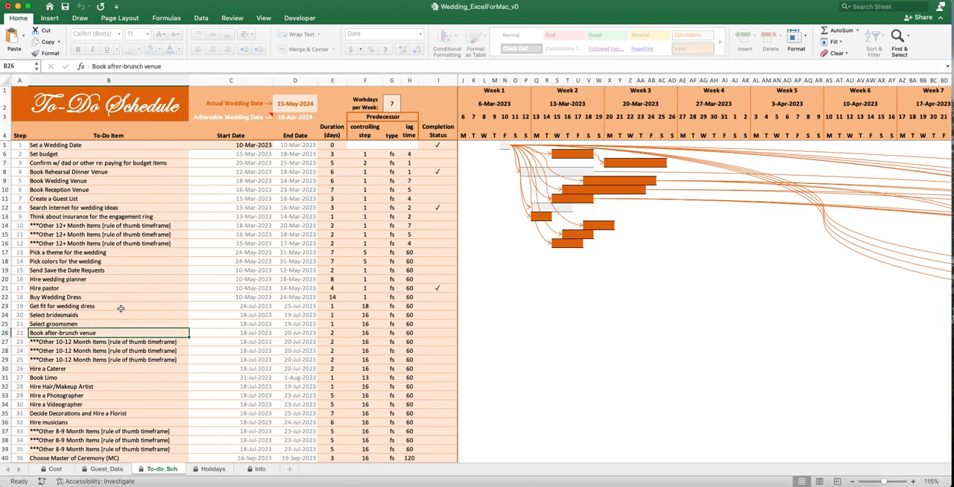
{"action": "left_click_drag", "start_coordinate": [106, 343], "coordinate": [105, 359]}
- Examine the 8-9 month to-do items from Book Limo through Hire musicians
{"action": "scroll", "coordinate": [103, 343], "scroll_direction": "down", "scroll_amount": 3}
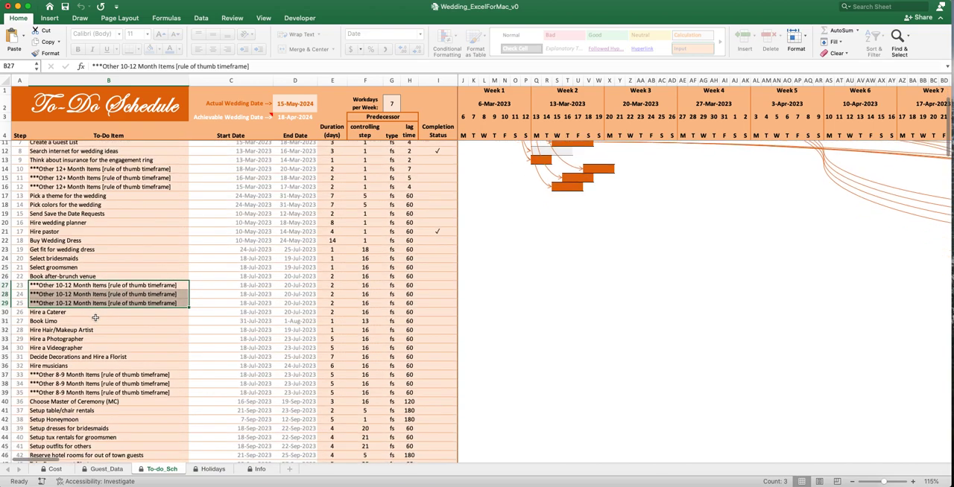
{"action": "left_click", "coordinate": [93, 321]}
{"action": "left_click", "coordinate": [96, 331]}
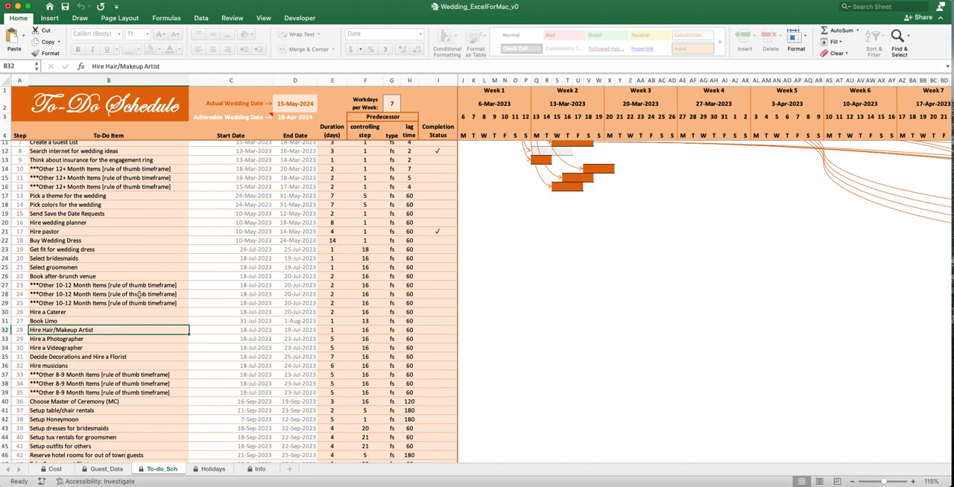
{"action": "left_click", "coordinate": [123, 357]}
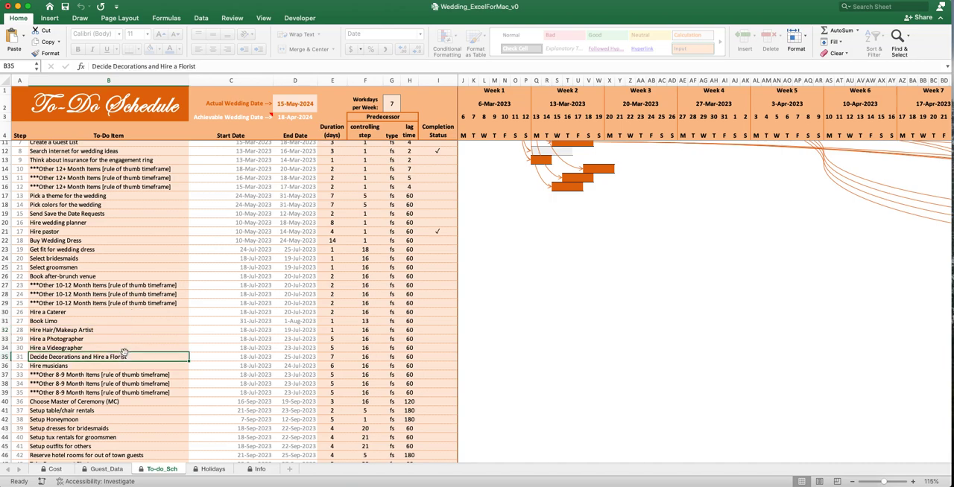
{"action": "left_click", "coordinate": [109, 366]}
- Examine the to-do items from Choose Master of Ceremony (MC) through Setup tux rentals for groomsmen
{"action": "scroll", "coordinate": [108, 359], "scroll_direction": "down", "scroll_amount": 3}
{"action": "scroll", "coordinate": [107, 359], "scroll_direction": "down", "scroll_amount": 2}
{"action": "left_click", "coordinate": [107, 357]}
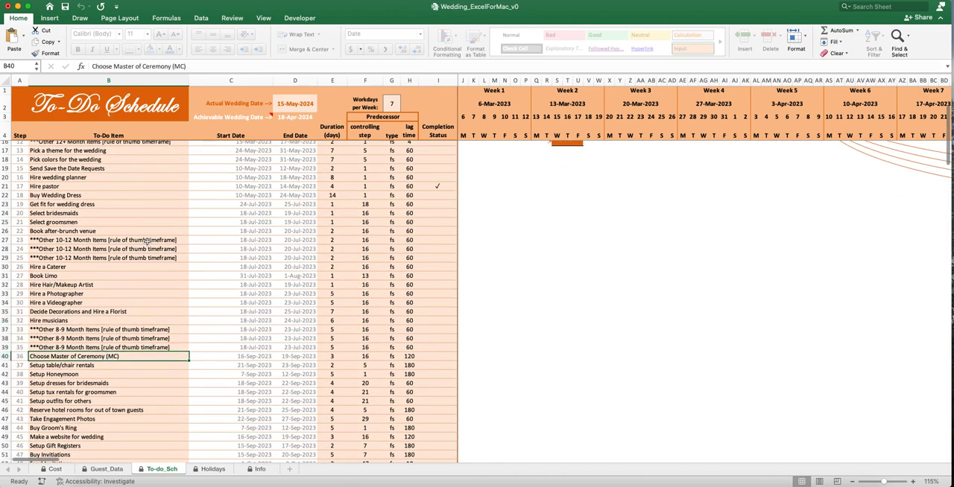
{"action": "left_click", "coordinate": [134, 364]}
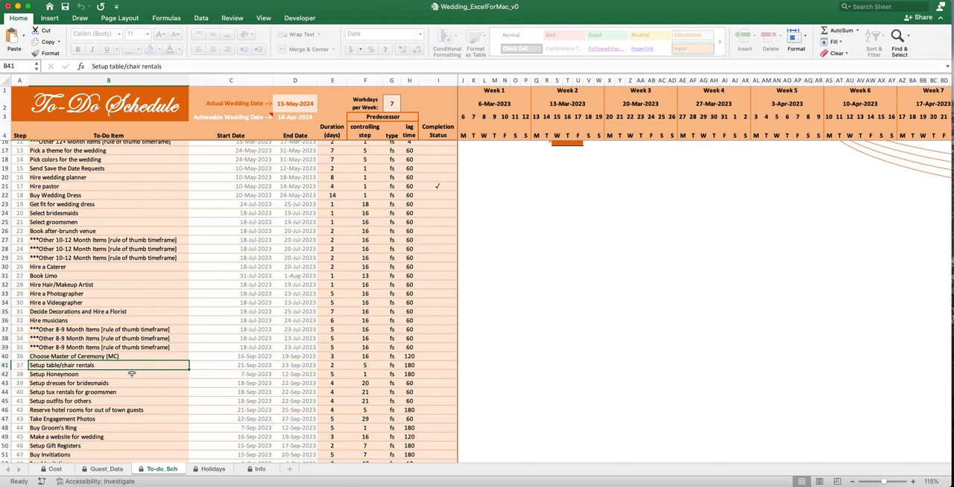
{"action": "left_click", "coordinate": [132, 374]}
{"action": "left_click", "coordinate": [130, 383]}
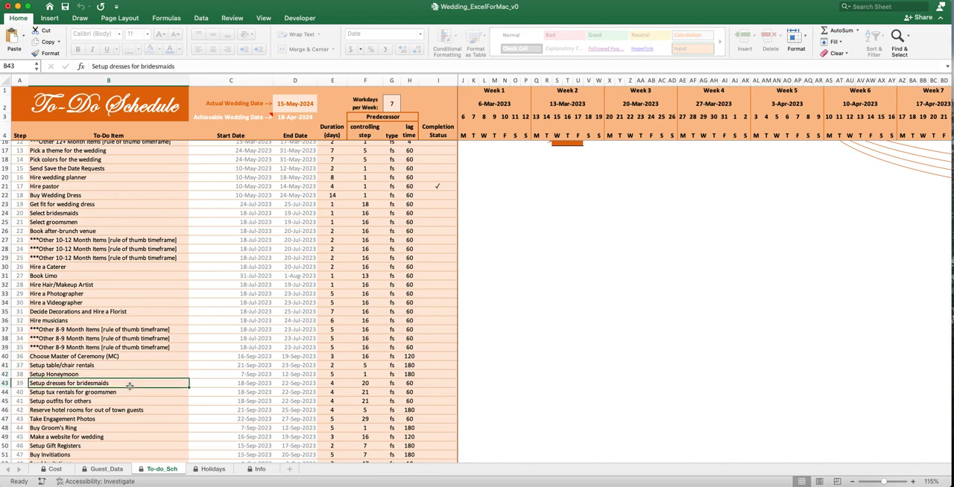
{"action": "left_click", "coordinate": [128, 394]}
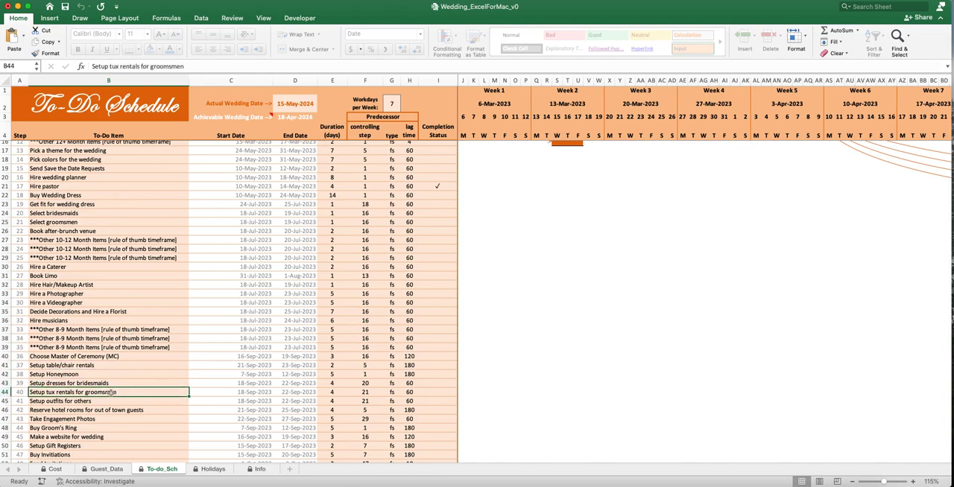
- Examine the to-do items from Setup outfits for others through Setup Gift Registers
{"action": "scroll", "coordinate": [105, 382], "scroll_direction": "down", "scroll_amount": 1}
{"action": "scroll", "coordinate": [104, 382], "scroll_direction": "down", "scroll_amount": 1}
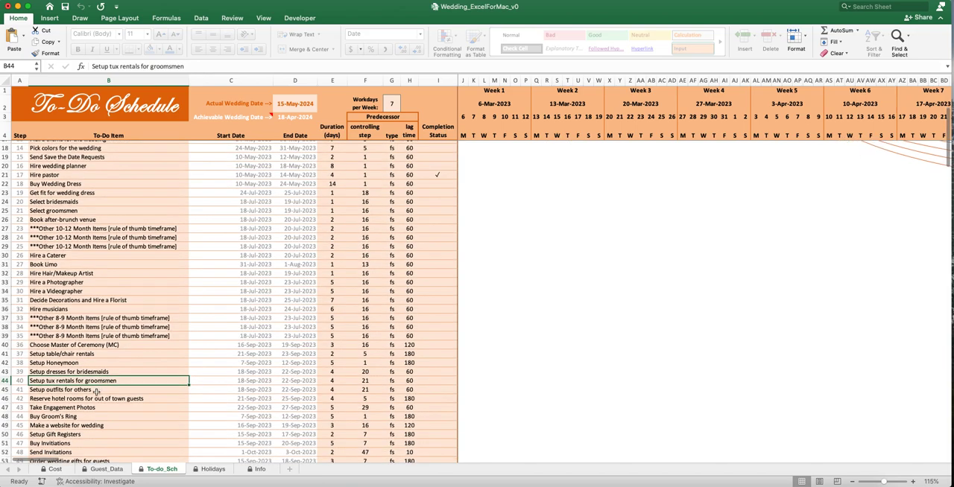
{"action": "left_click", "coordinate": [103, 391]}
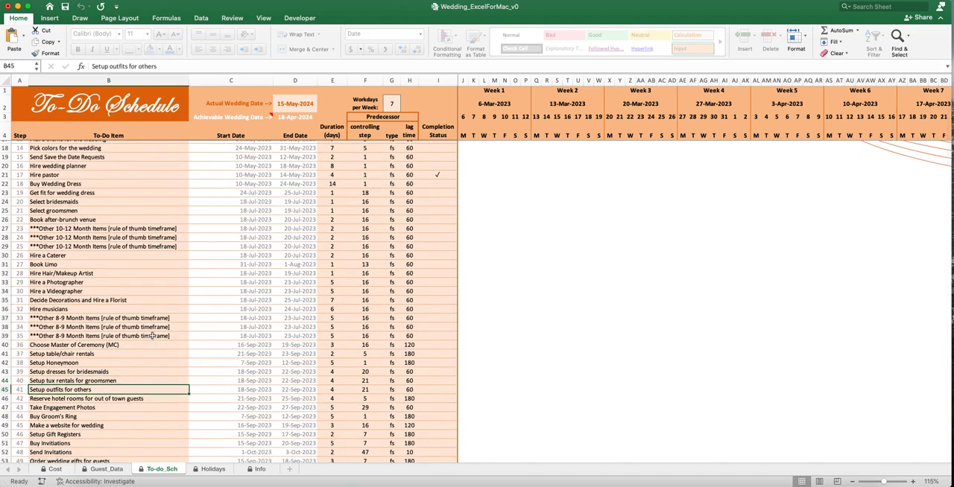
{"action": "left_click", "coordinate": [139, 399]}
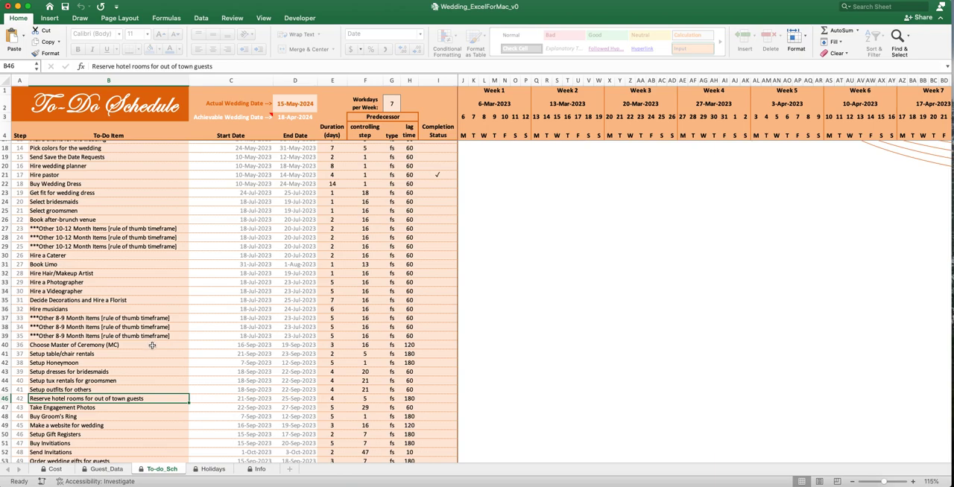
{"action": "left_click", "coordinate": [87, 417]}
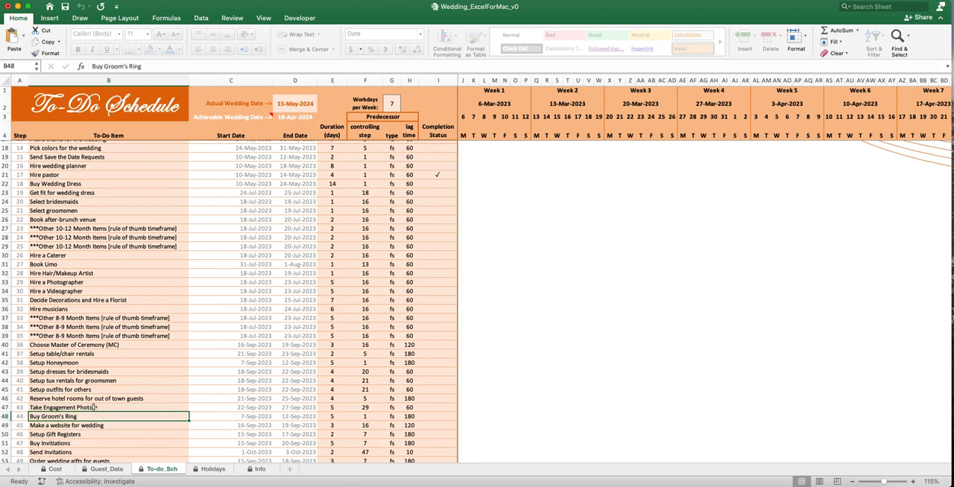
{"action": "left_click", "coordinate": [113, 426]}
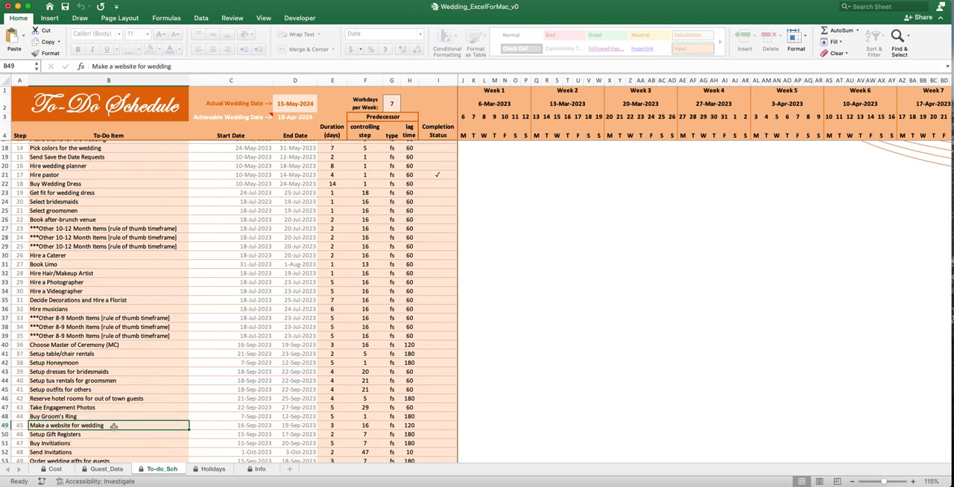
{"action": "key", "text": "Down"}
- Examine the to-do items from Buy Invitations and Setup bachelorette party through Setup music playlist
{"action": "scroll", "coordinate": [117, 401], "scroll_direction": "down", "scroll_amount": 1}
{"action": "scroll", "coordinate": [117, 401], "scroll_direction": "down", "scroll_amount": 1}
{"action": "scroll", "coordinate": [115, 401], "scroll_direction": "down", "scroll_amount": 1}
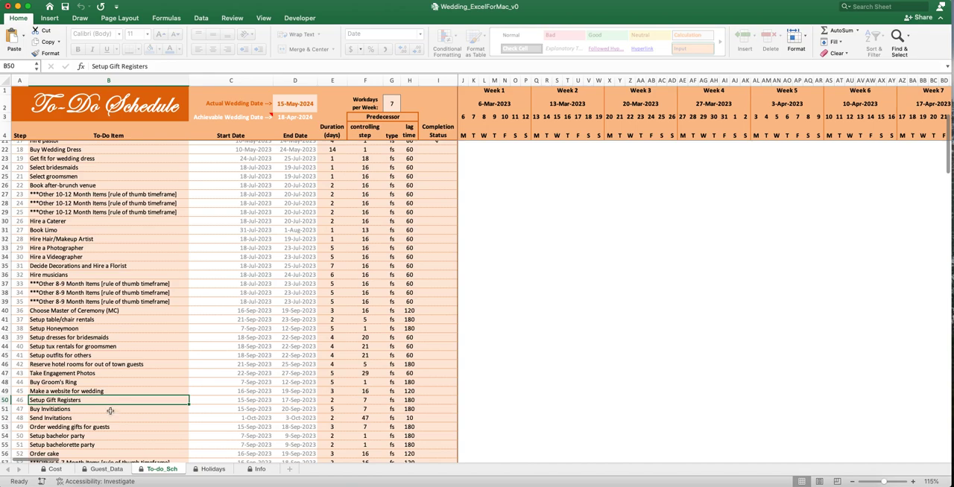
{"action": "left_click", "coordinate": [108, 445]}
{"action": "scroll", "coordinate": [108, 445], "scroll_direction": "down", "scroll_amount": 9}
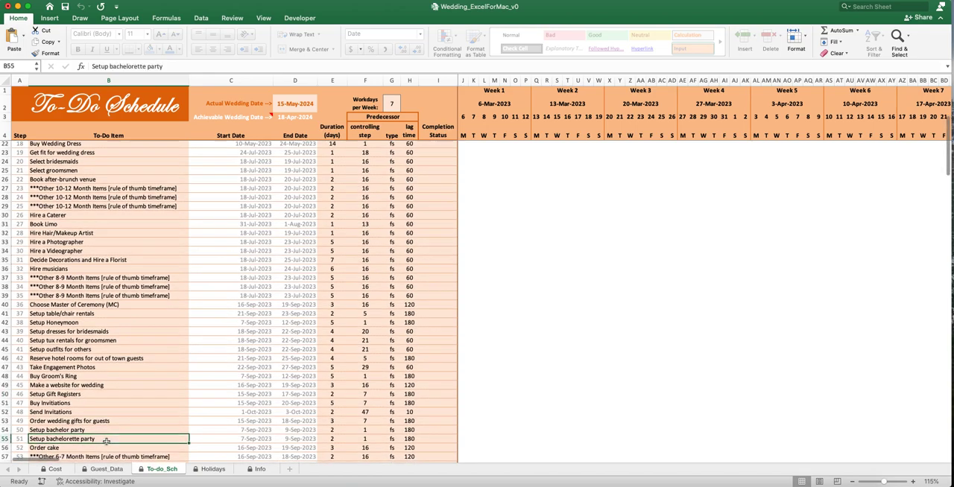
{"action": "left_click", "coordinate": [95, 419]}
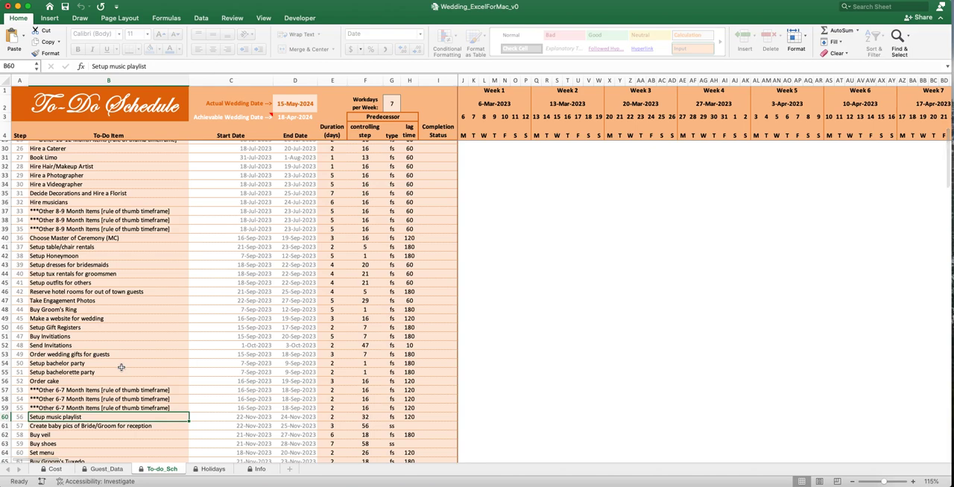
- Return to the beginning of the to-do list and revisit its early items, ending on Book Reception Venue
{"action": "scroll", "coordinate": [121, 368], "scroll_direction": "up", "scroll_amount": 20}
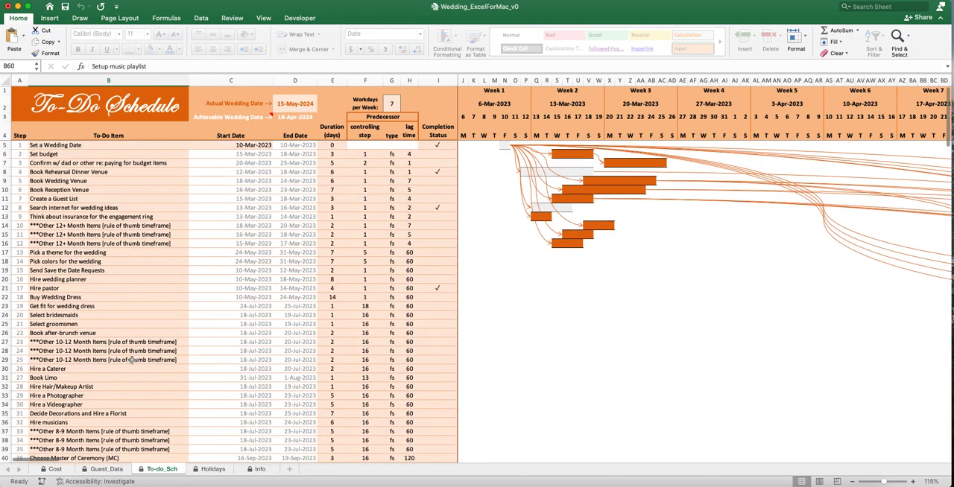
{"action": "left_click", "coordinate": [126, 379]}
{"action": "left_click", "coordinate": [114, 243]}
{"action": "left_click", "coordinate": [122, 188]}
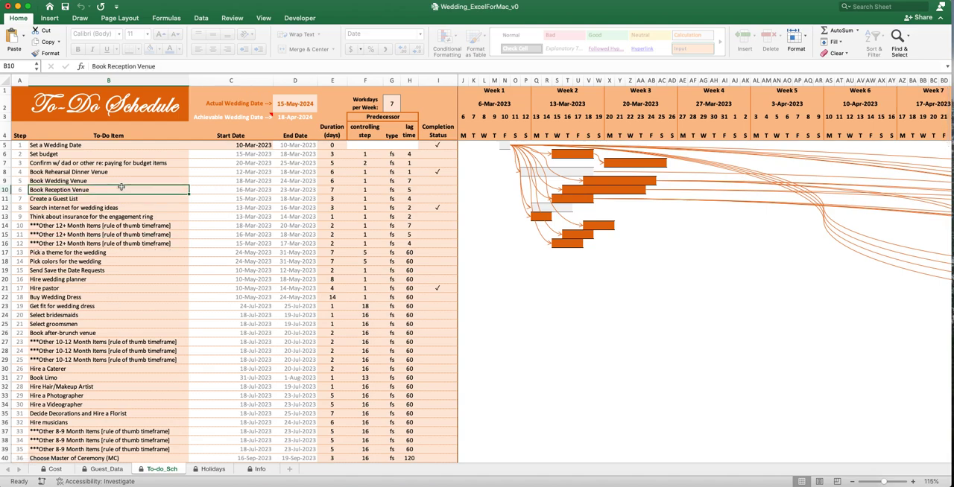